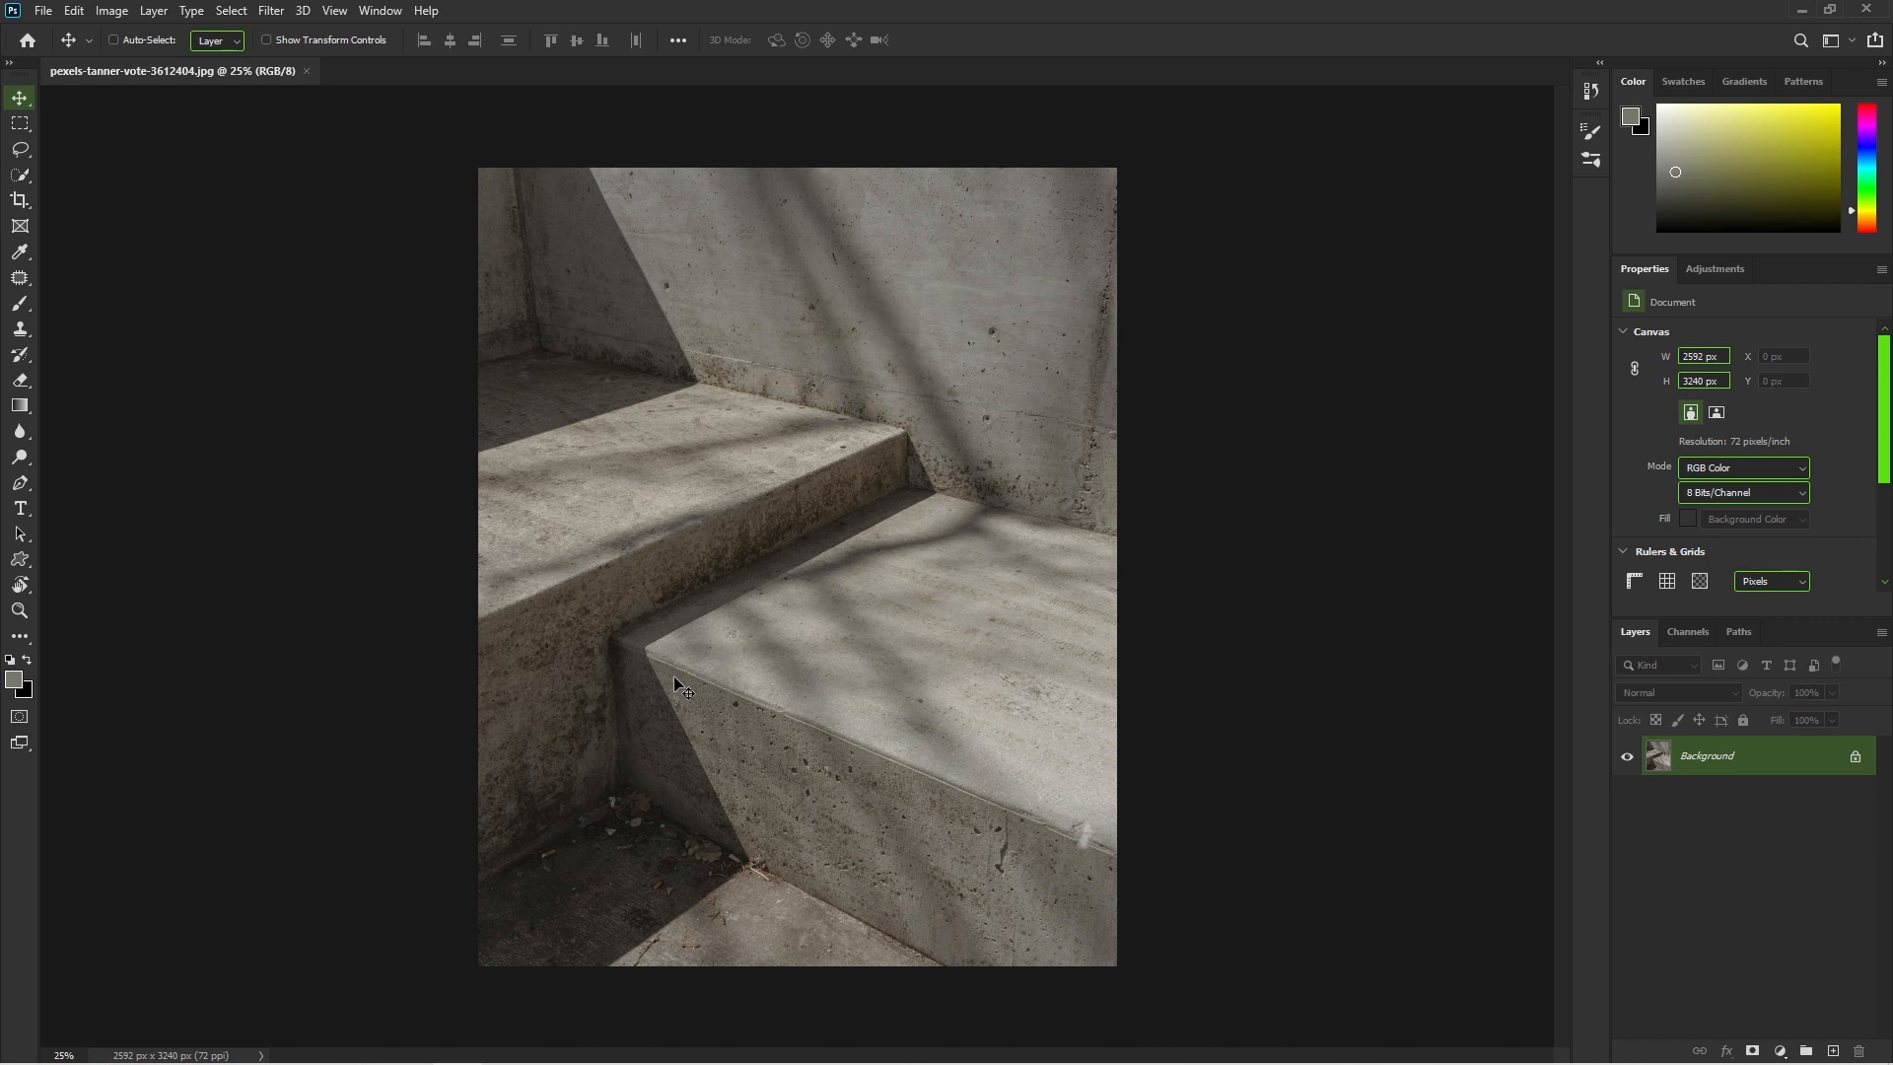
# Start the Vanishing Point filter and create a four-corner perspective plane on the lower step's top surface.
pyautogui.click(270, 11)
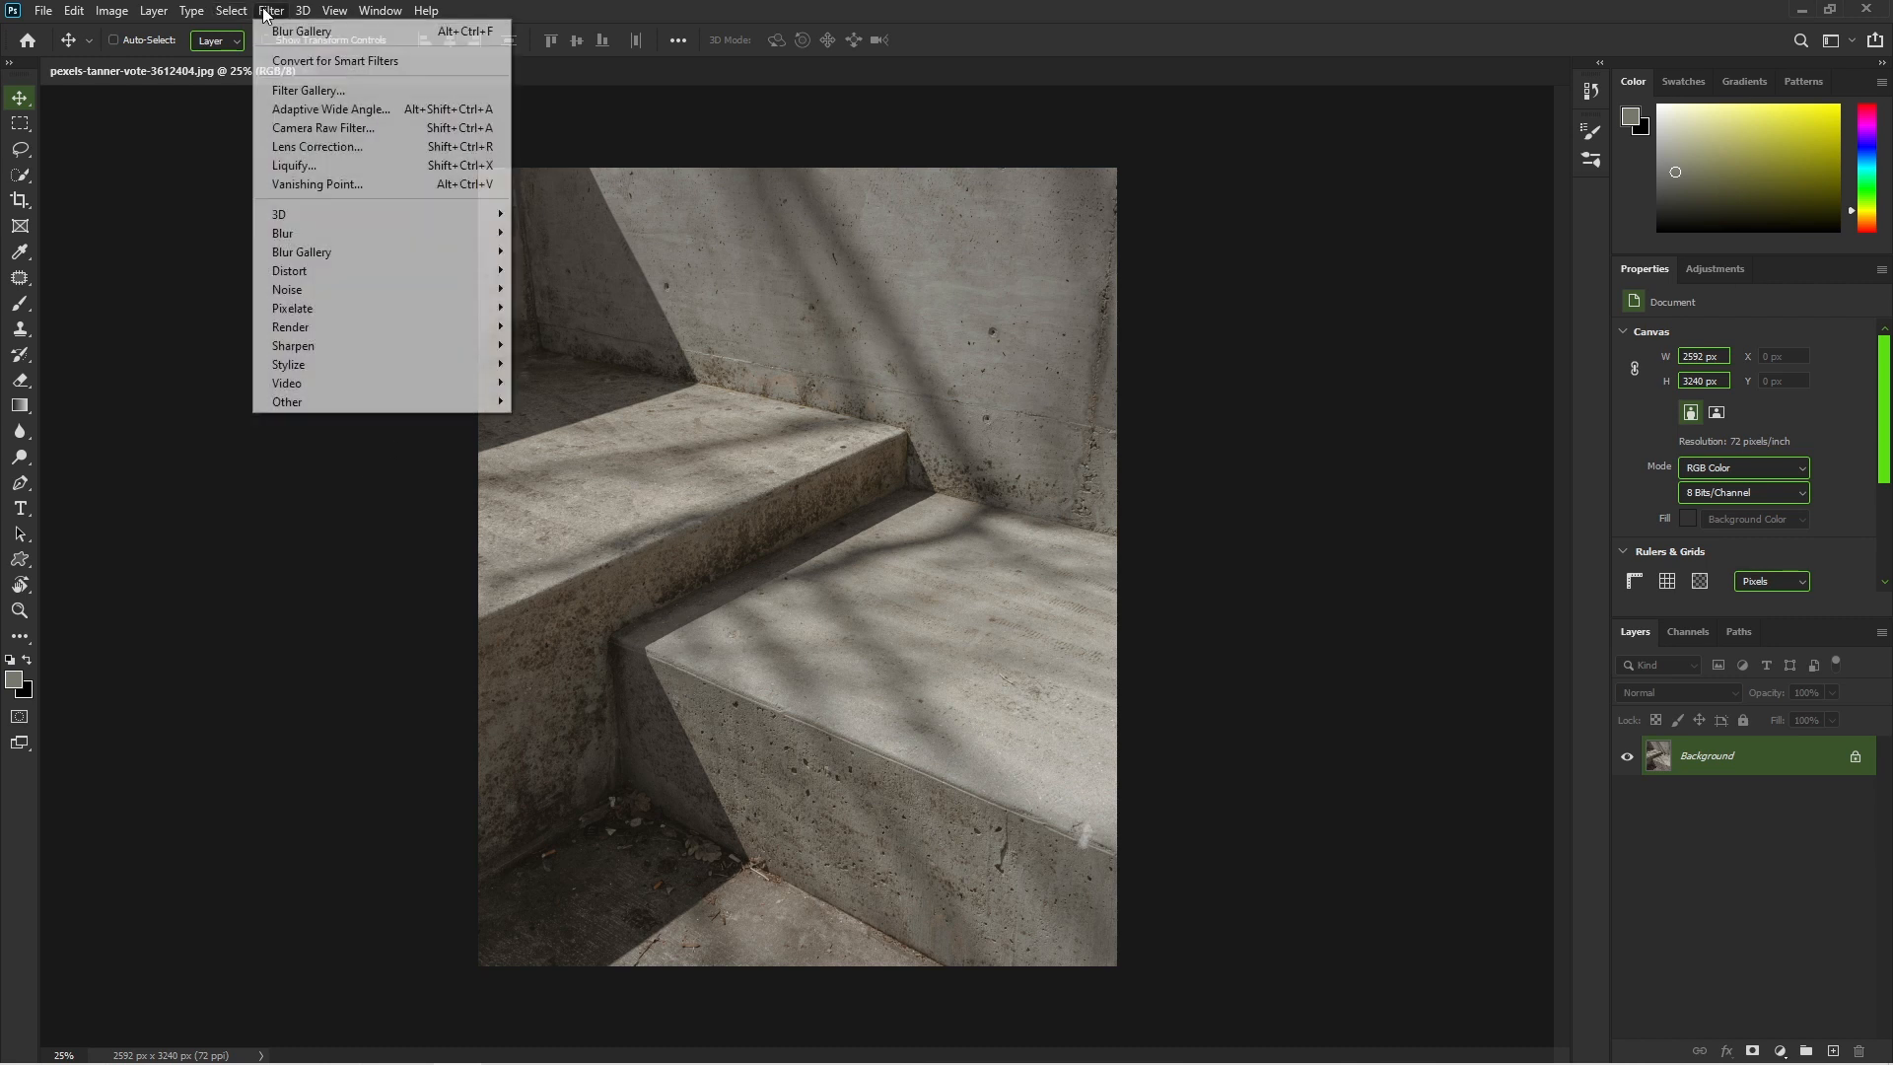
pyautogui.click(330, 184)
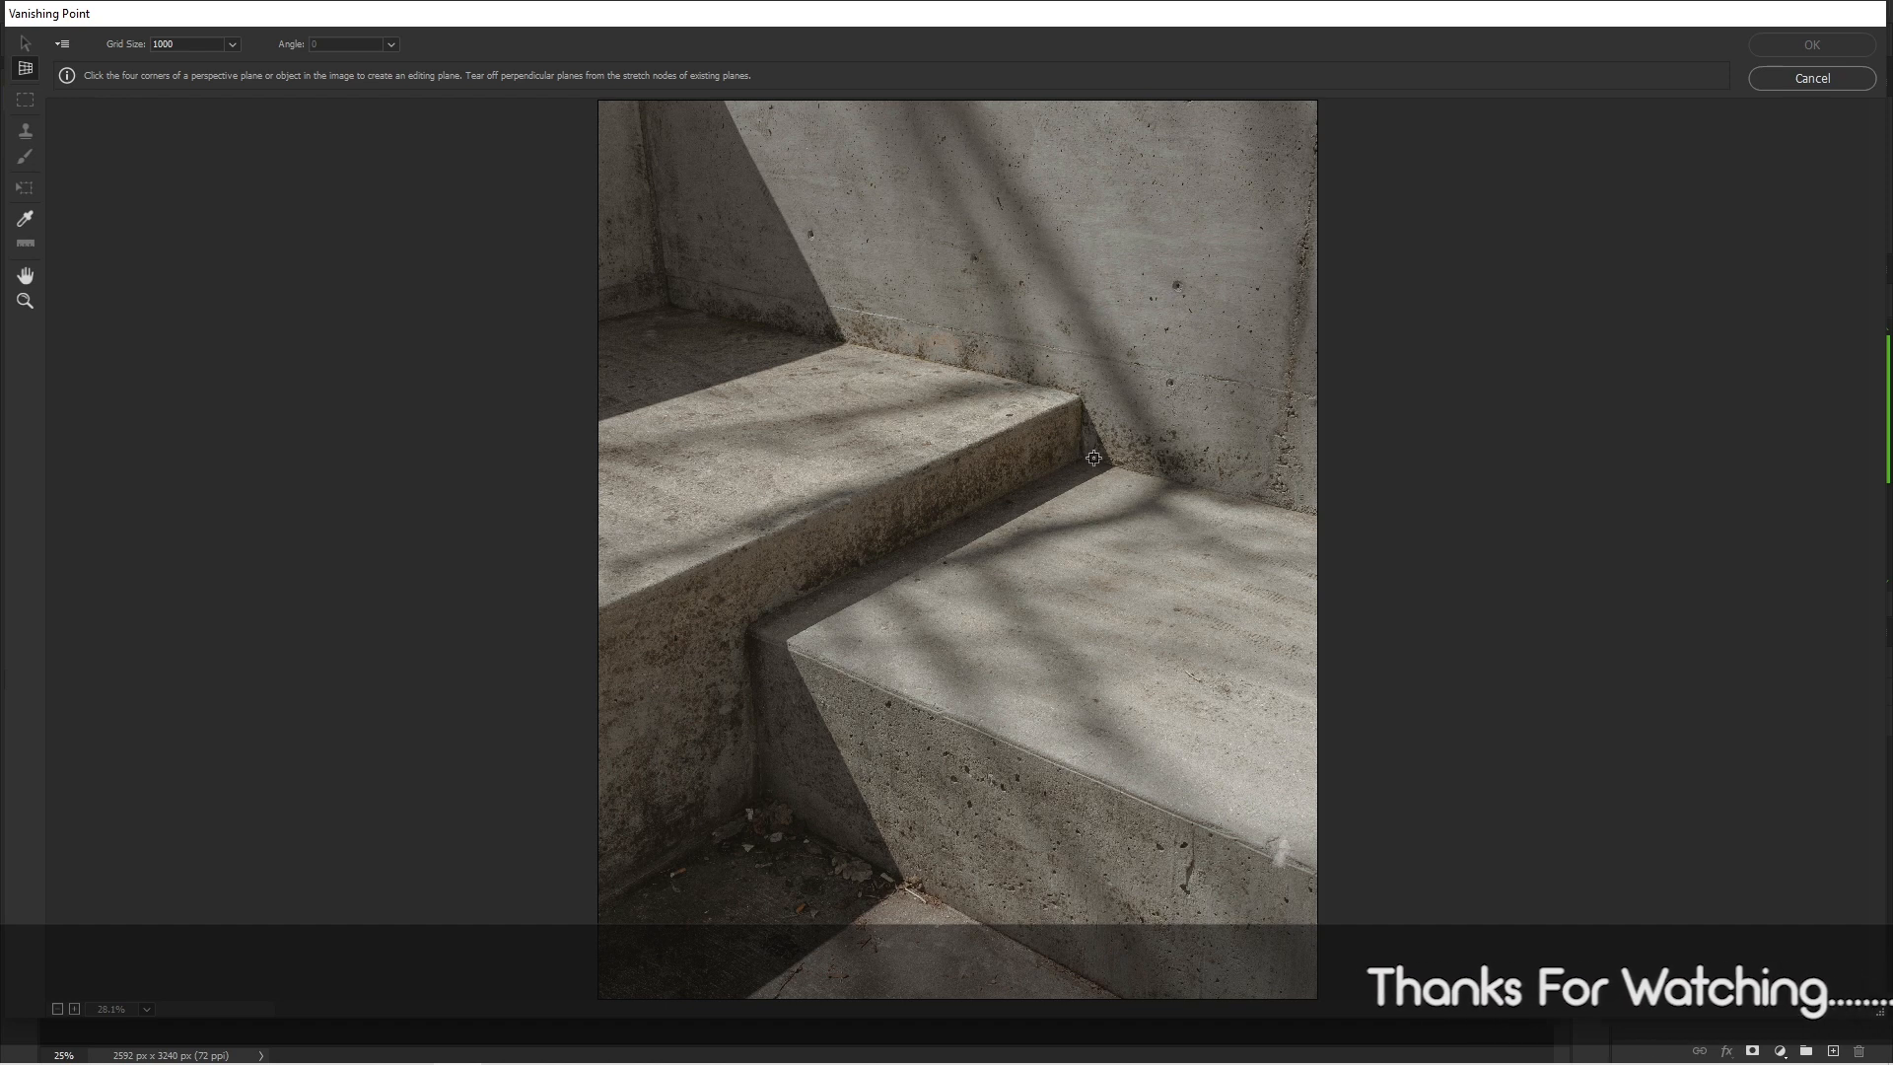
pyautogui.click(748, 629)
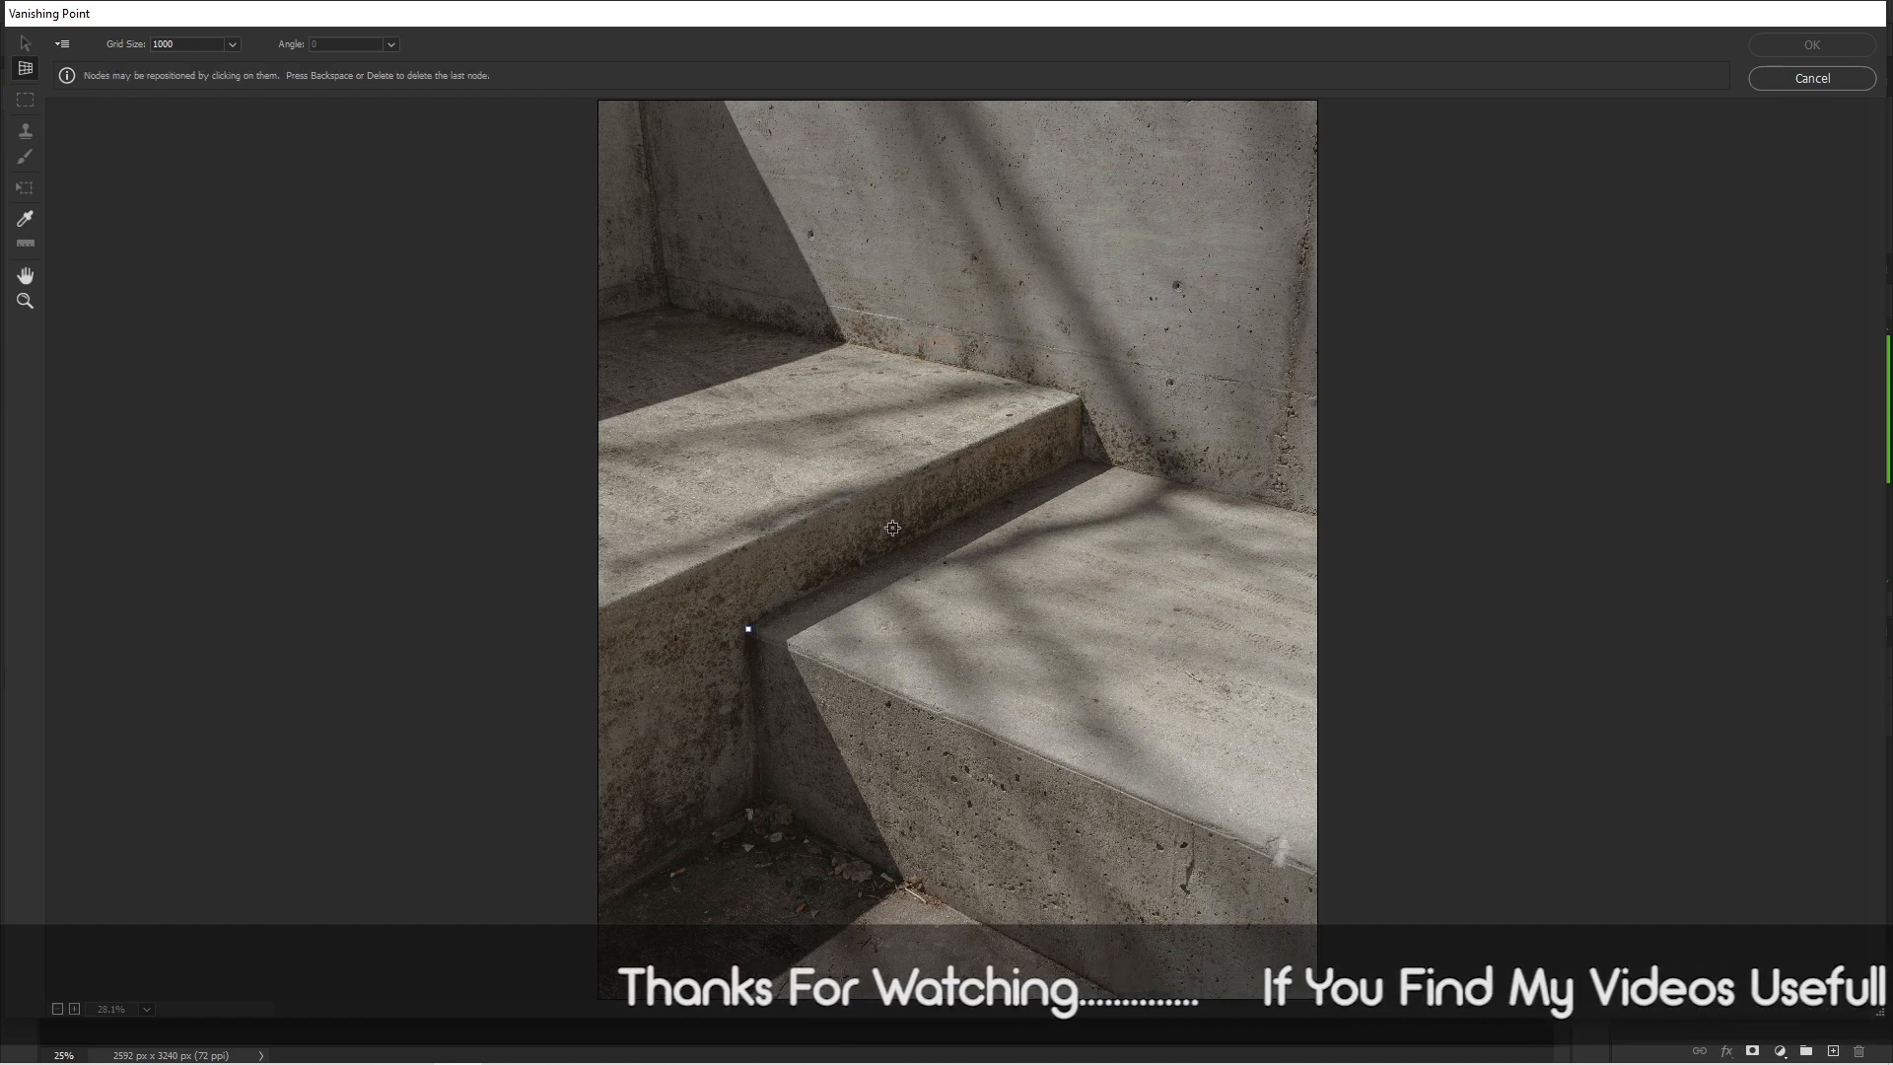
pyautogui.click(1081, 458)
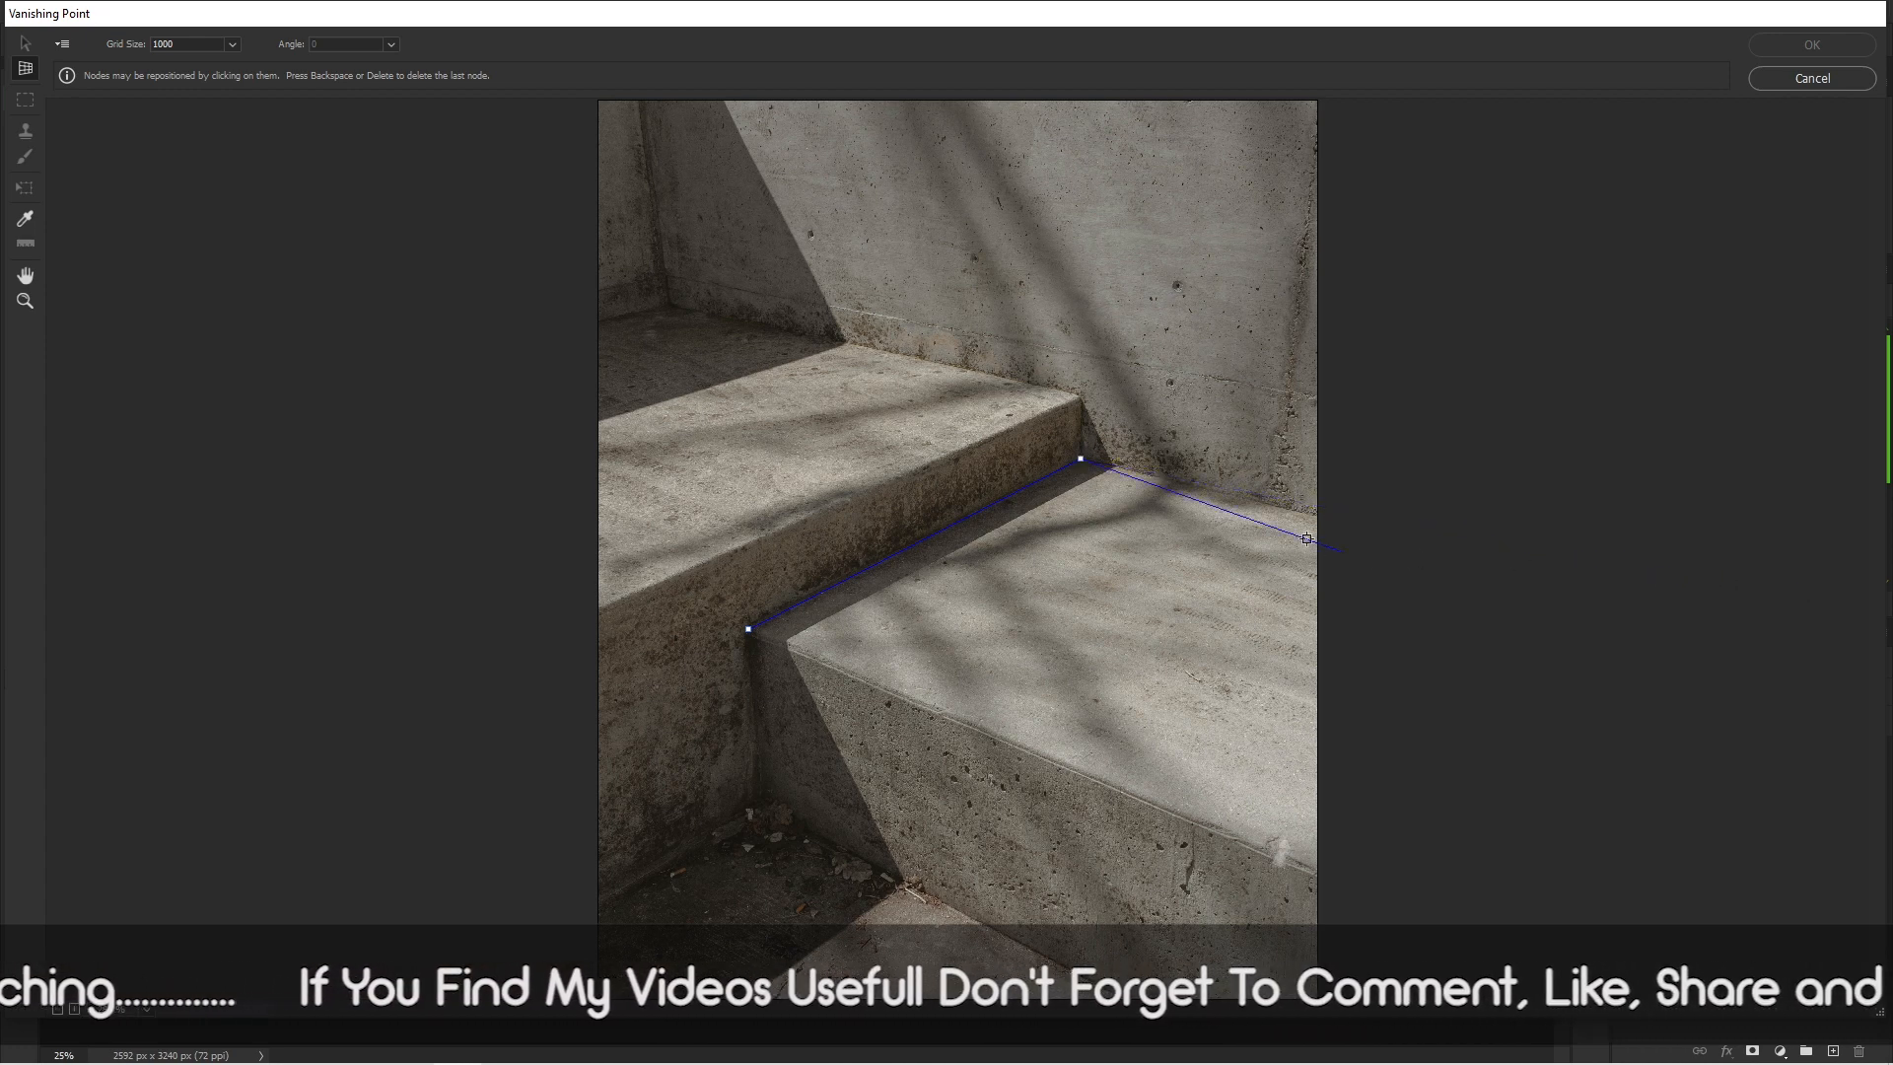
pyautogui.click(1260, 499)
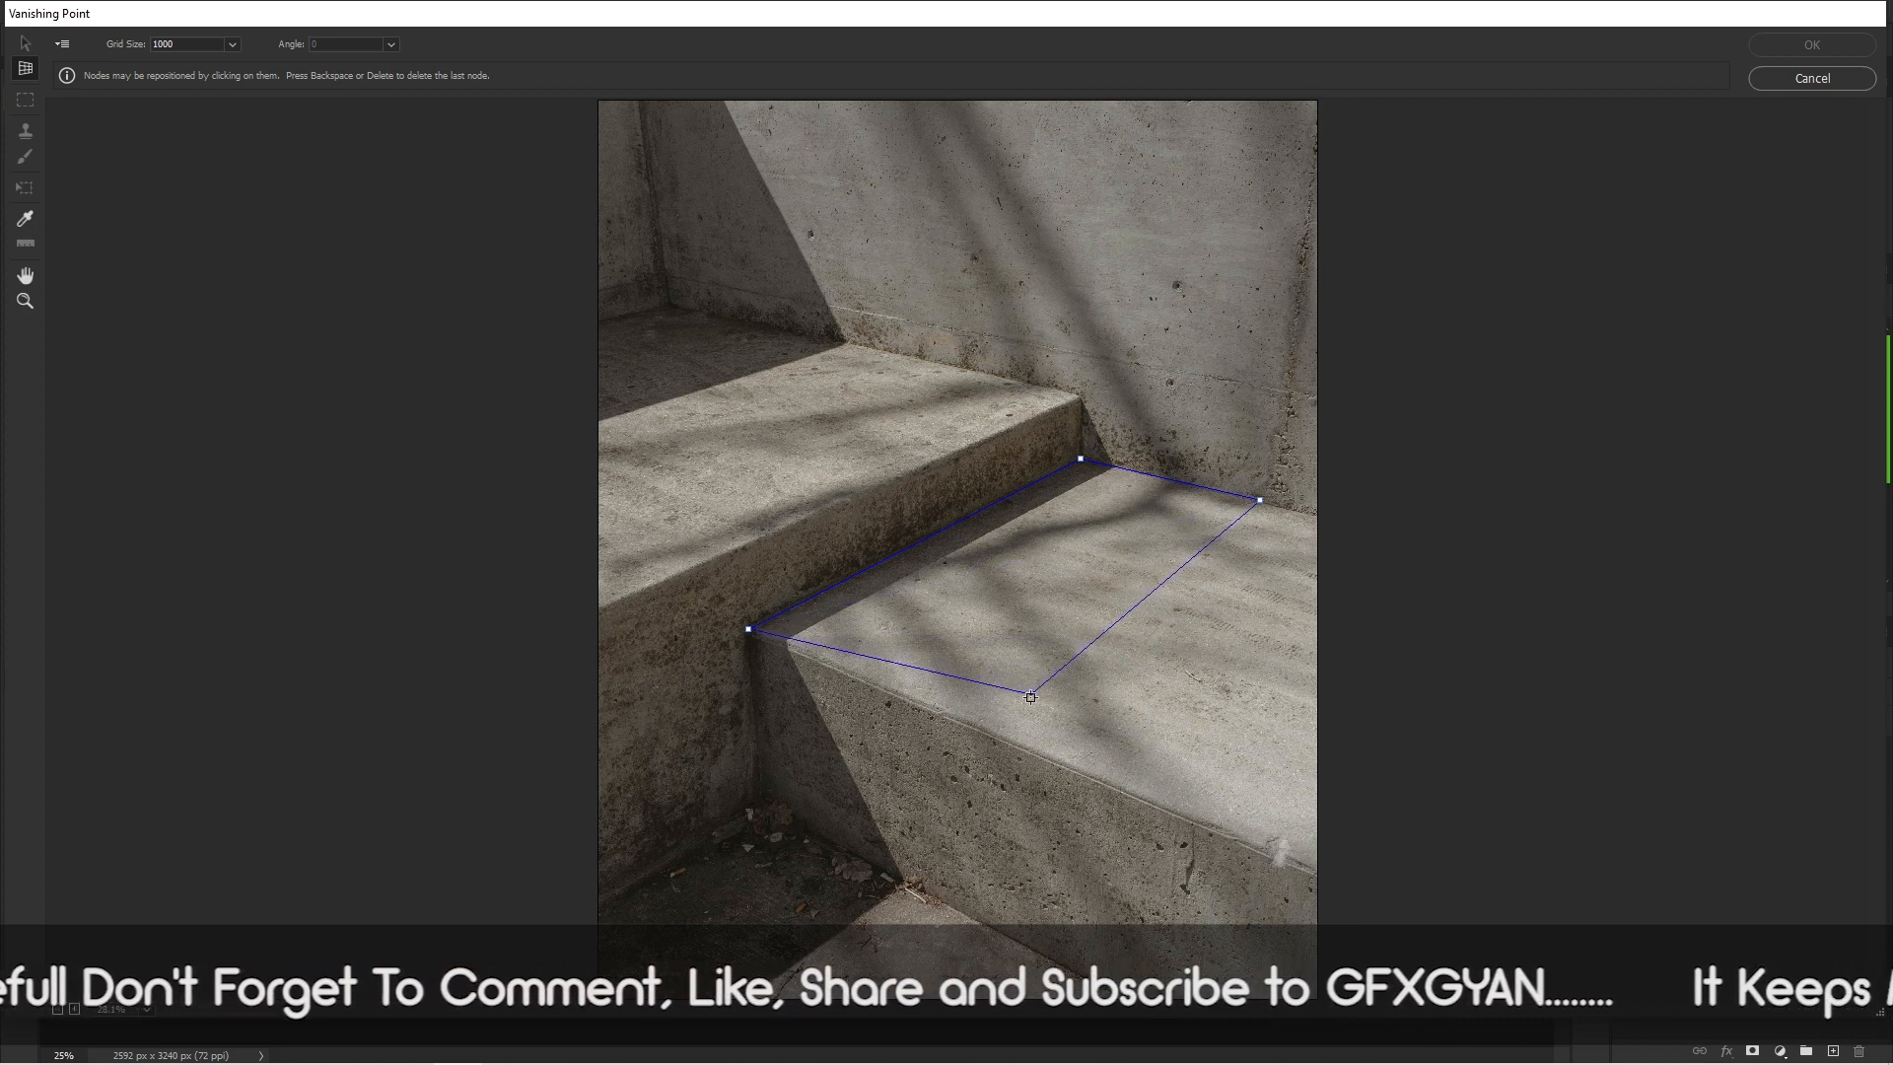
pyautogui.click(953, 716)
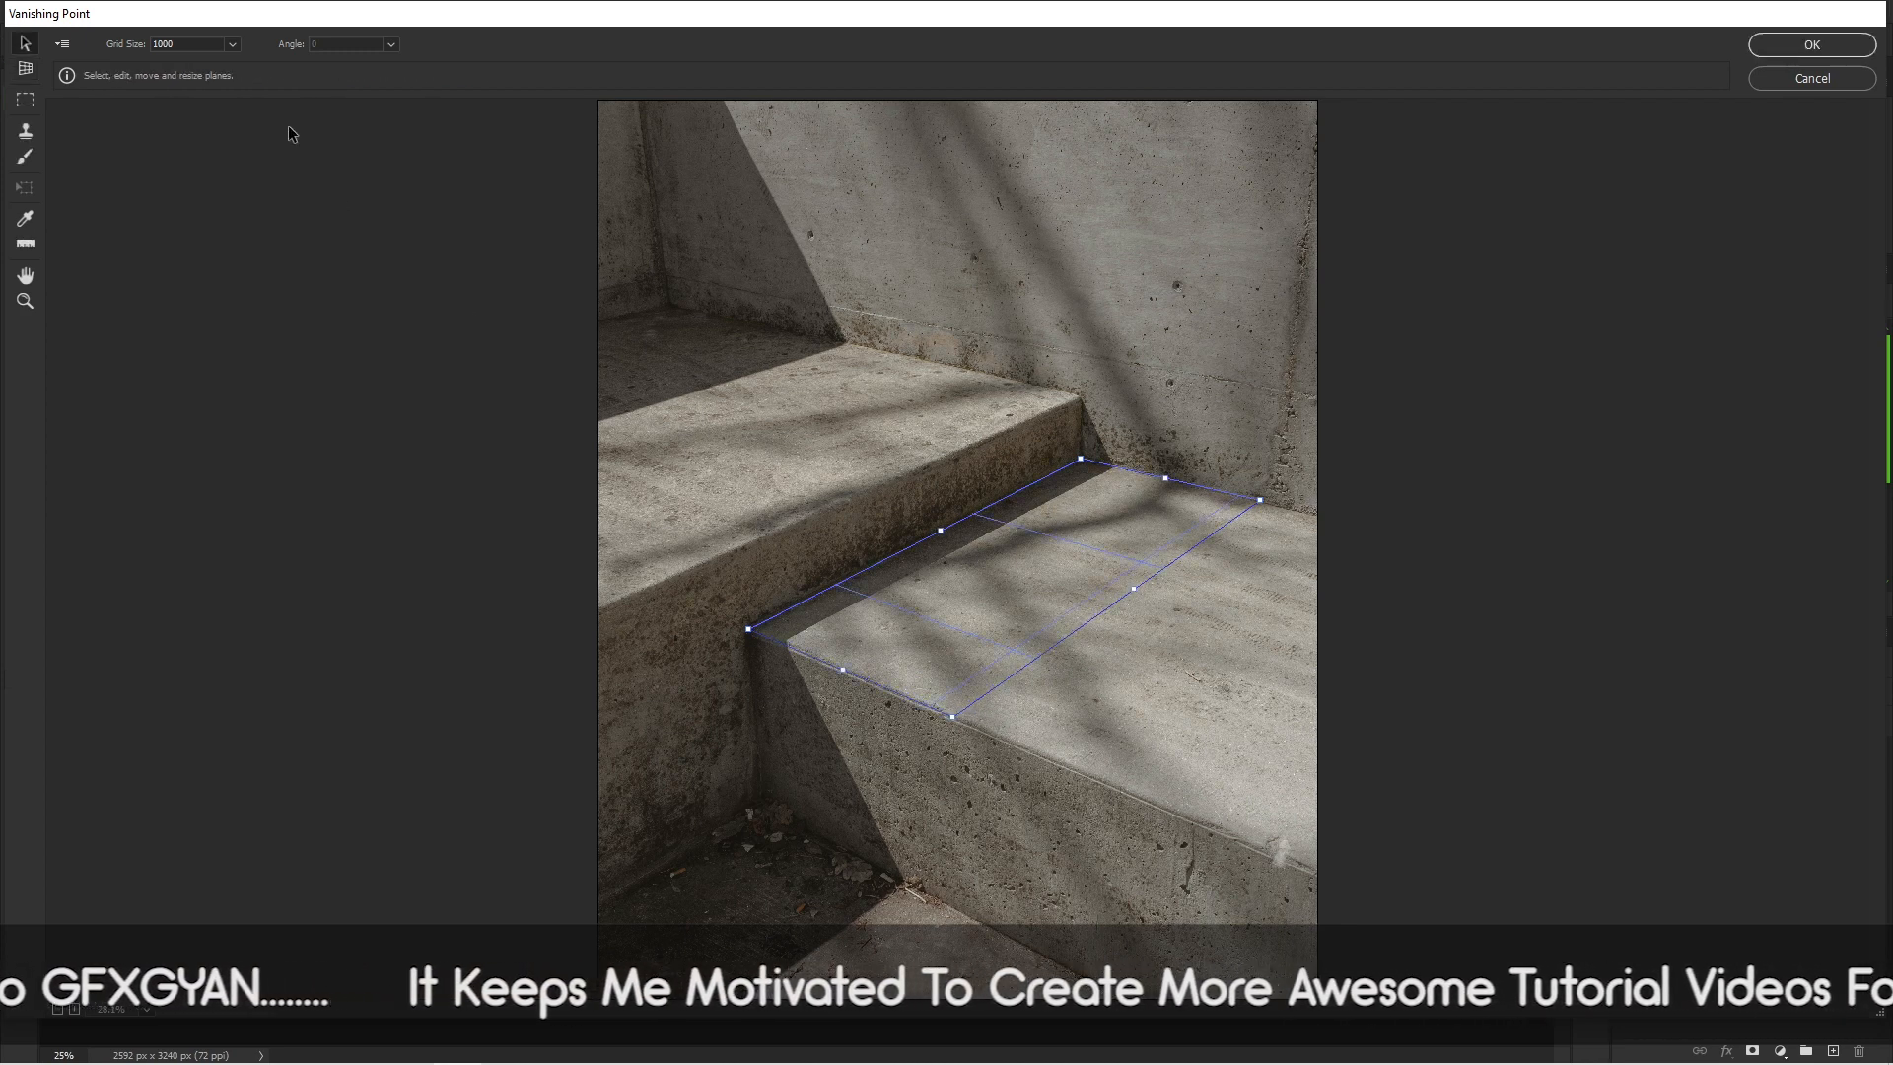
# Set the grid size to 100 and extend the lower step's top plane well beyond the photo's right edge.
pyautogui.moveTo(111, 49); pyautogui.dragTo(3, 60)
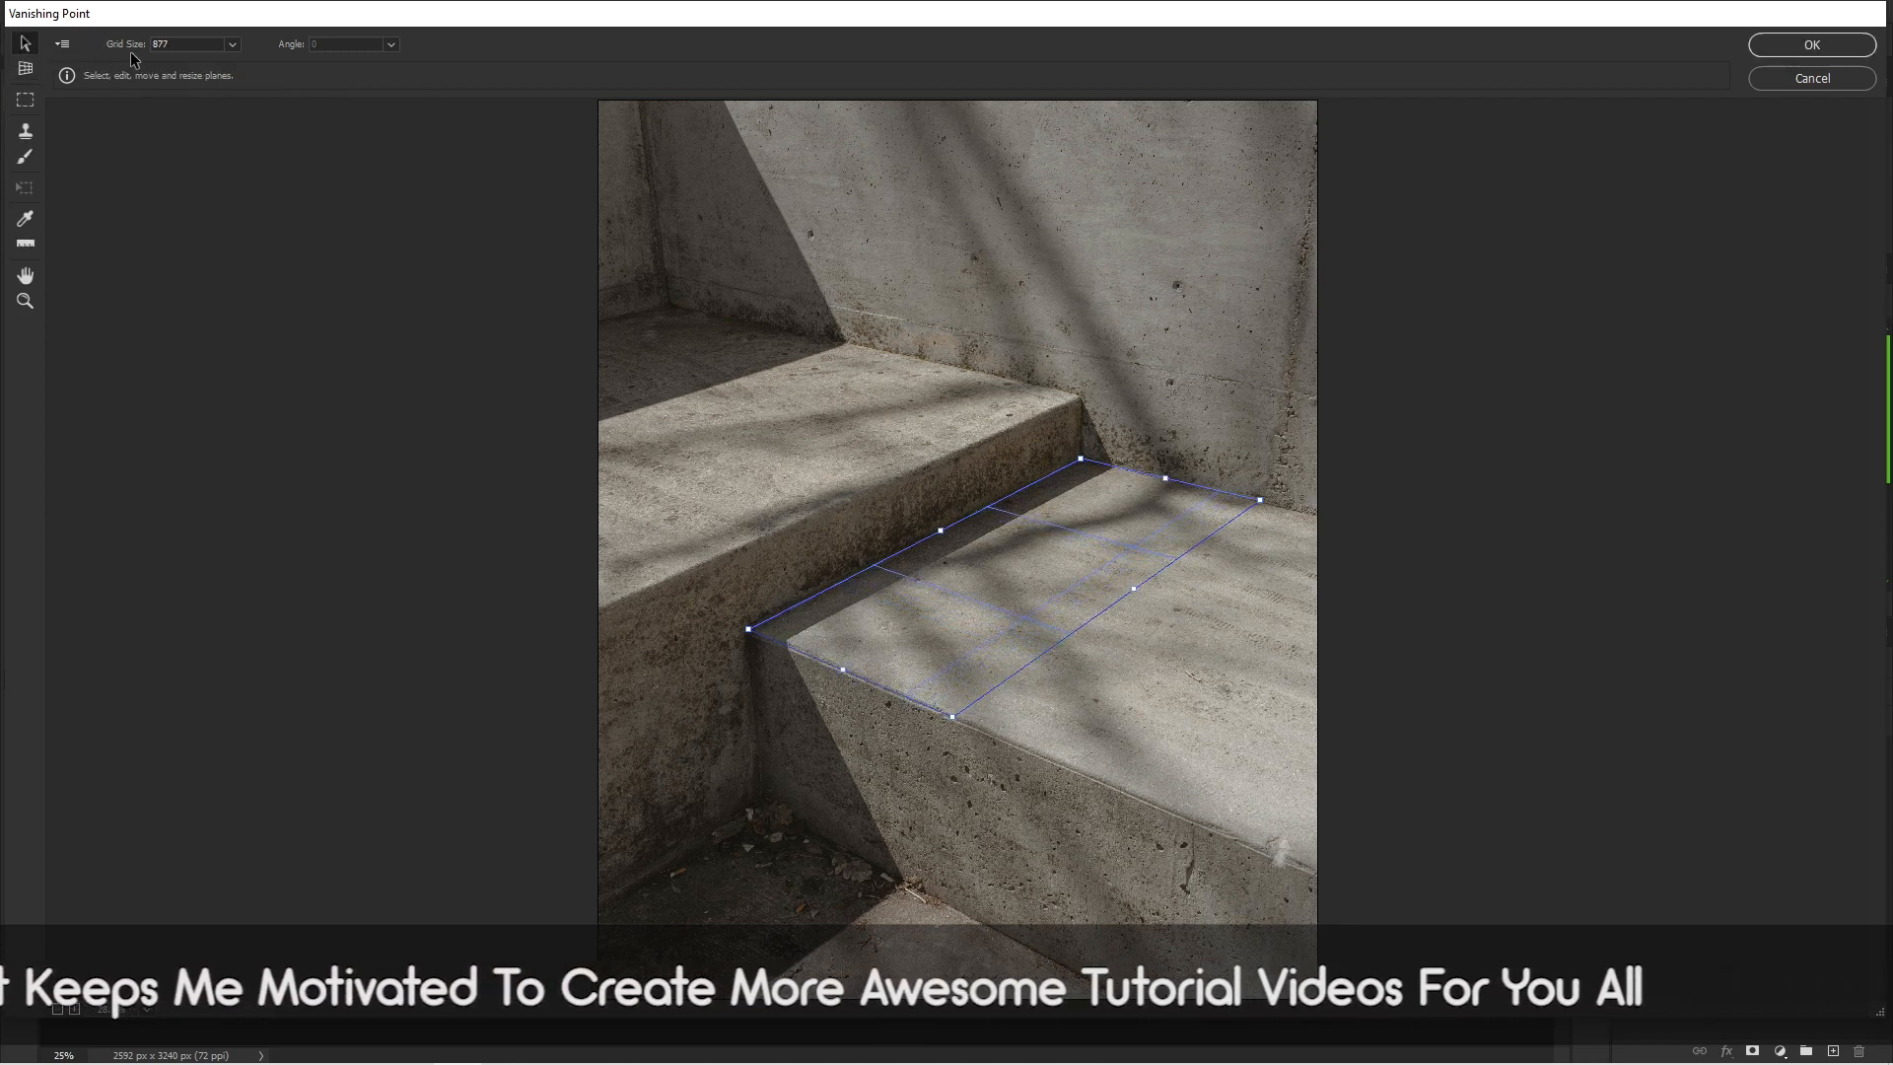
pyautogui.moveTo(134, 48); pyautogui.dragTo(3, 53)
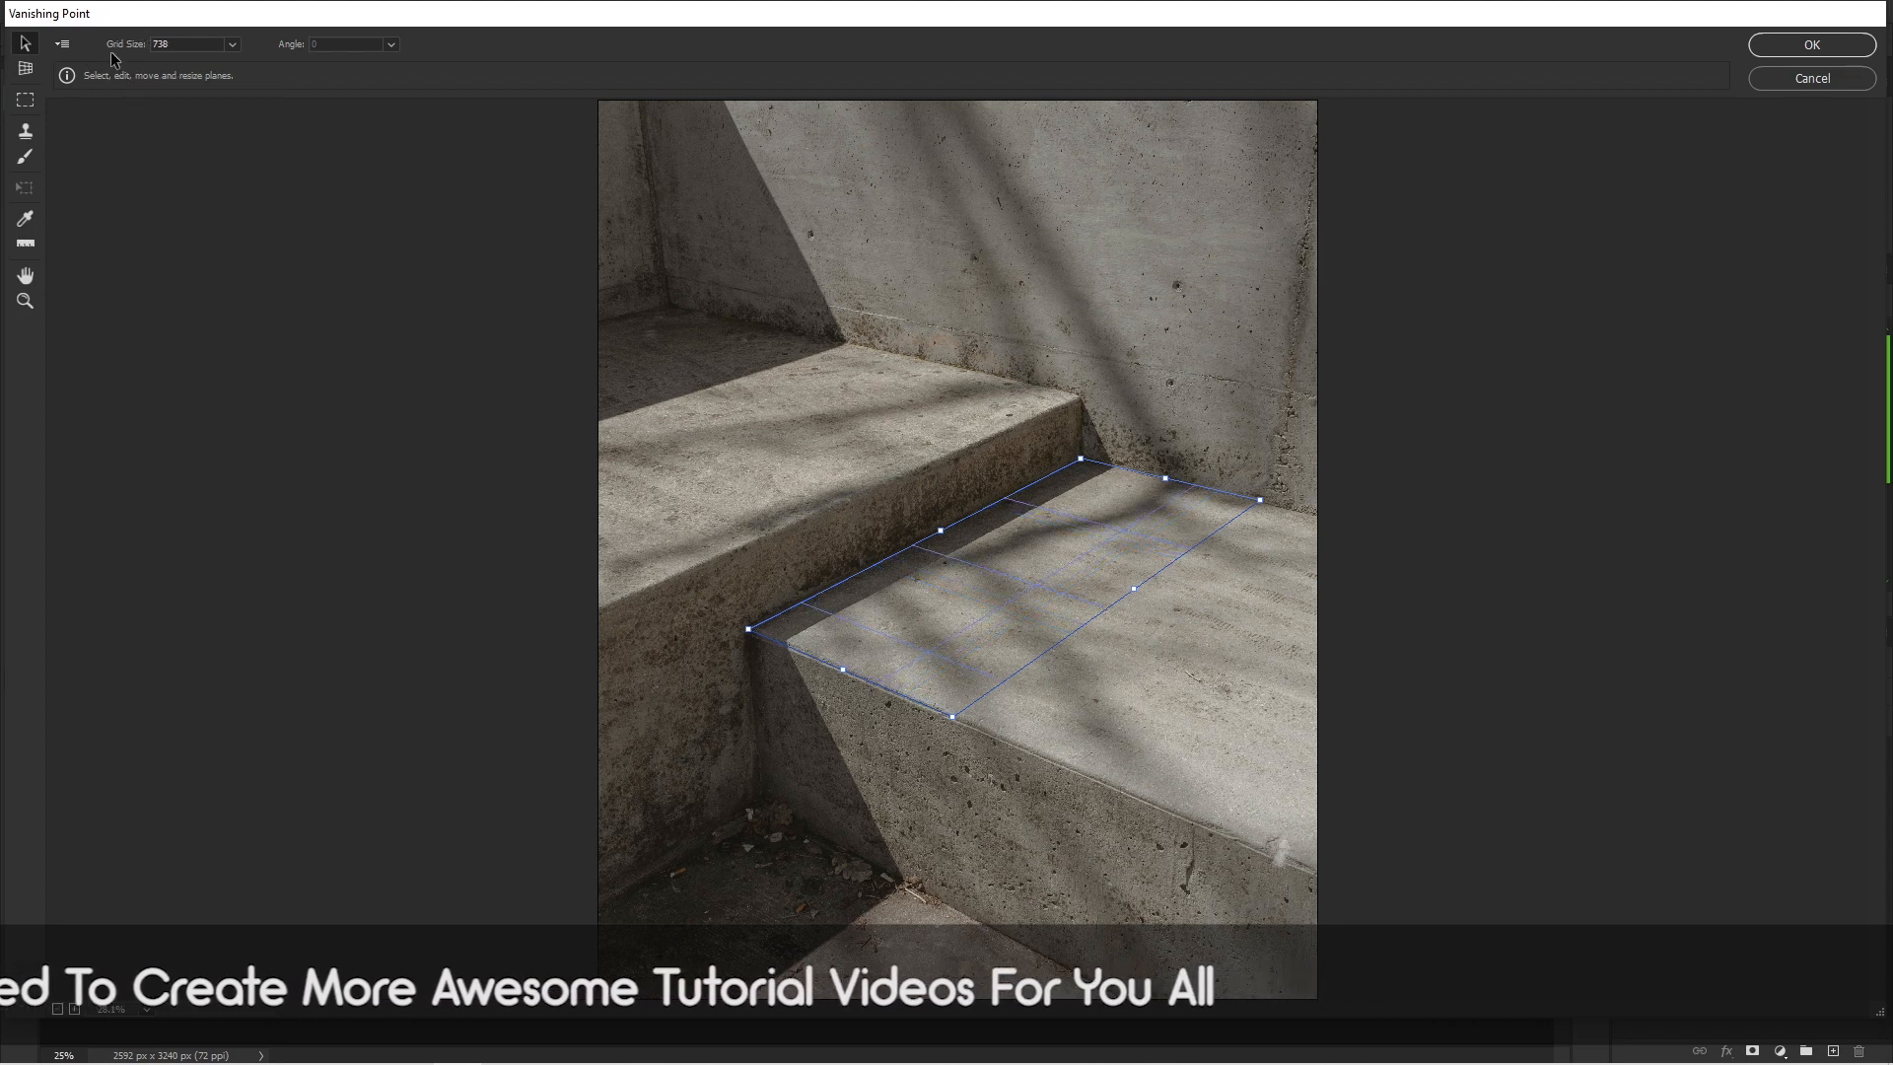
pyautogui.moveTo(137, 51); pyautogui.dragTo(7, 49)
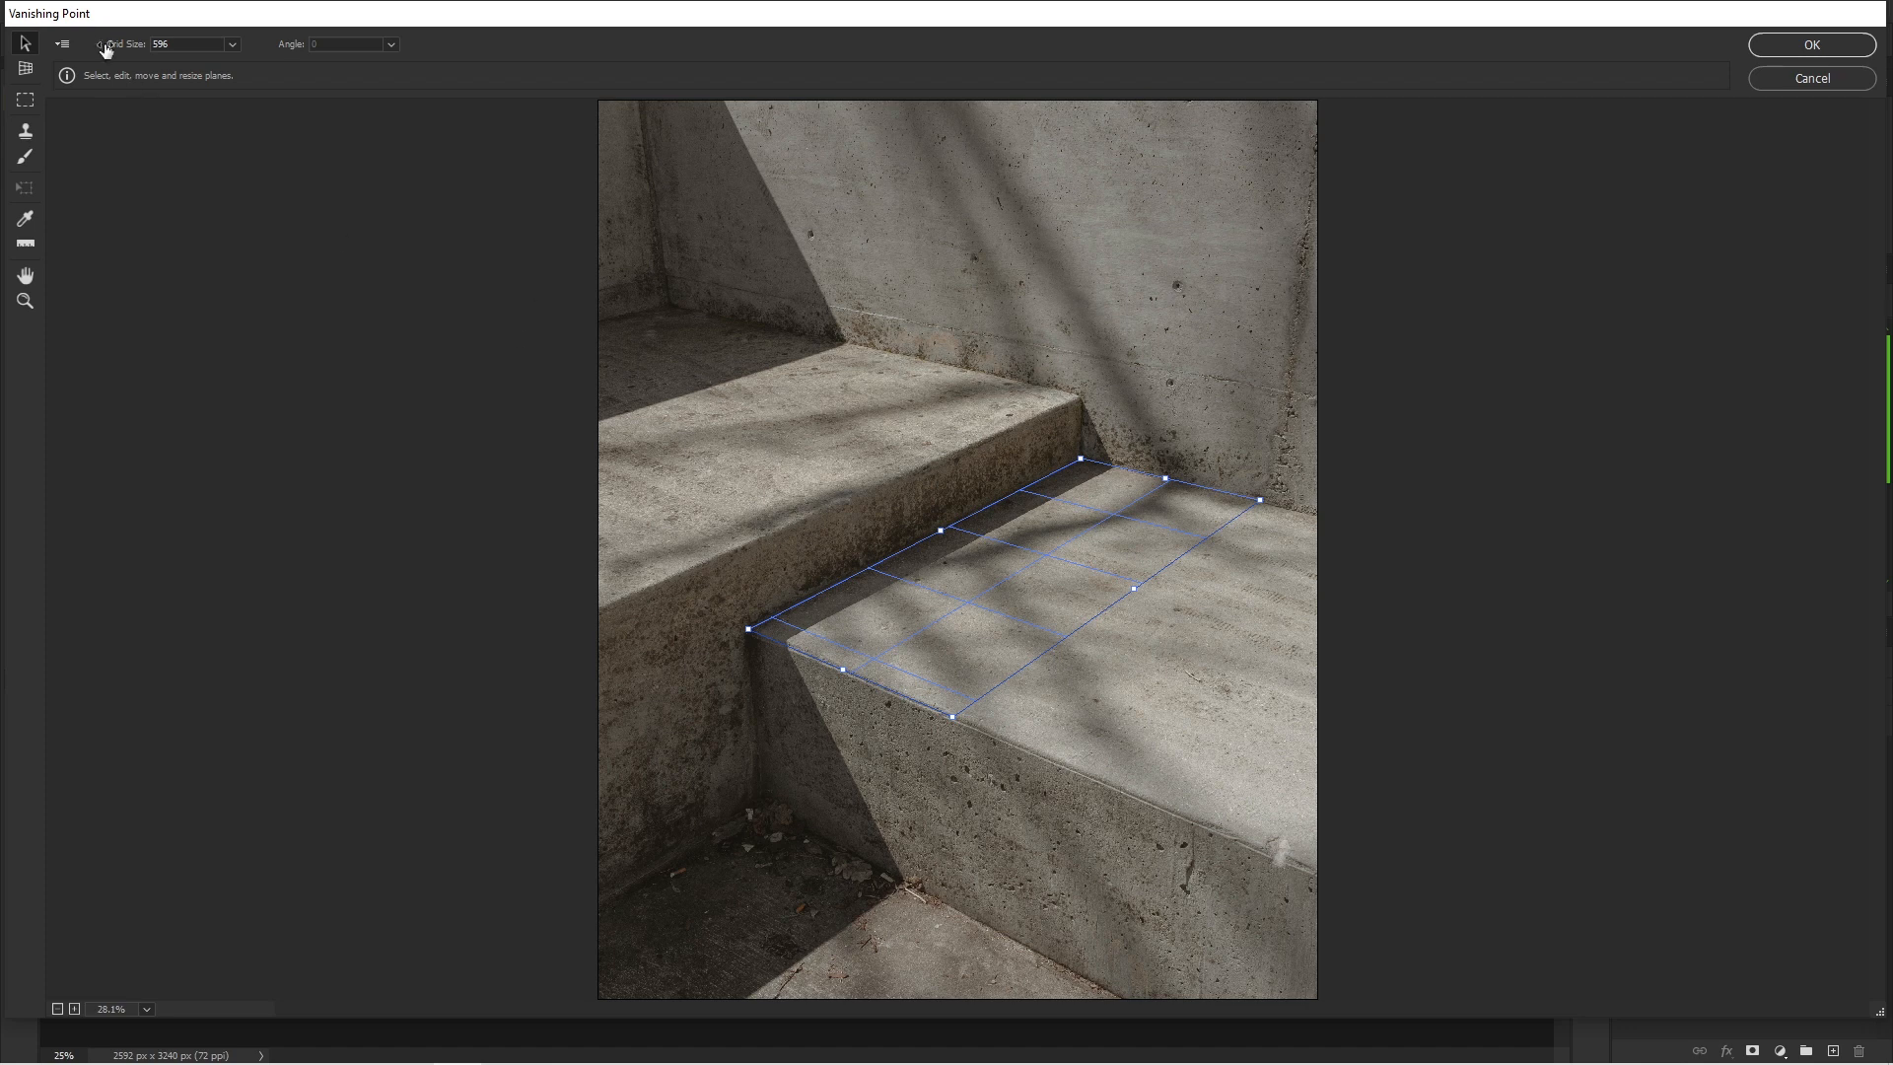
pyautogui.moveTo(118, 49); pyautogui.dragTo(6, 49)
pyautogui.moveTo(121, 50); pyautogui.dragTo(25, 49)
pyautogui.moveTo(143, 51); pyautogui.dragTo(147, 51)
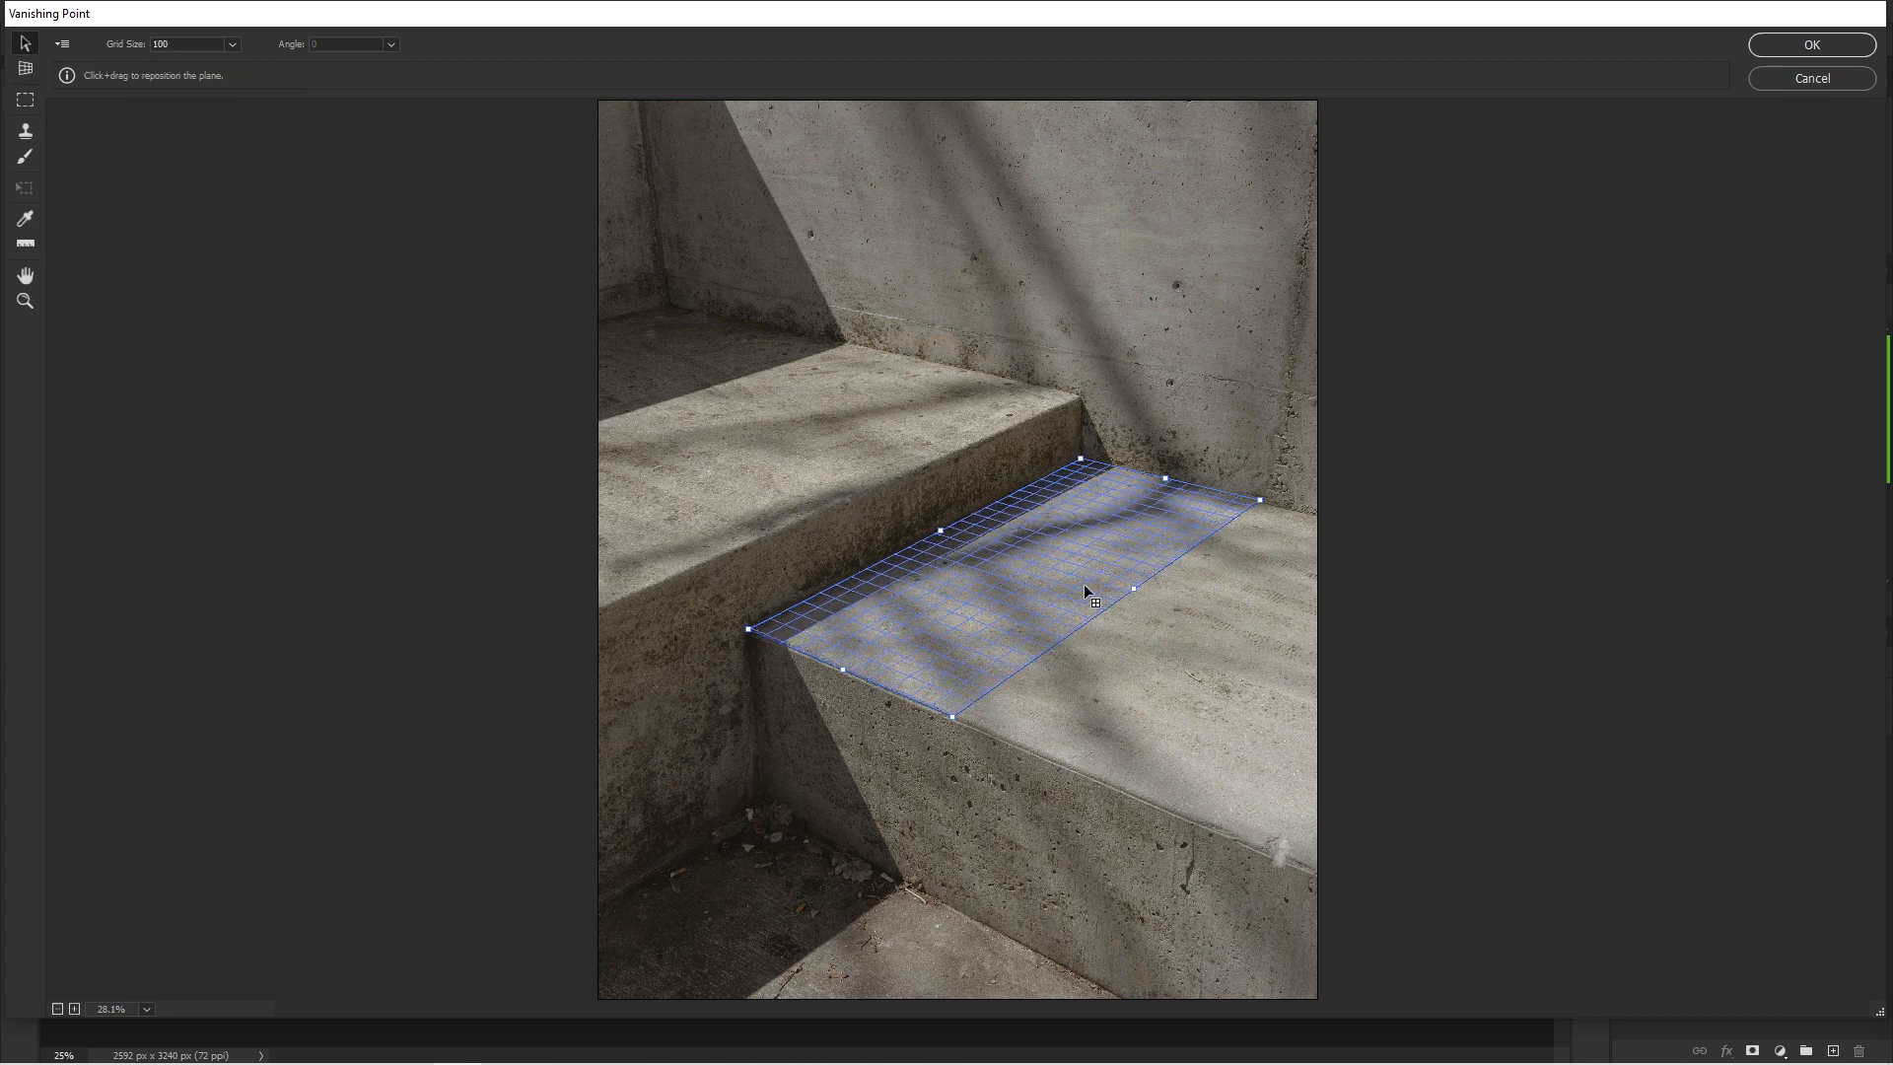
pyautogui.moveTo(1136, 590); pyautogui.dragTo(1543, 707)
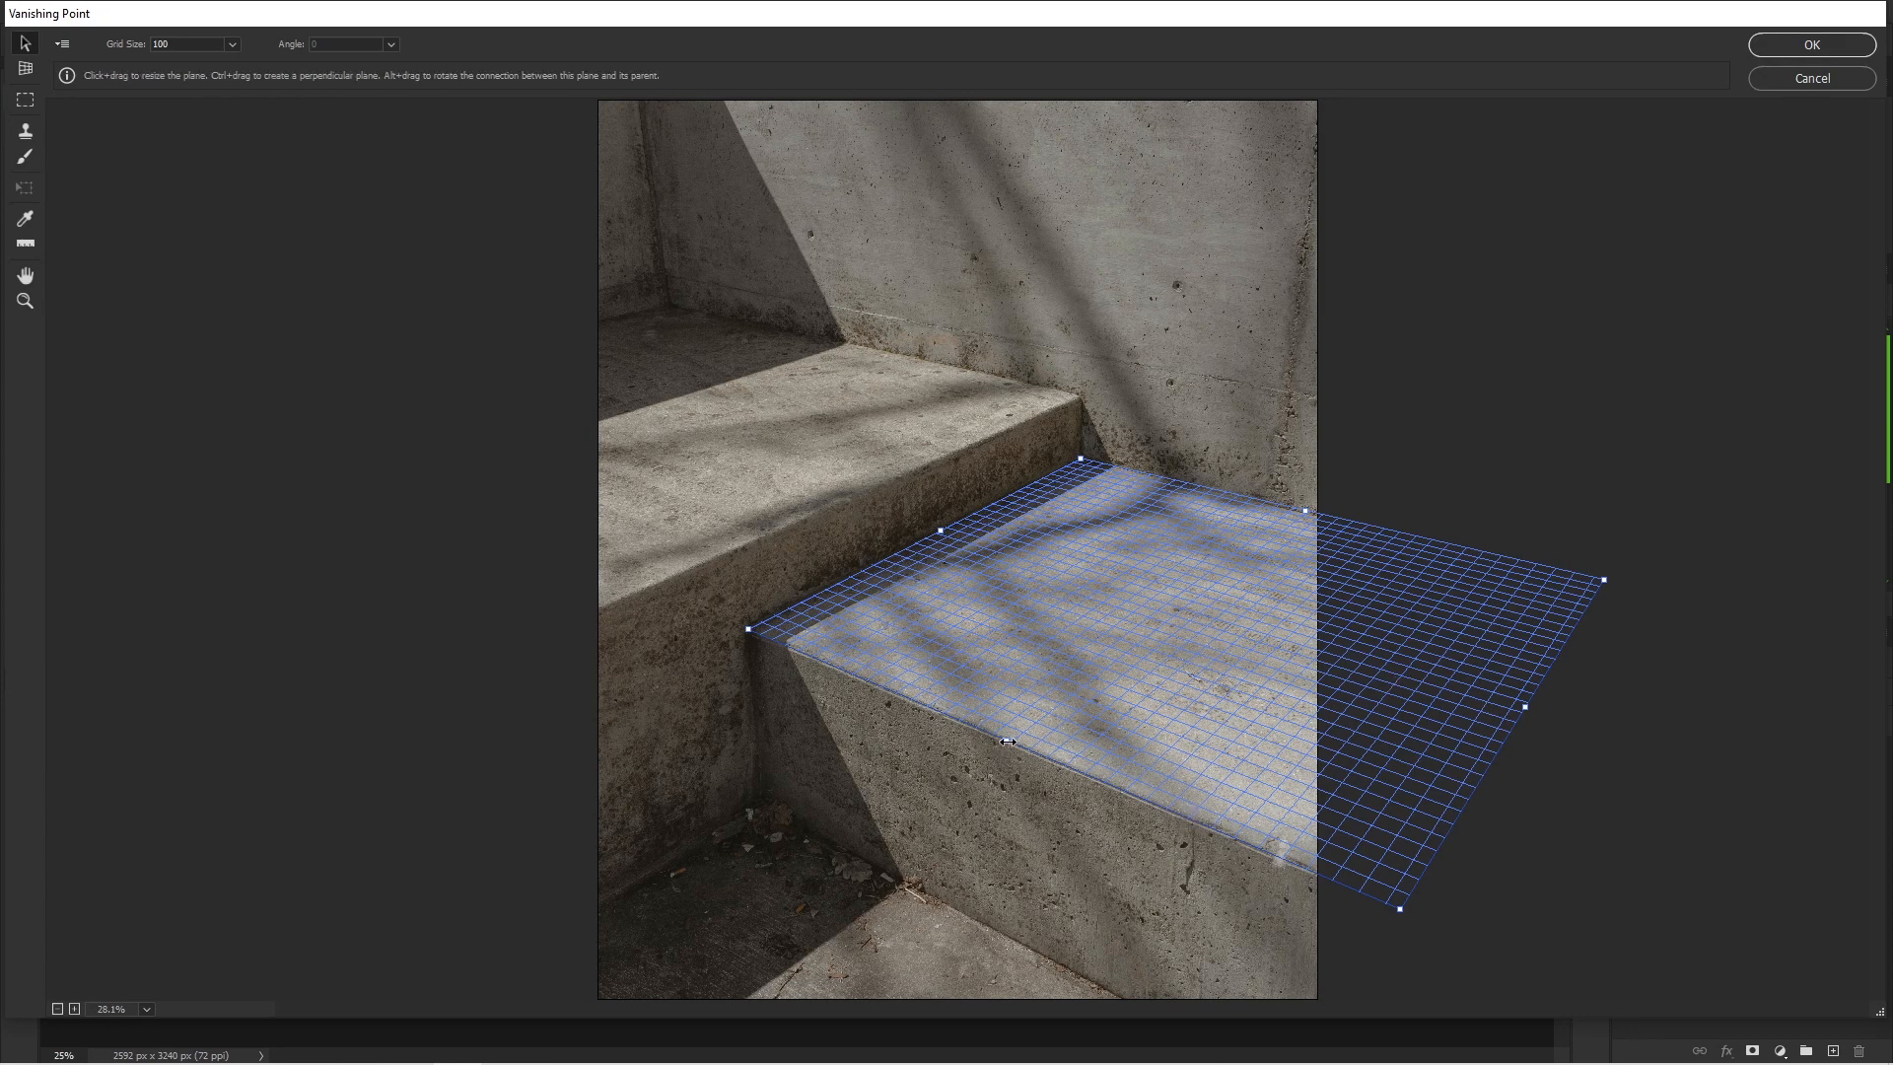
# Tear off a perpendicular plane down the lower step's front face and align its bottom corner with the step's base.
pyautogui.press('ctrl')
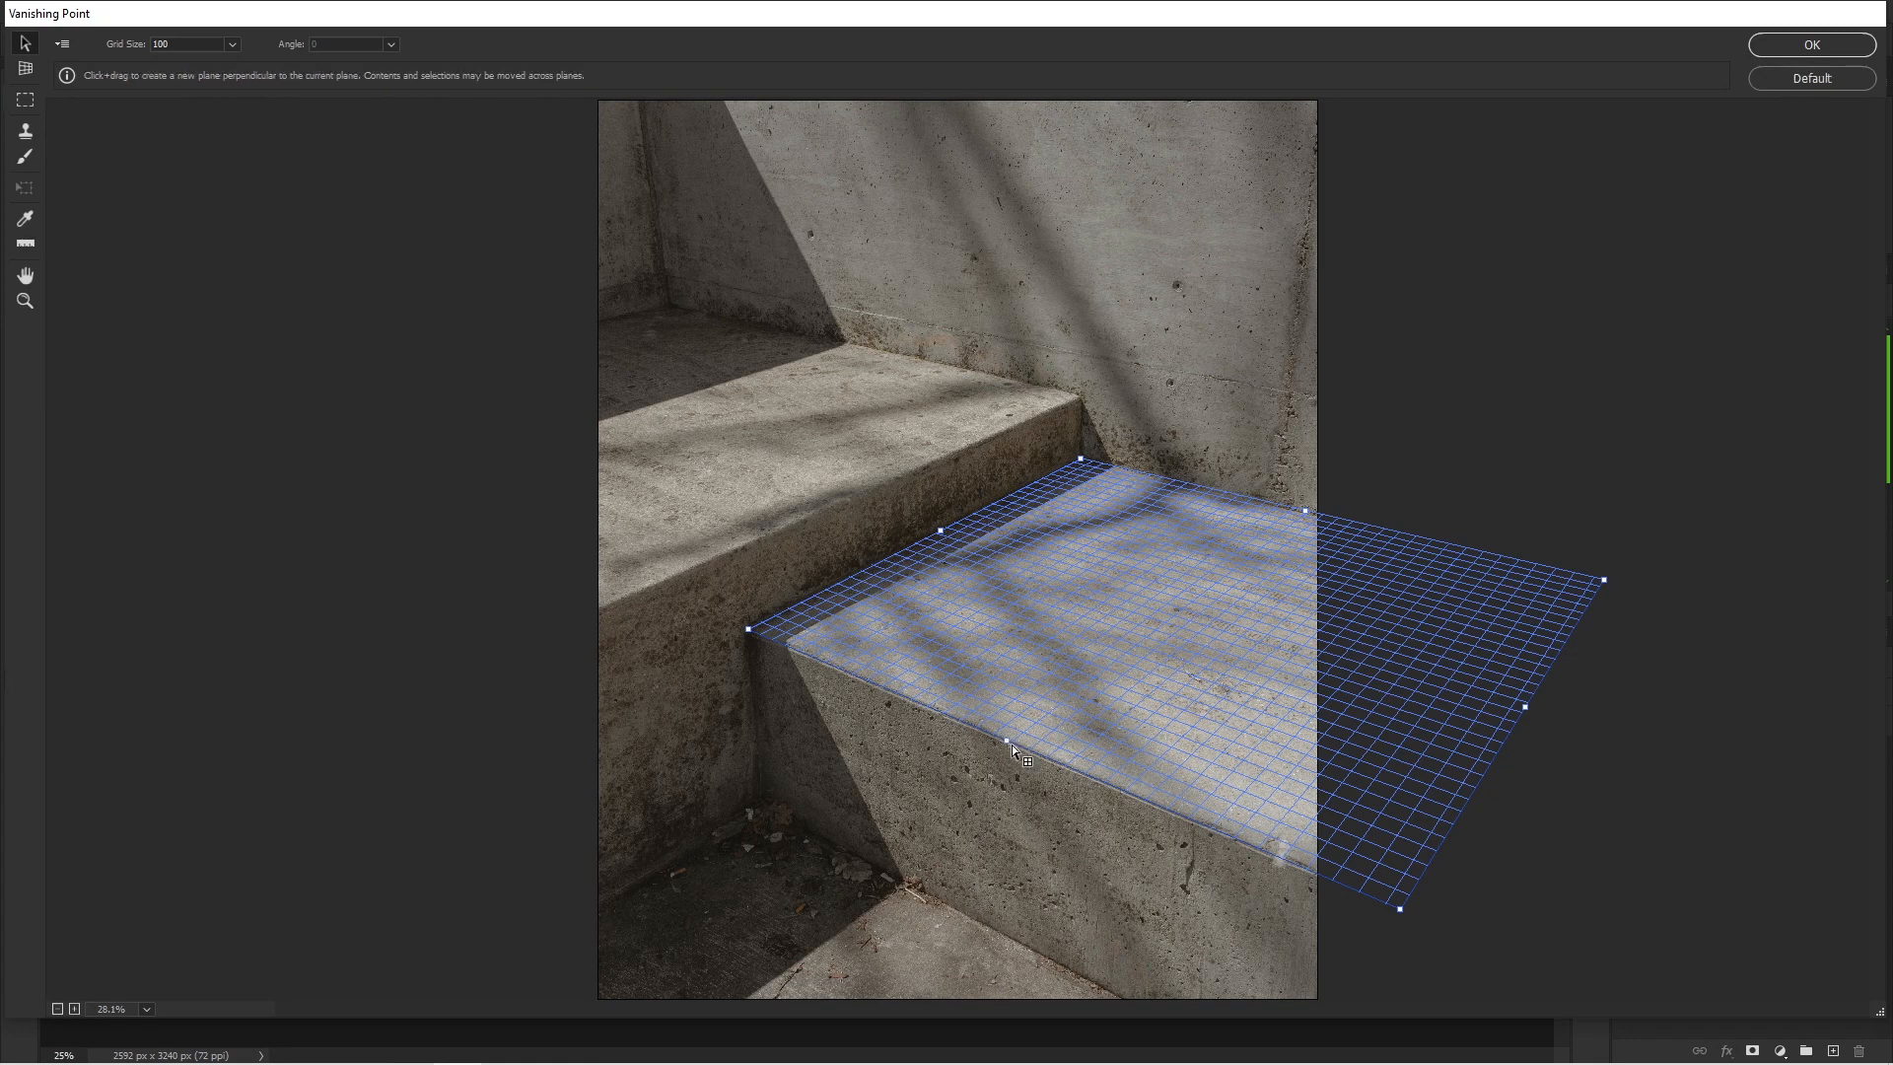
pyautogui.moveTo(1006, 769); pyautogui.dragTo(1016, 936)
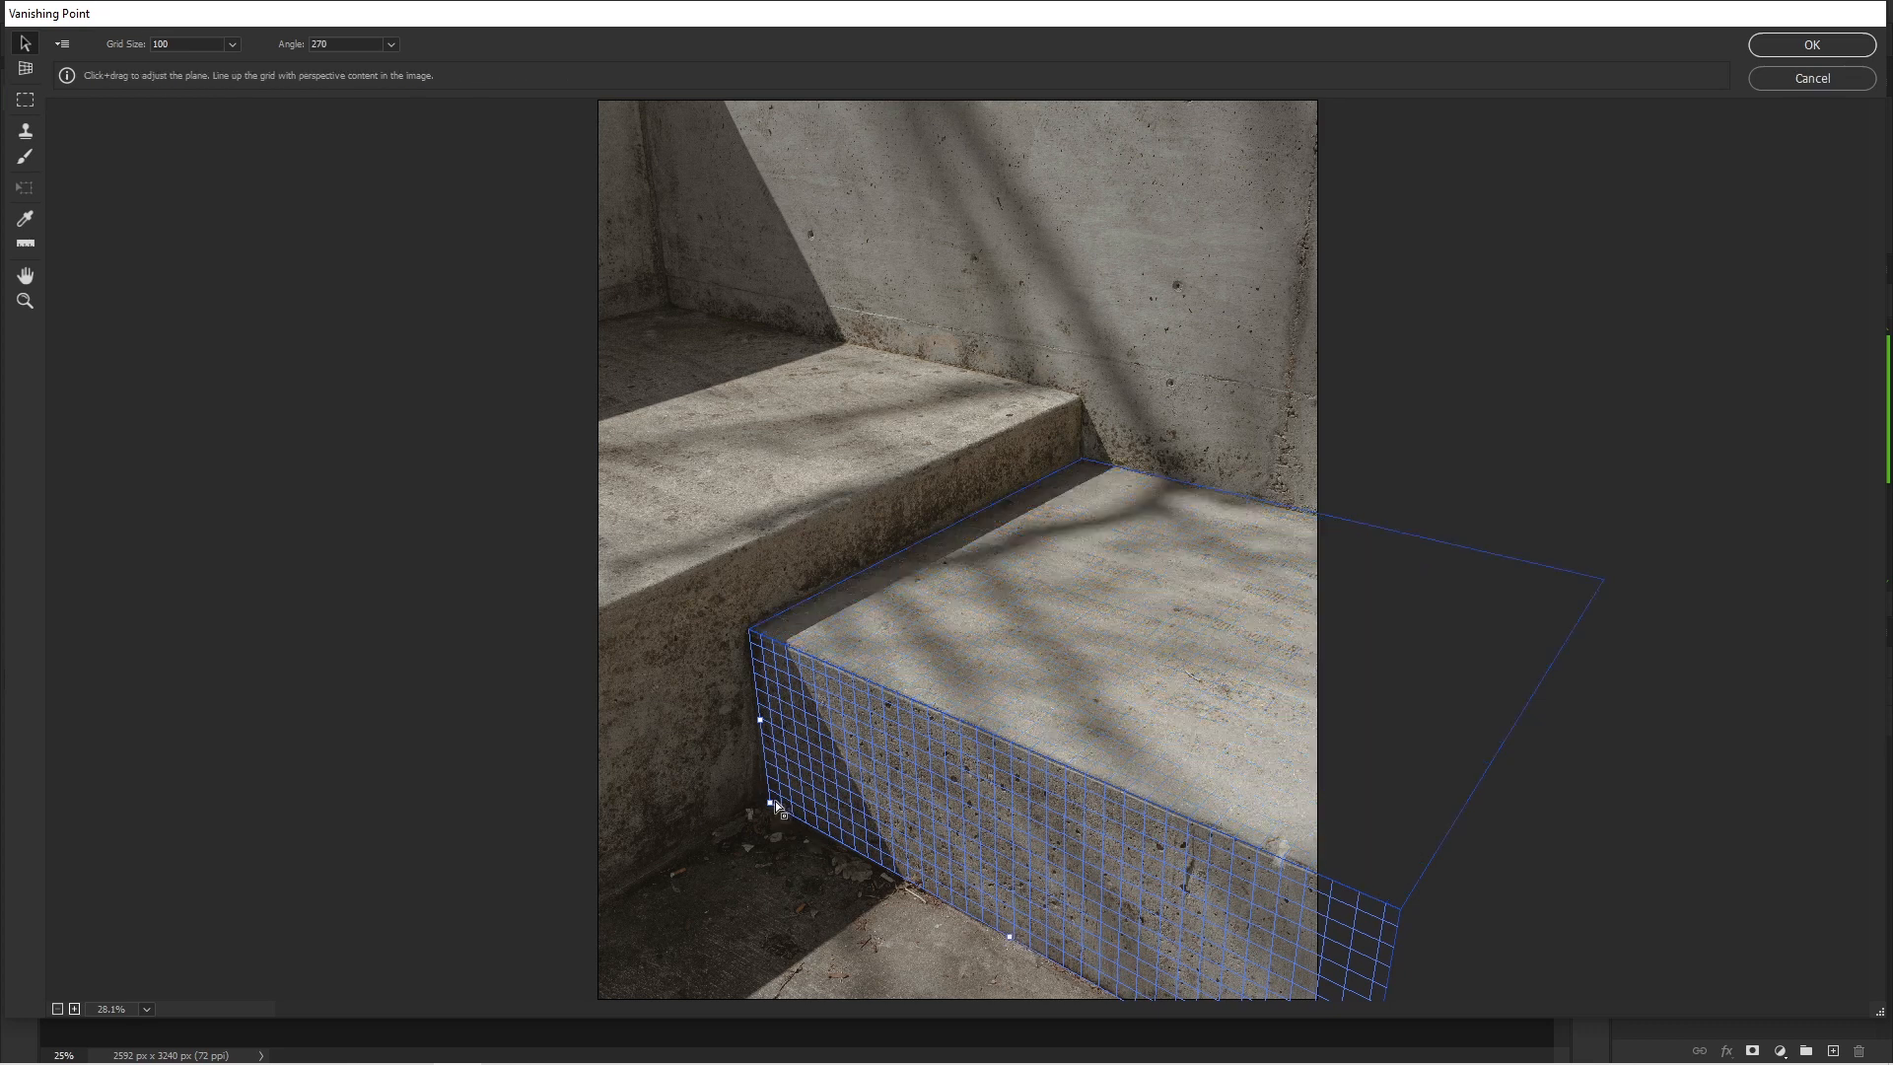
pyautogui.moveTo(771, 802); pyautogui.dragTo(764, 800)
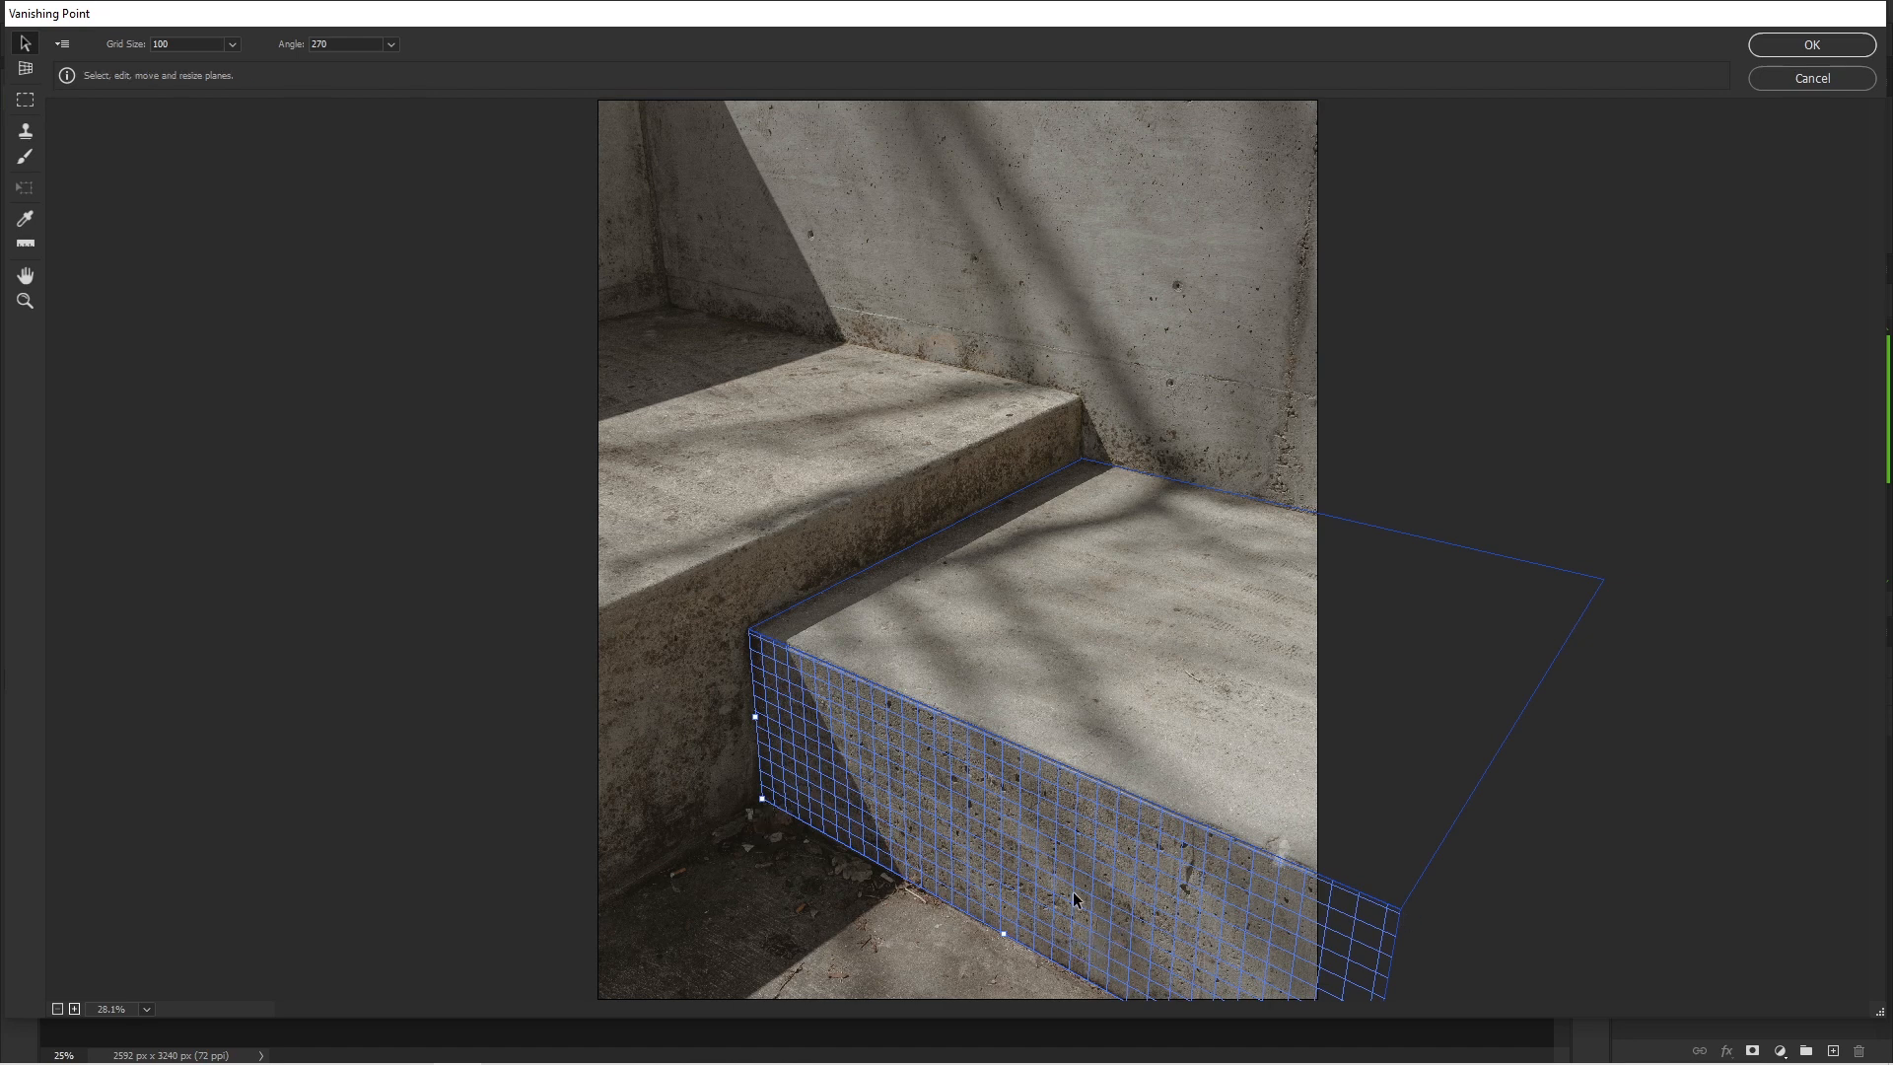
# Tear off a perpendicular plane from the bottom edge of the front-face plane to cover the ground.
pyautogui.scroll(-2, 1074, 890)
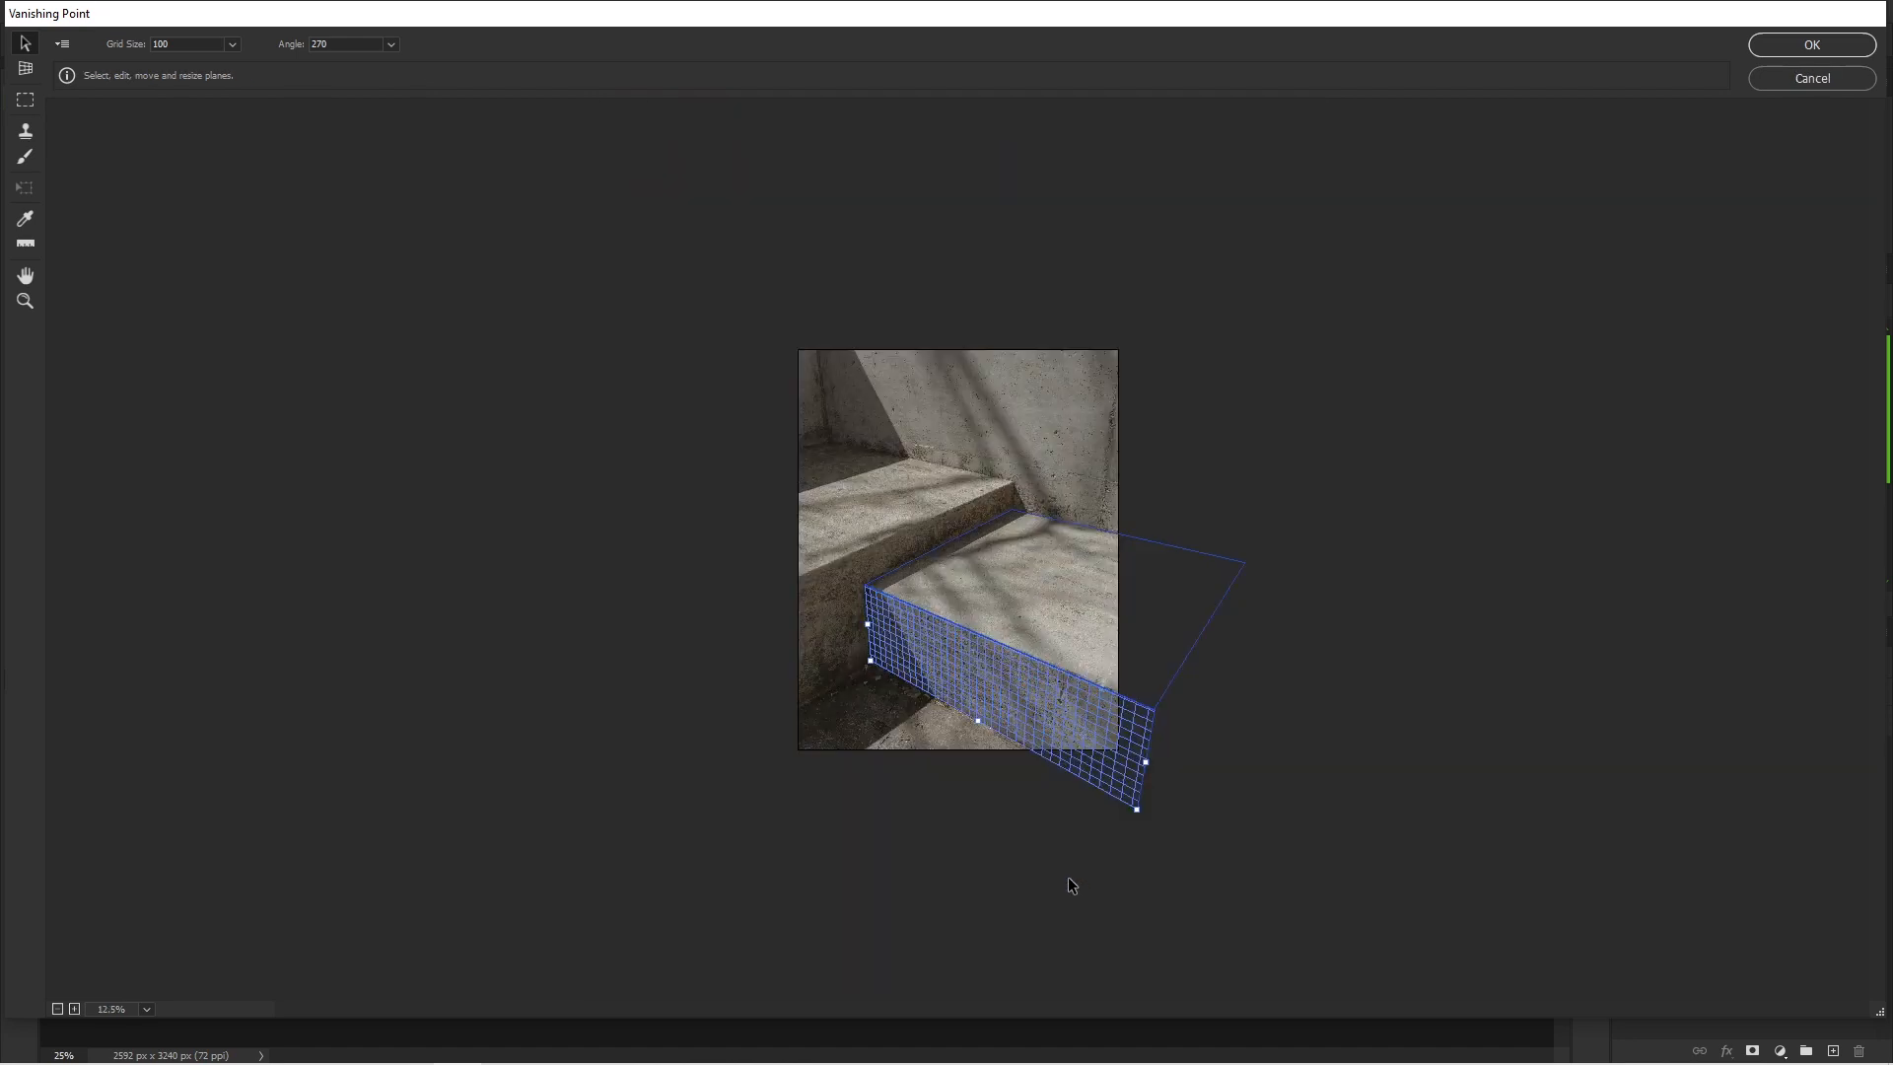
pyautogui.hotkey('ctrl', 'alt')
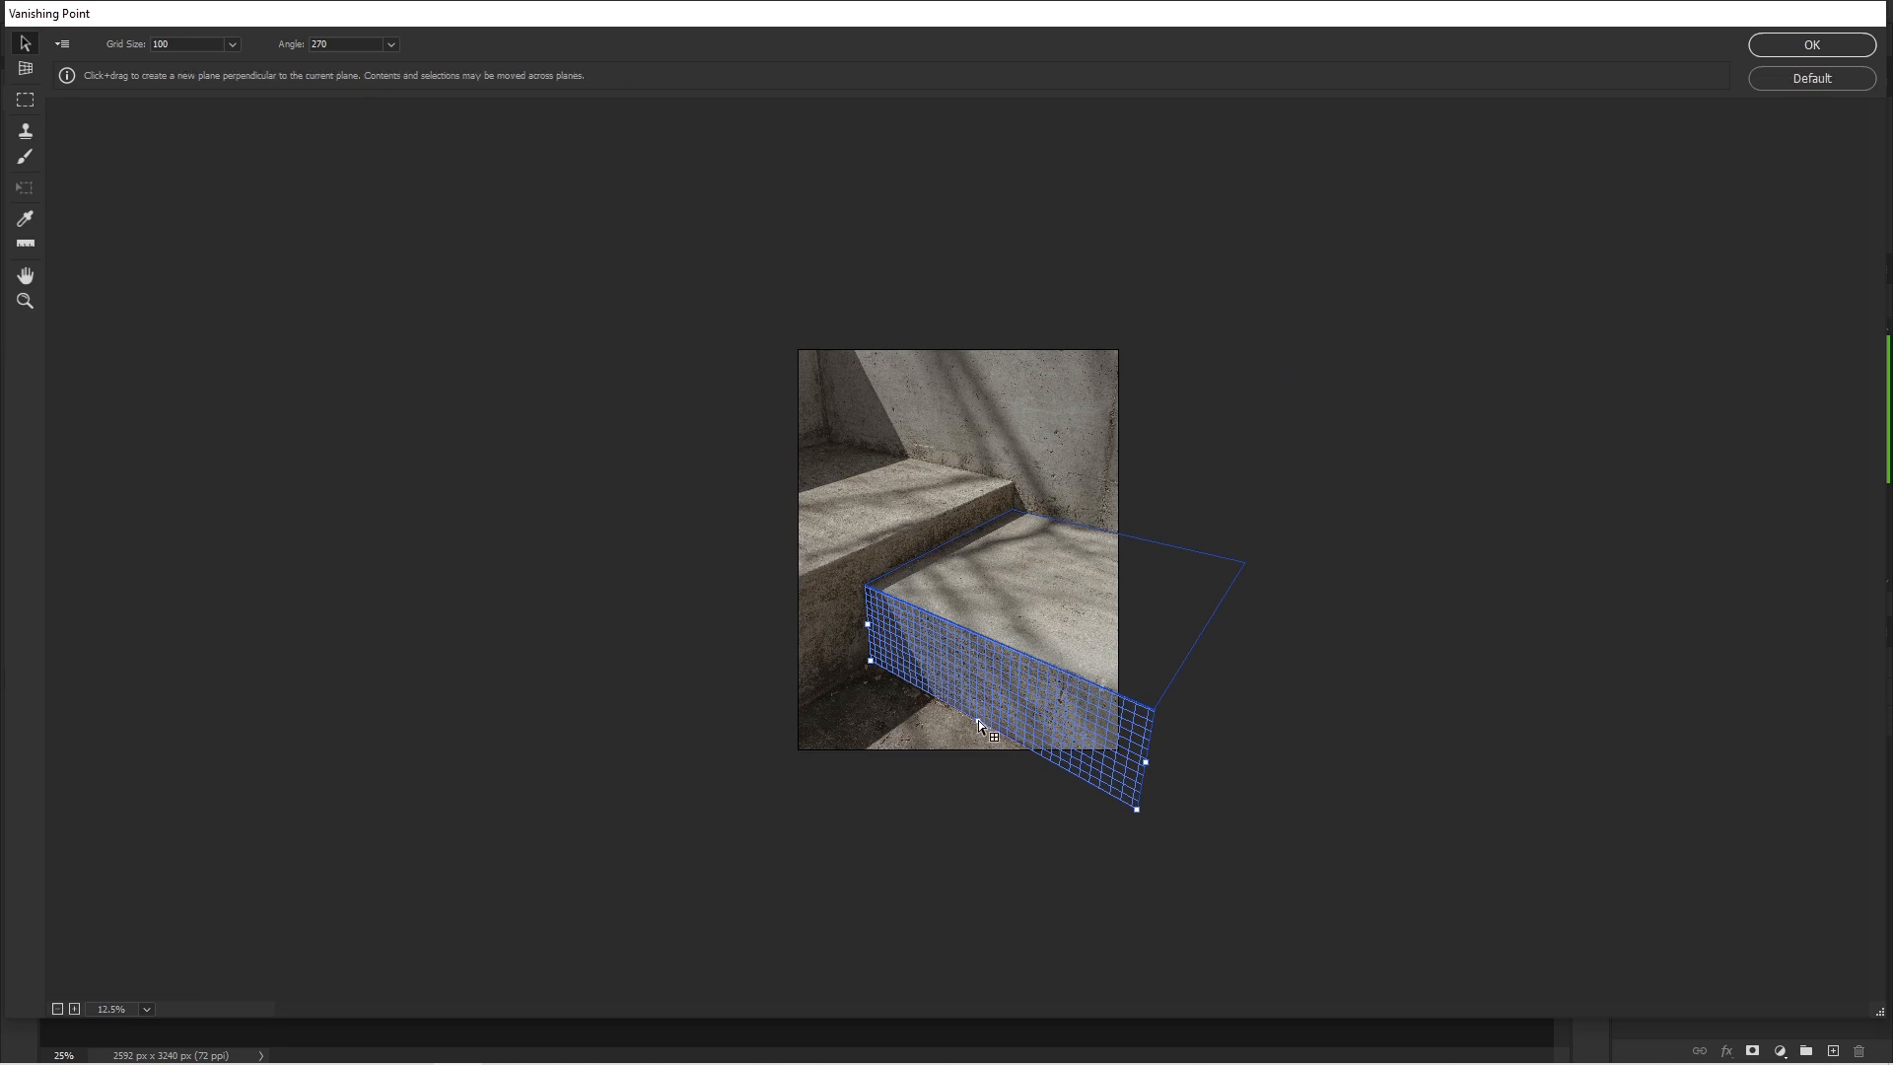
pyautogui.moveTo(979, 726); pyautogui.dragTo(817, 828)
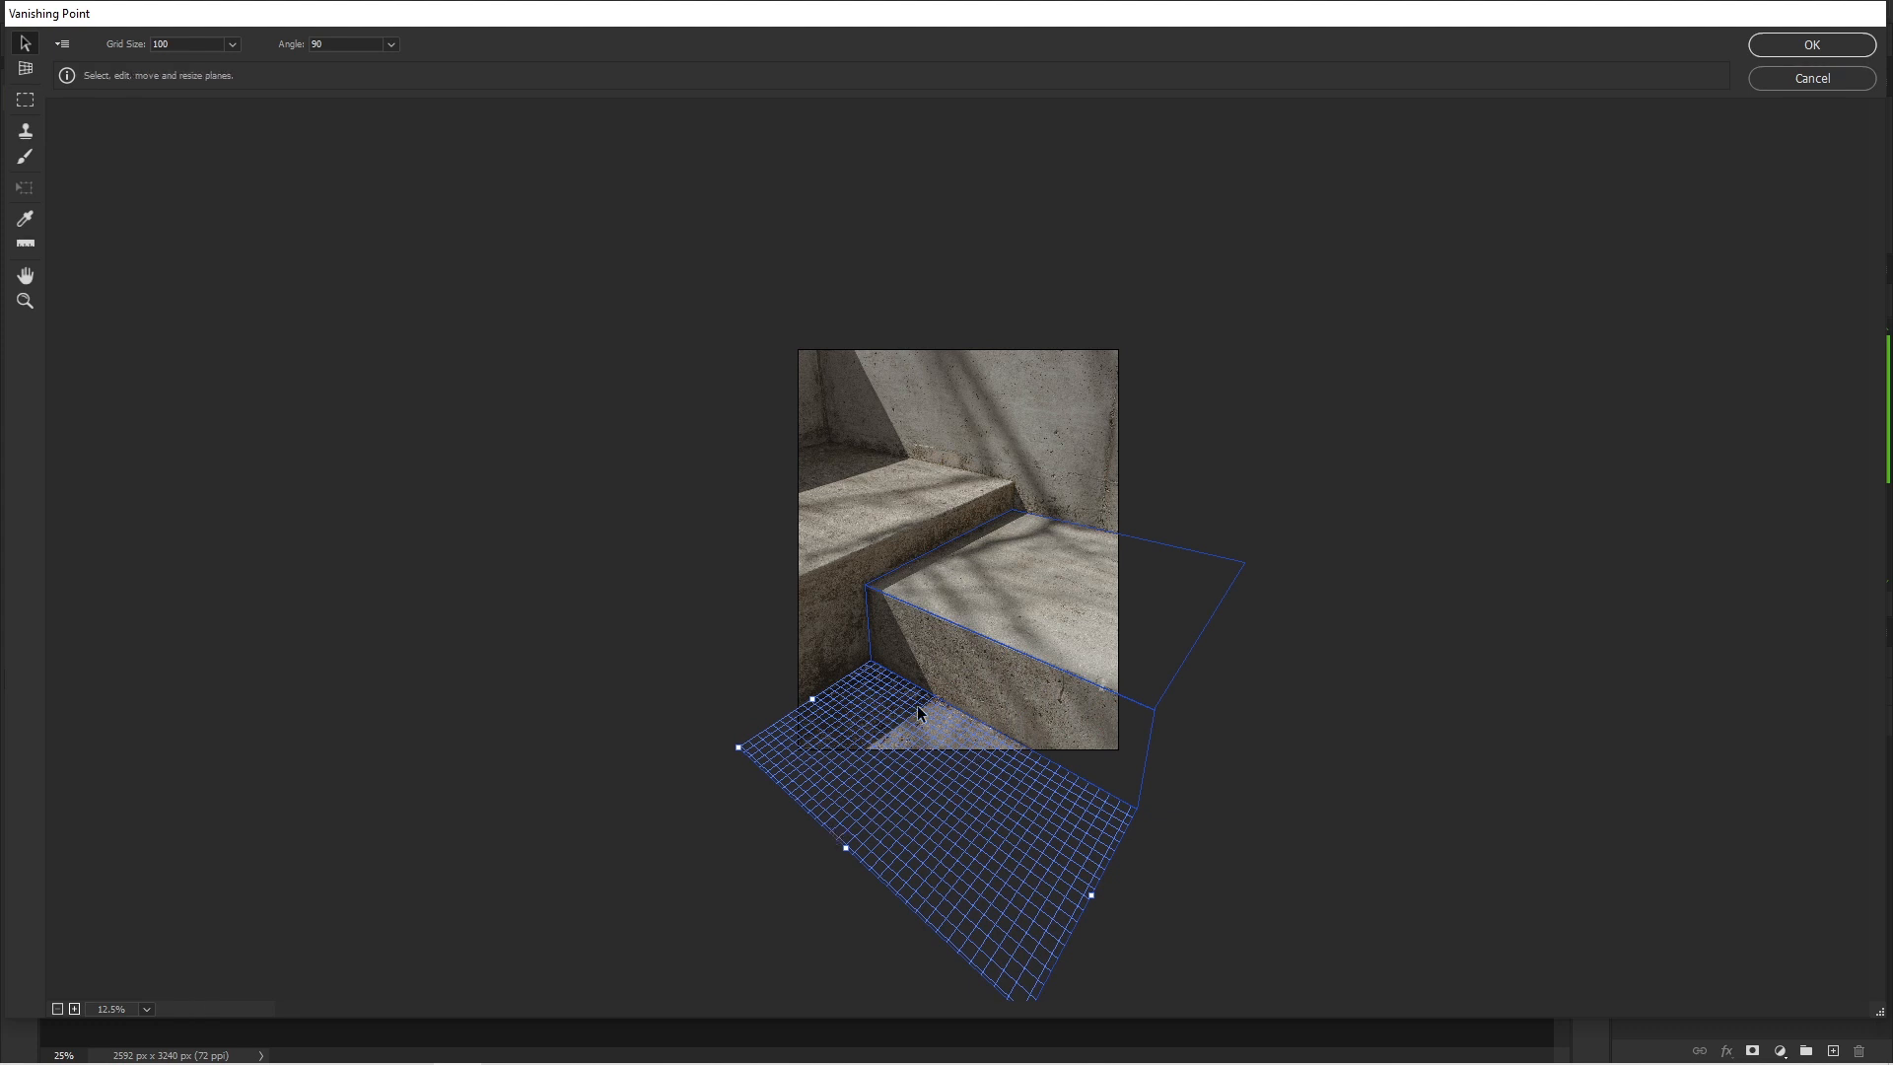
# Tear off a perpendicular plane from the lower step's top surface up the riser to the upper step's edge.
pyautogui.click(924, 566)
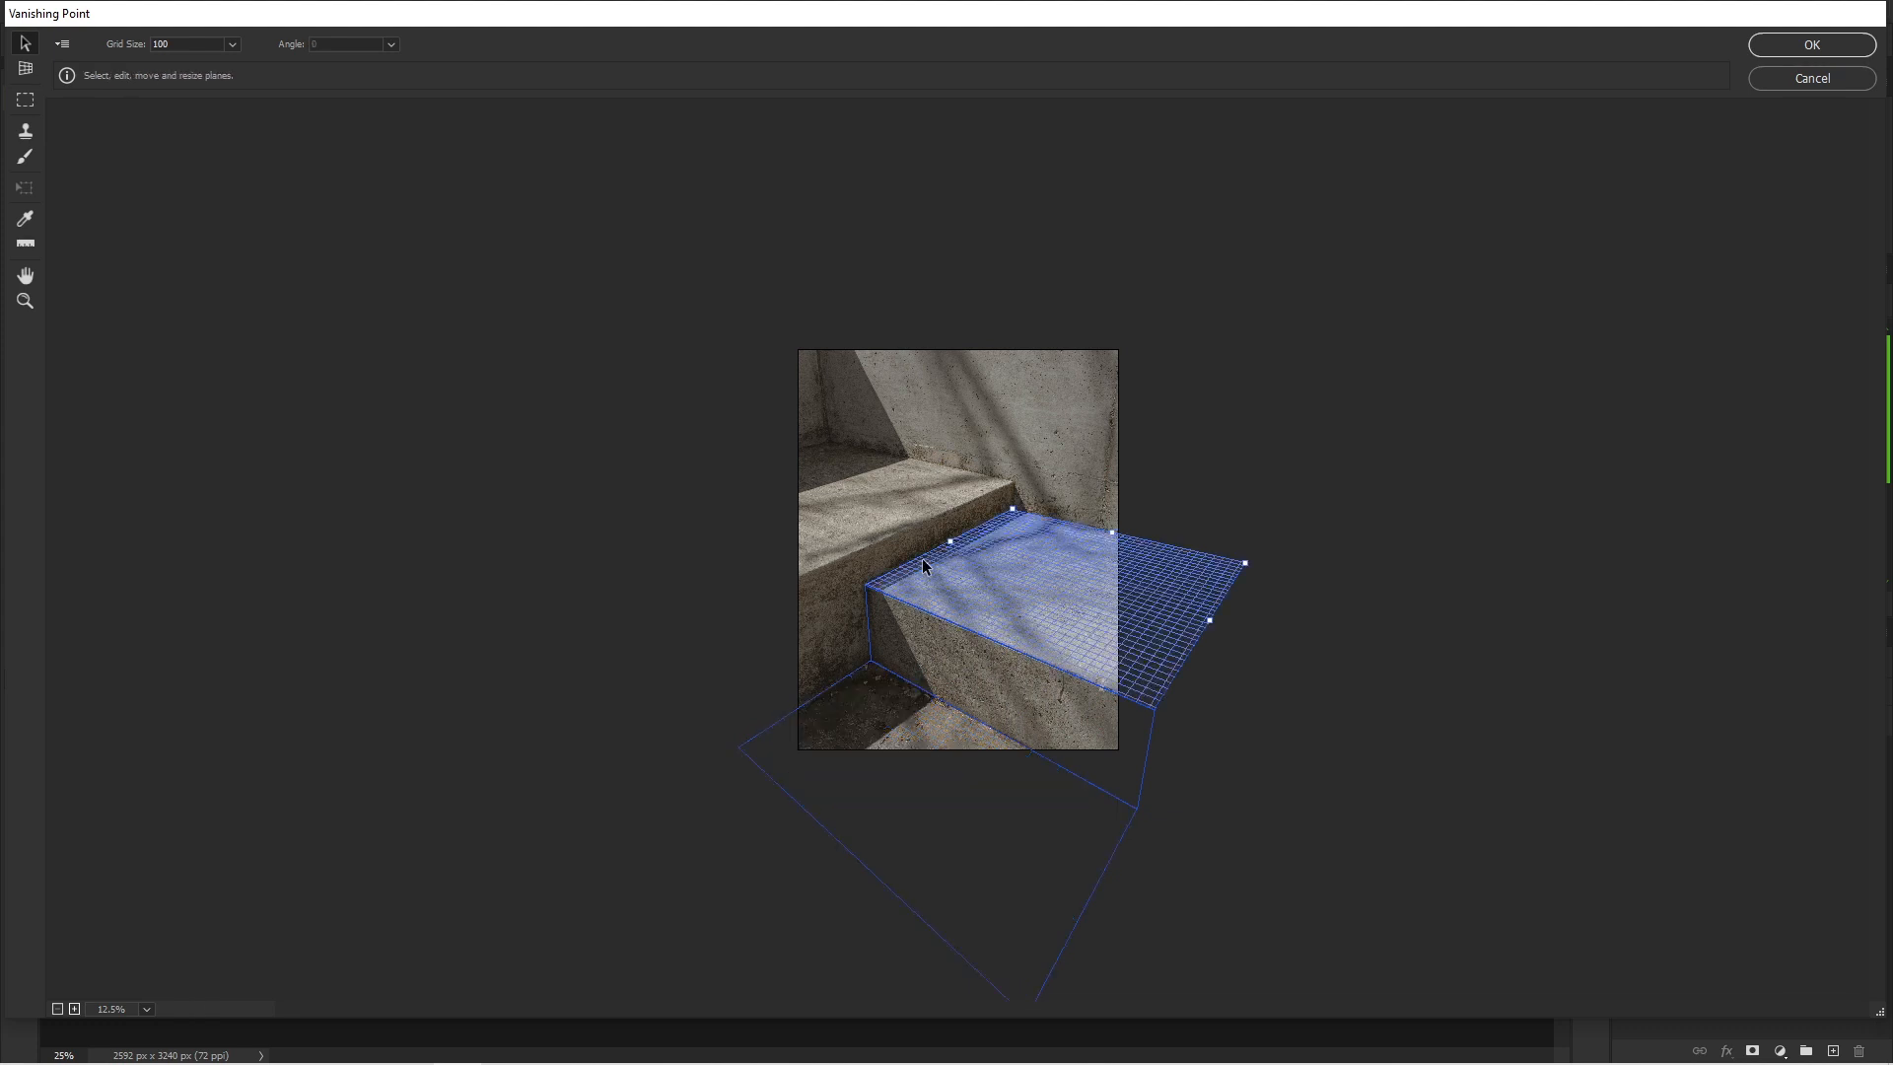
pyautogui.press('ctrl')
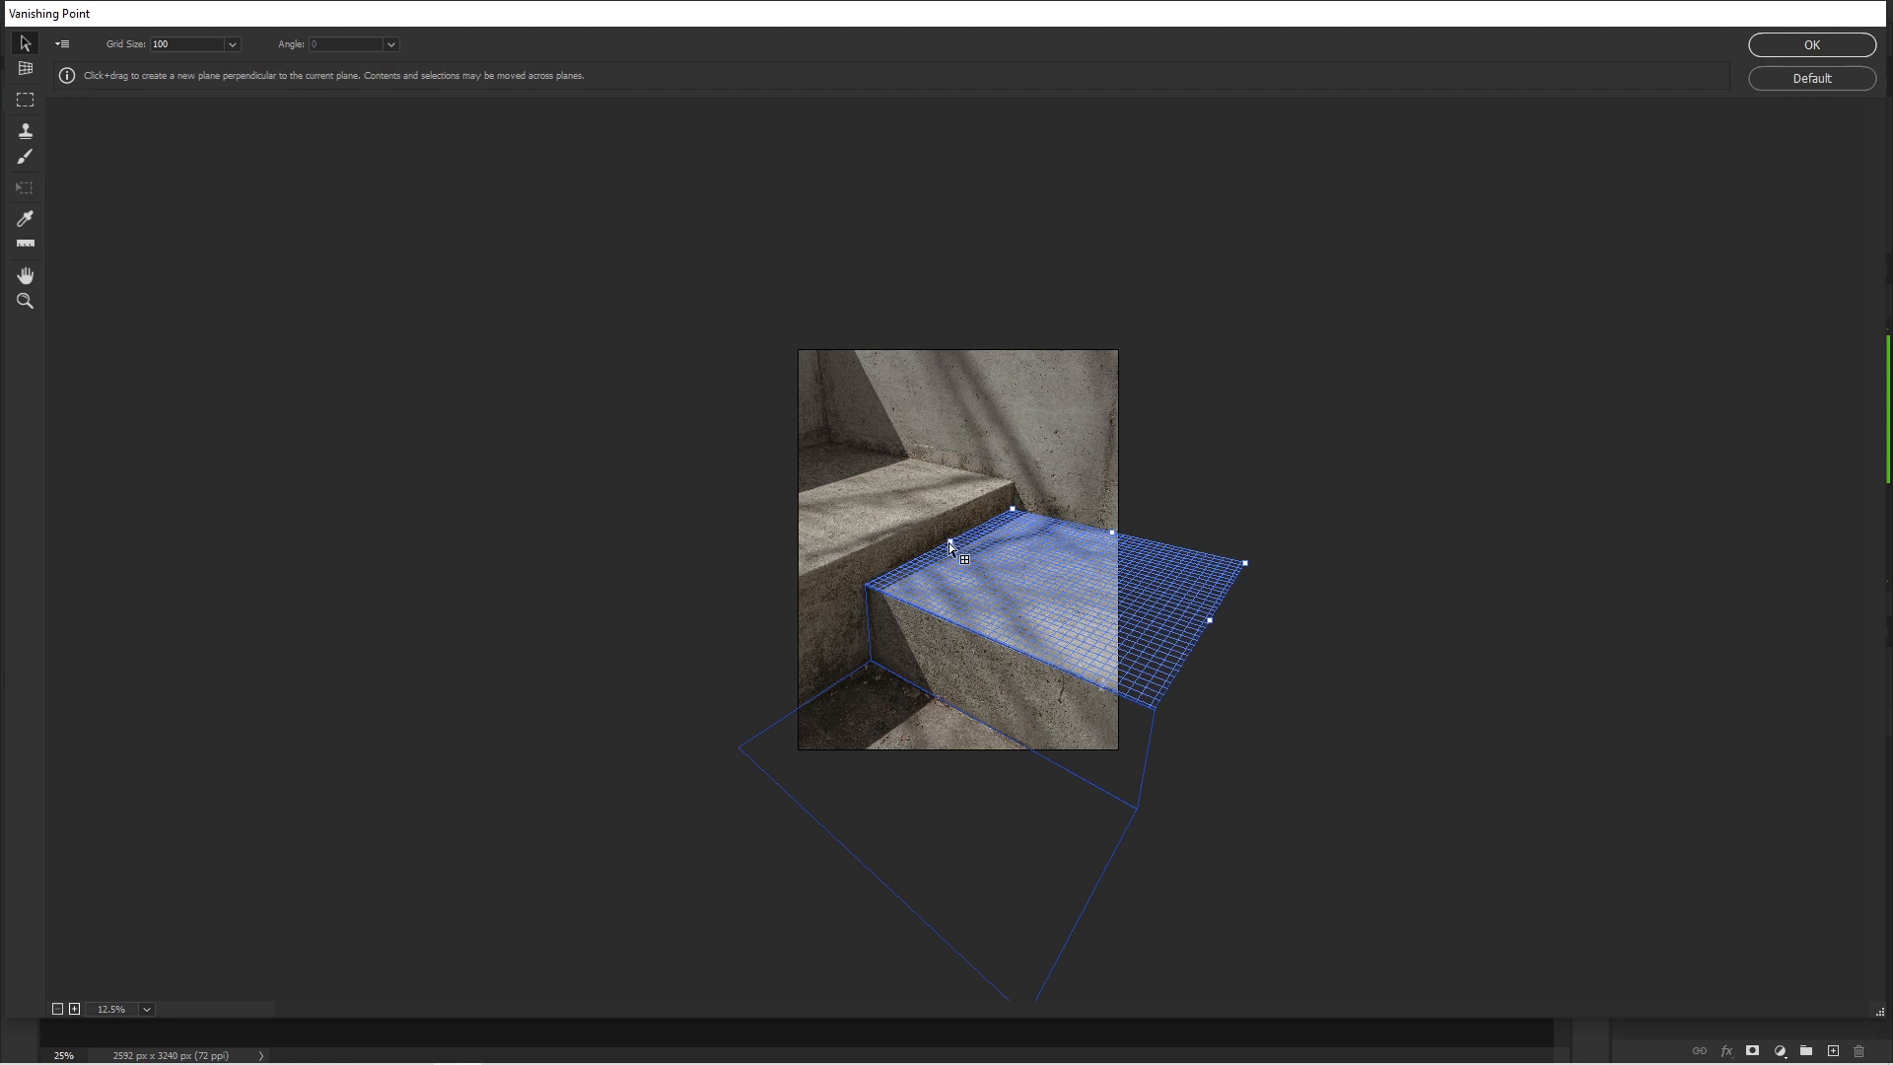
pyautogui.moveTo(949, 544); pyautogui.dragTo(947, 514)
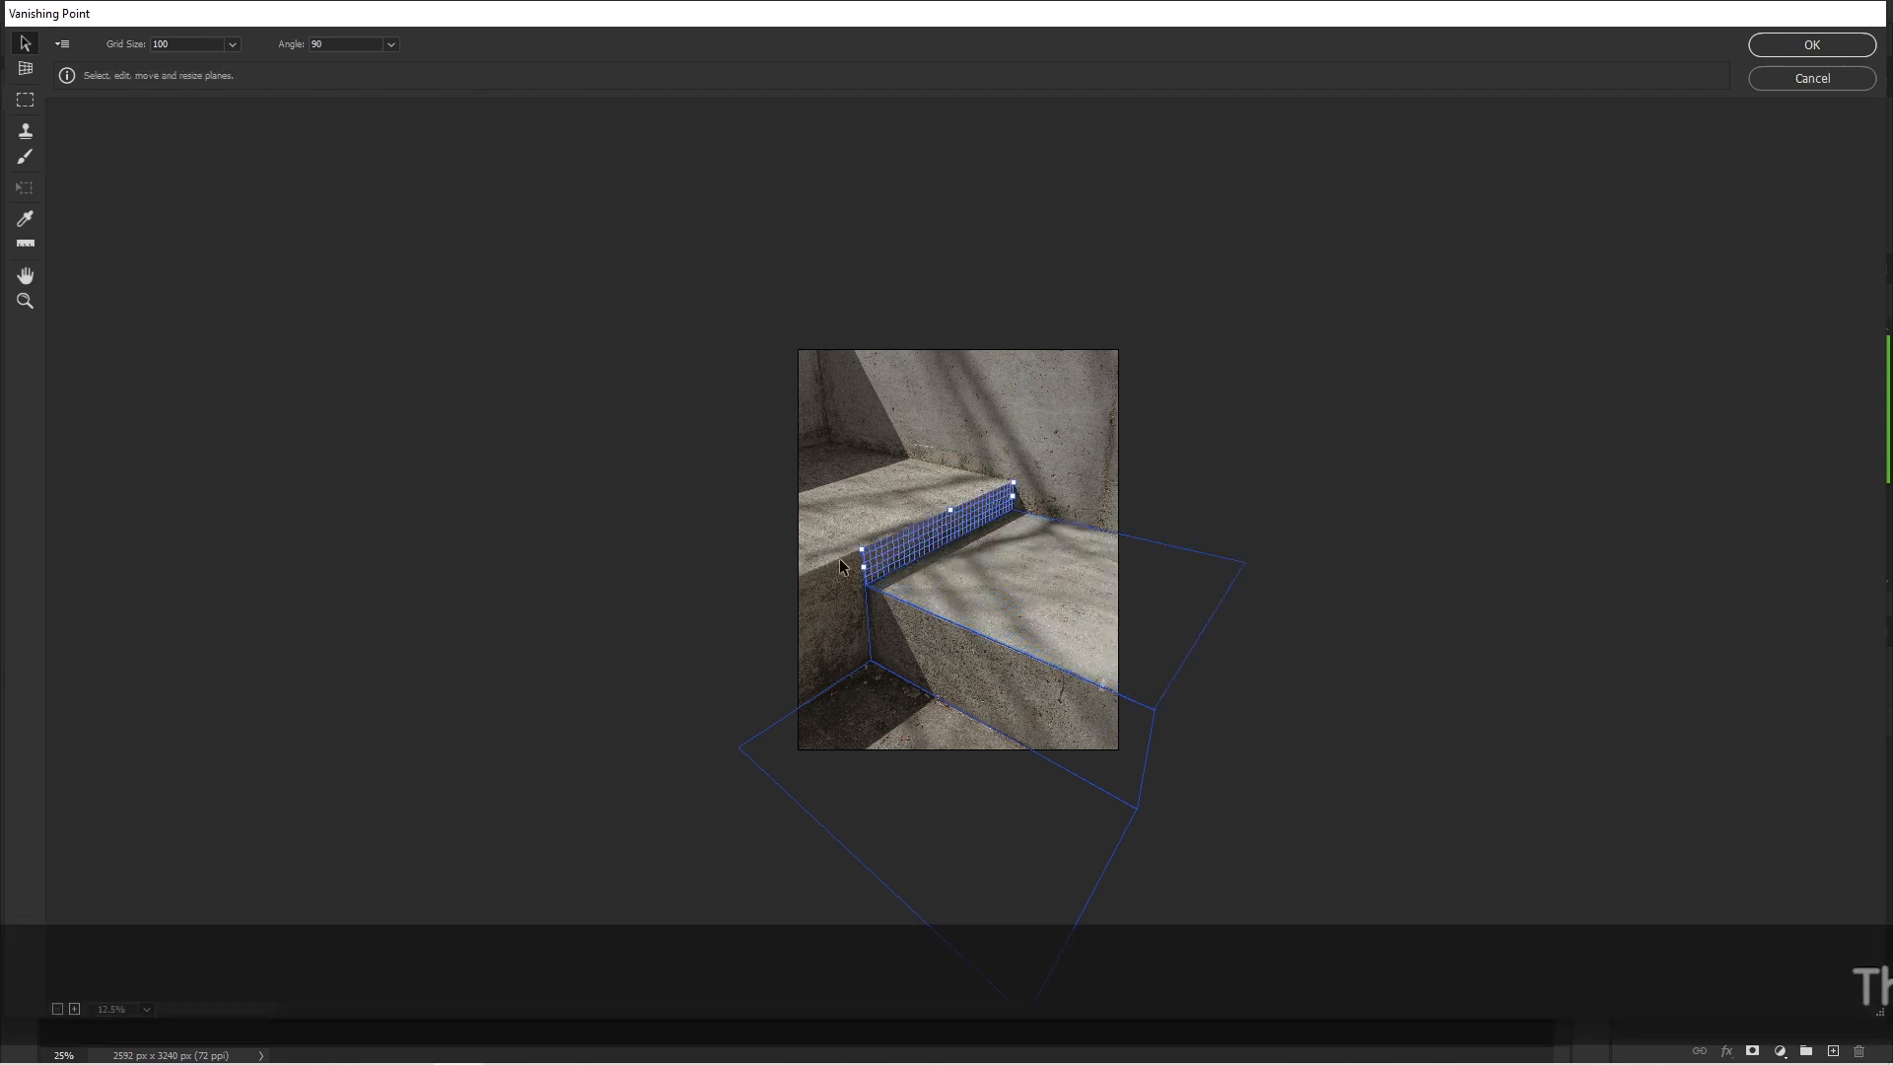
# Tear off a perpendicular plane from the riser's top edge across the upper step's top surface.
pyautogui.press('ctrl')
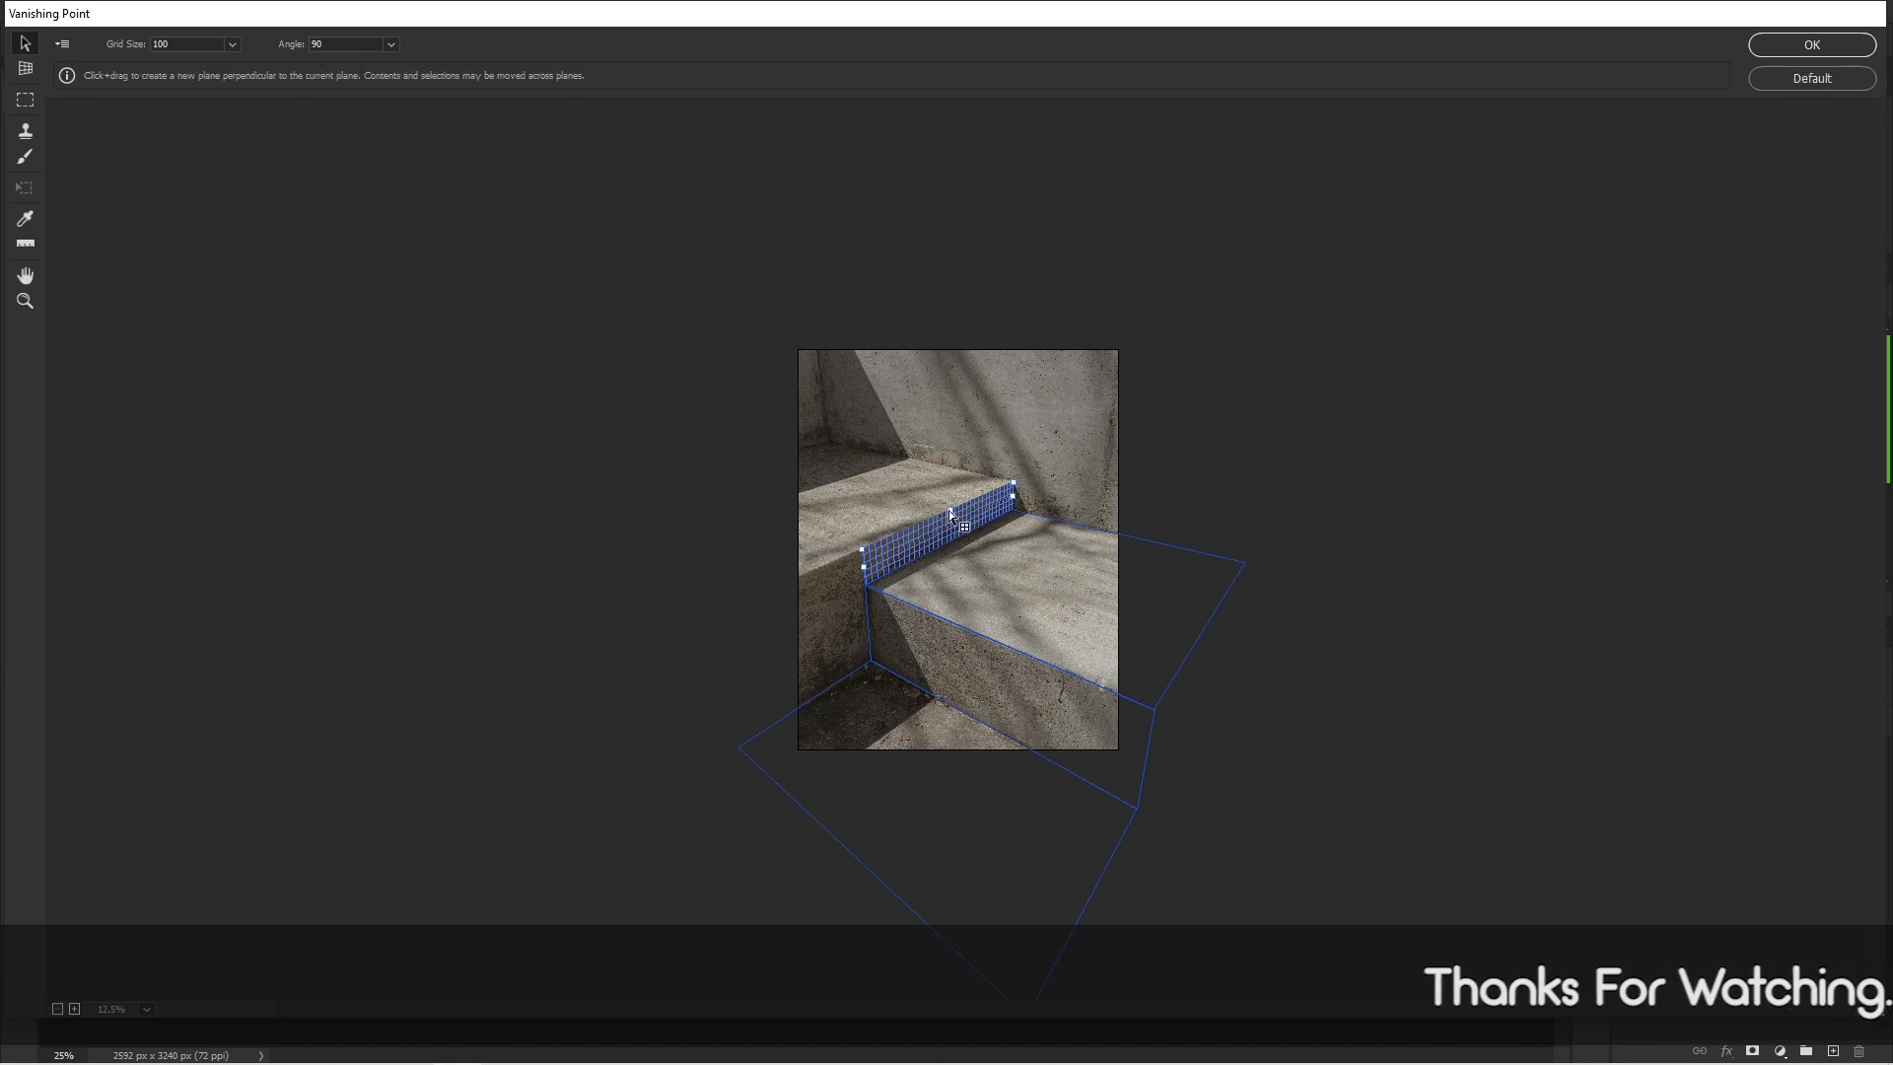
pyautogui.moveTo(949, 511); pyautogui.dragTo(765, 439)
pyautogui.hotkey('ctrl', '+')
pyautogui.hotkey('ctrl', '+')
pyautogui.hotkey('ctrl', '+')
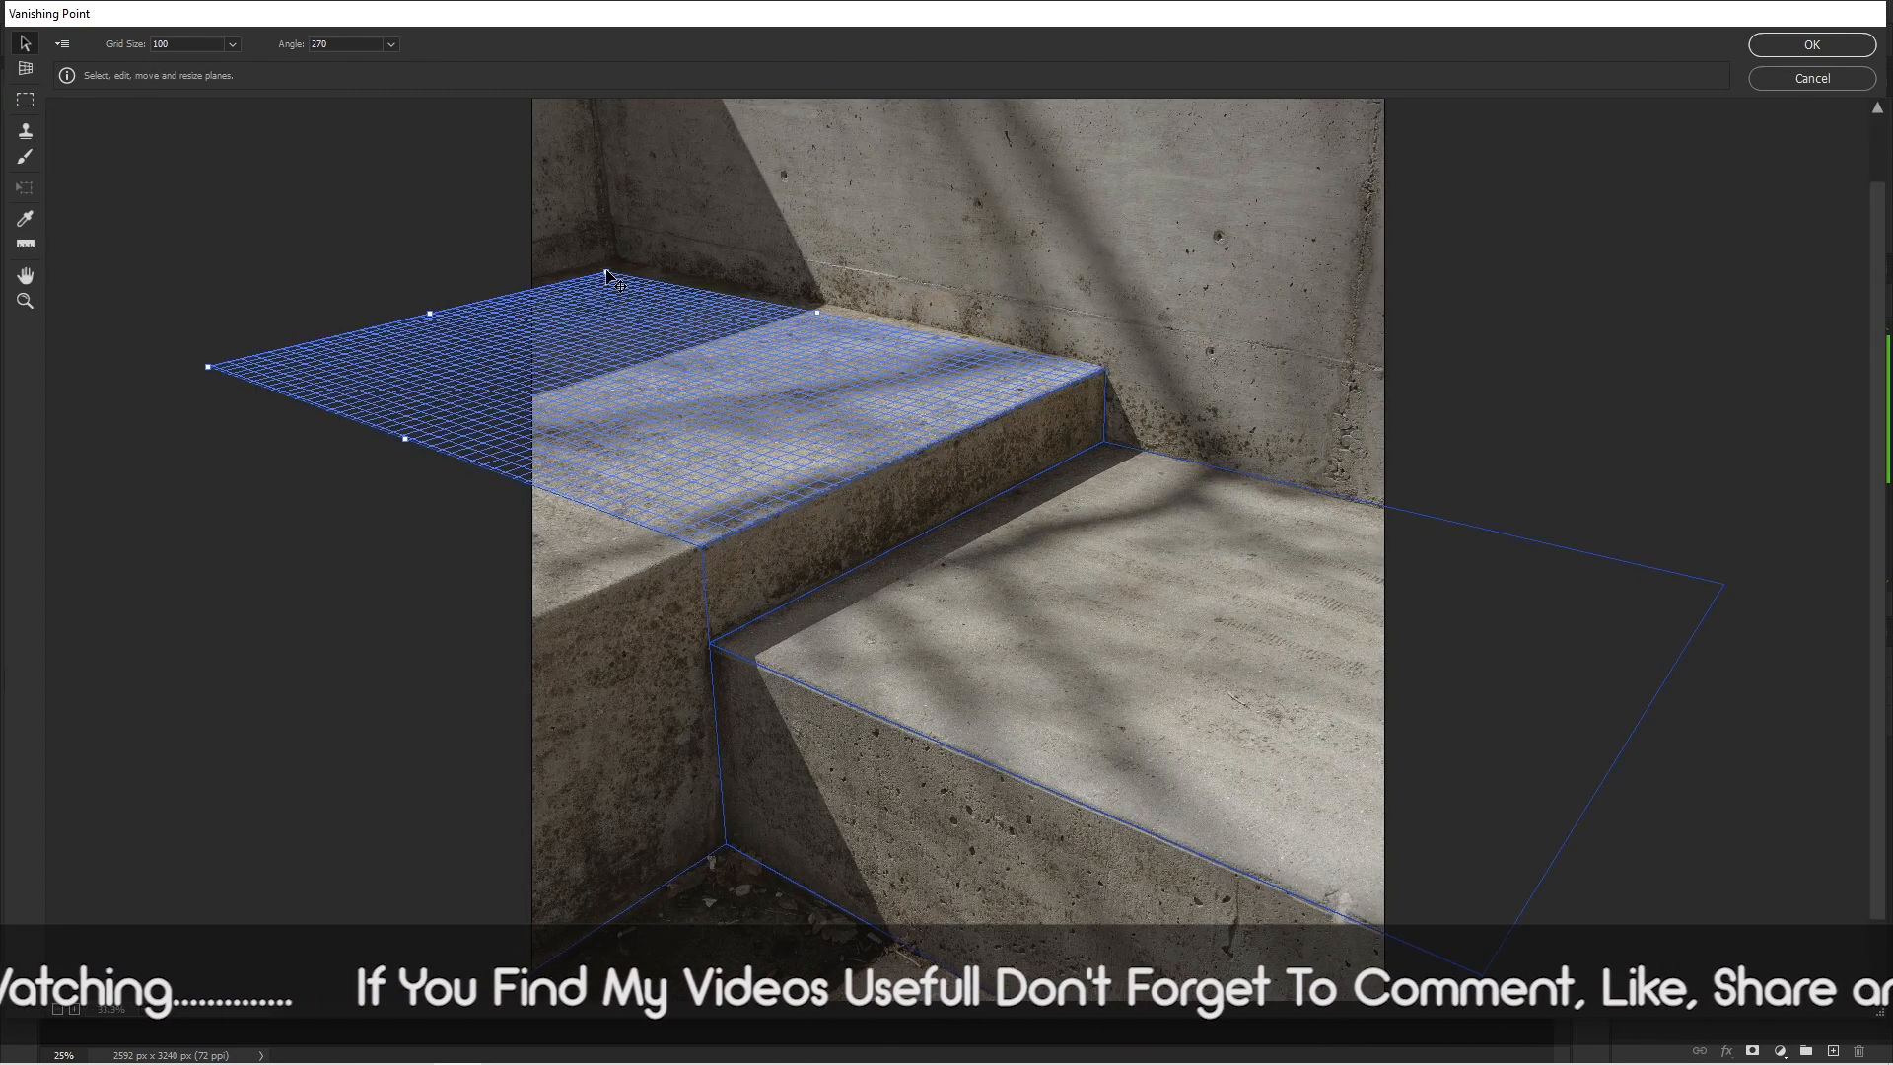
# Undo a trial resize of the upper step's plane and tilt it to an angle of 268.32 to fit the back wall's base.
pyautogui.moveTo(818, 312); pyautogui.dragTo(824, 311)
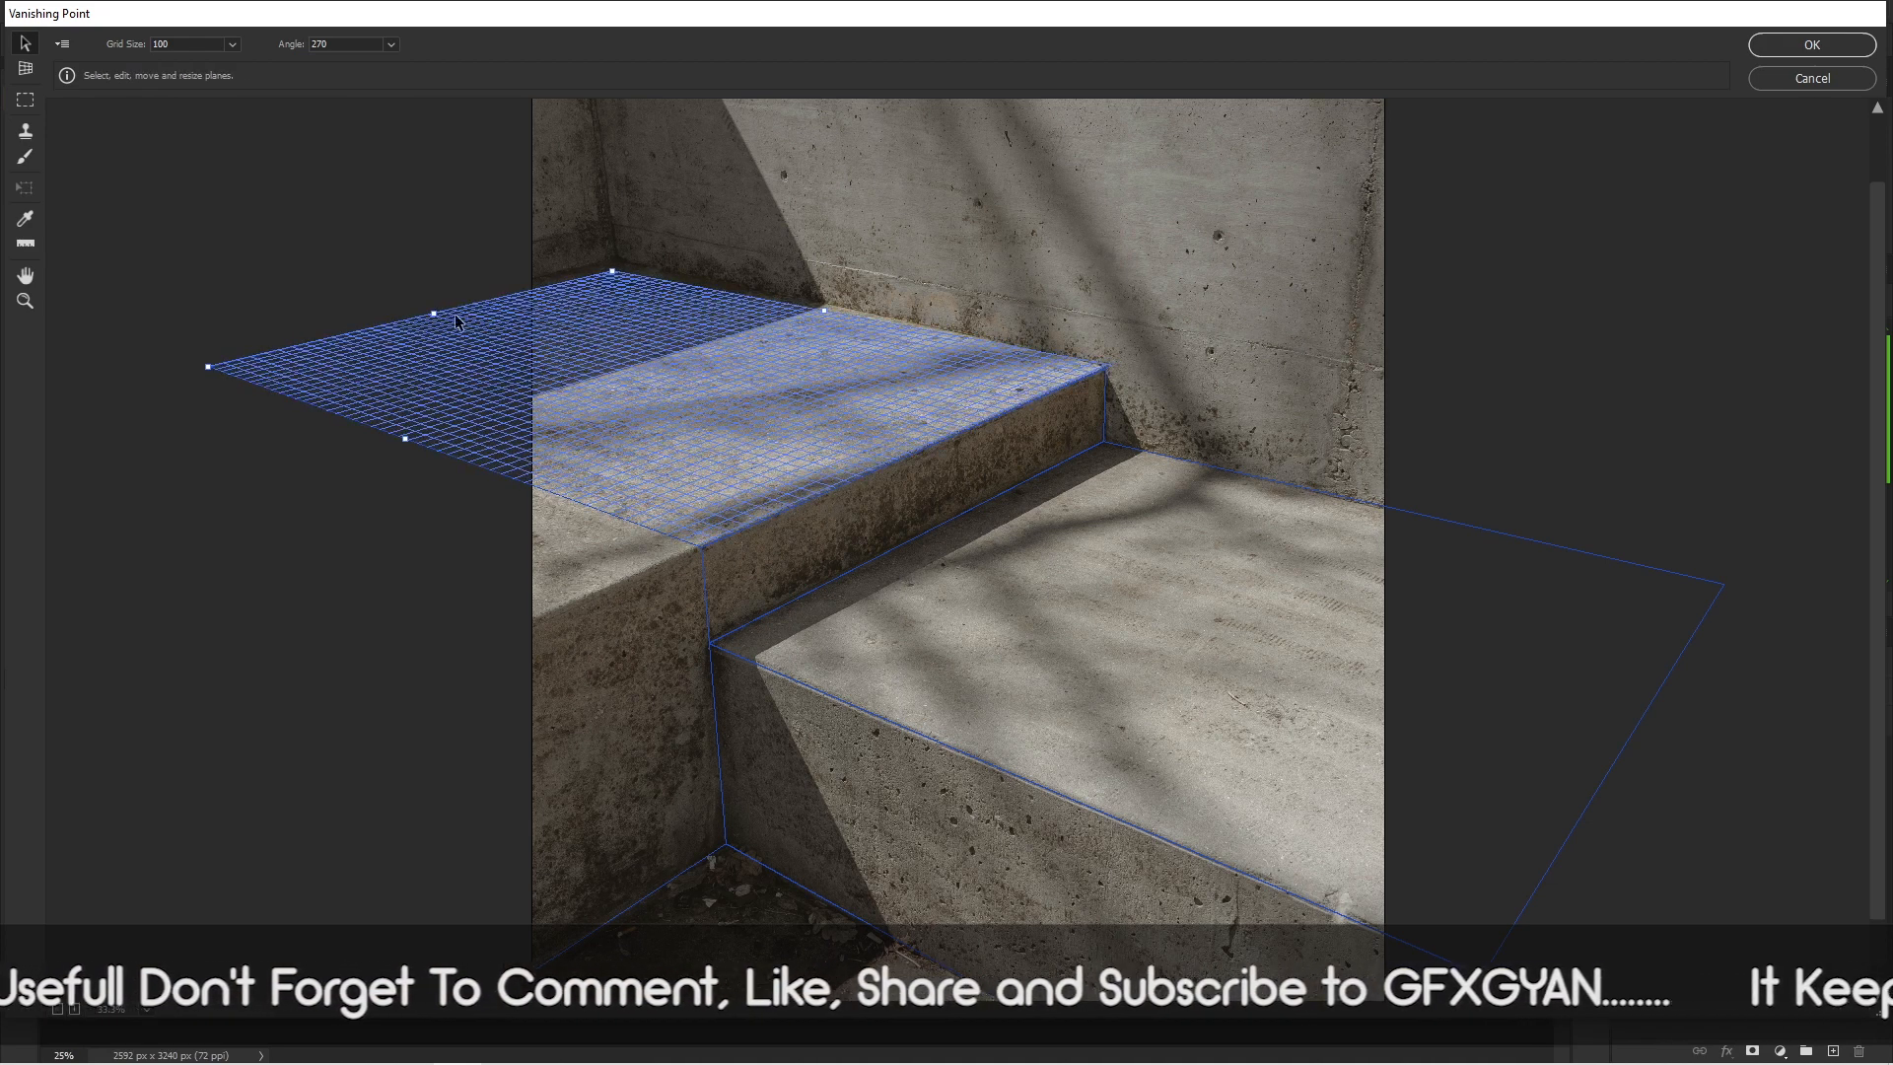
pyautogui.hotkey('ctrl', 'alt', 'z')
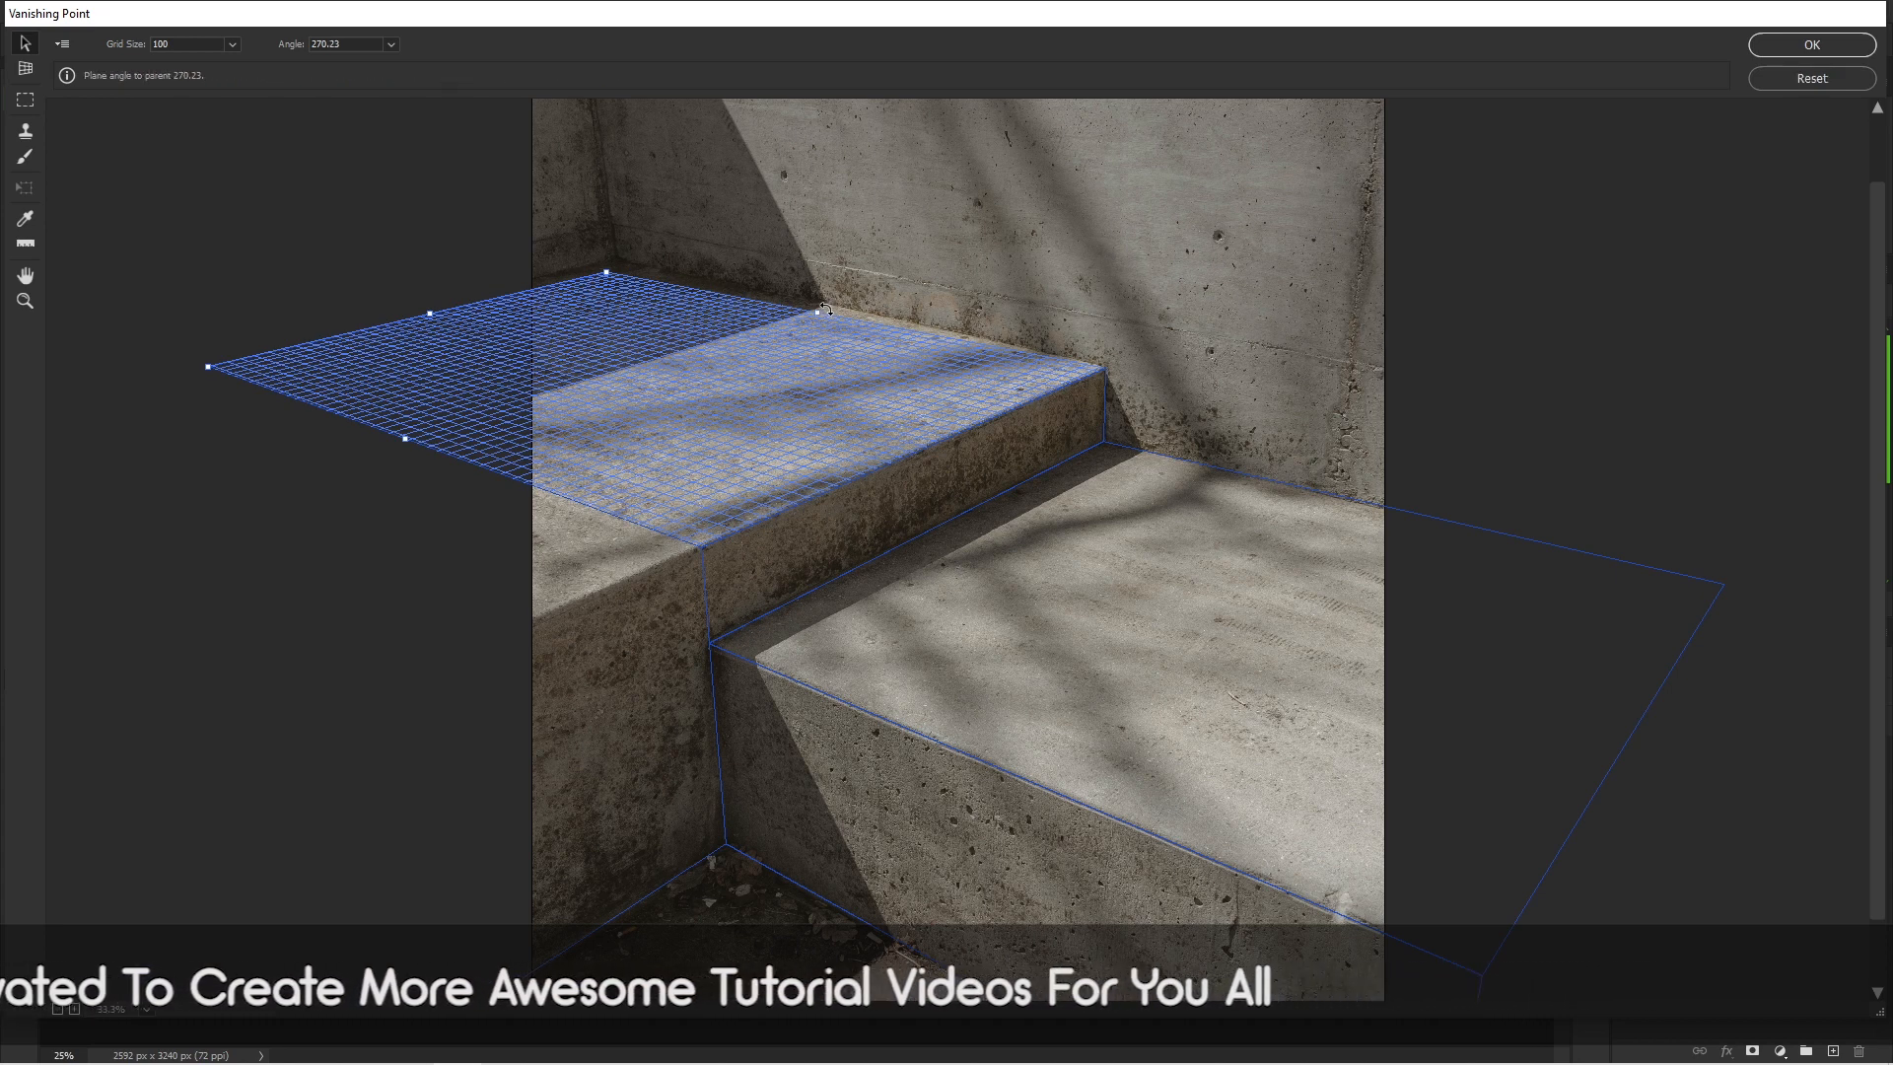
pyautogui.moveTo(818, 310); pyautogui.dragTo(807, 295)
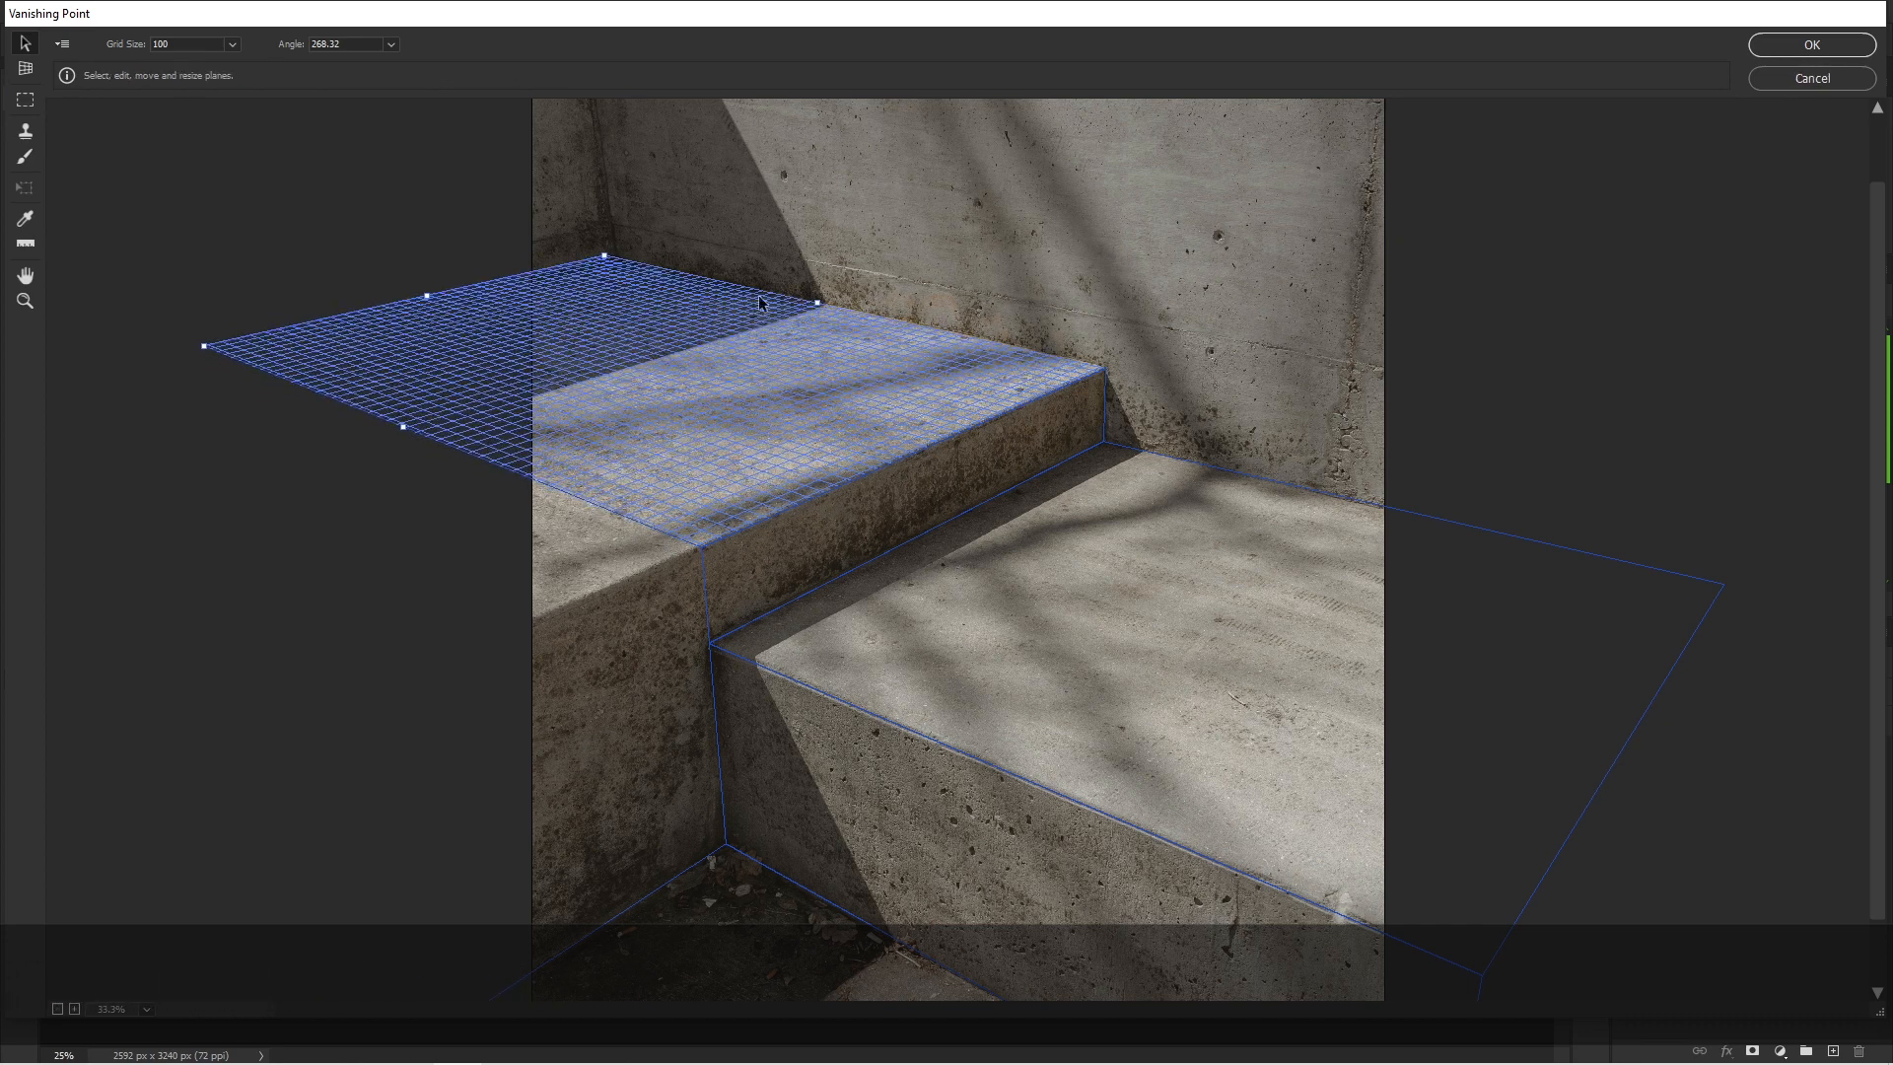
# Extend the upper step's top plane and its riser plane beyond the photo's left edge.
pyautogui.moveTo(404, 426); pyautogui.dragTo(74, 557)
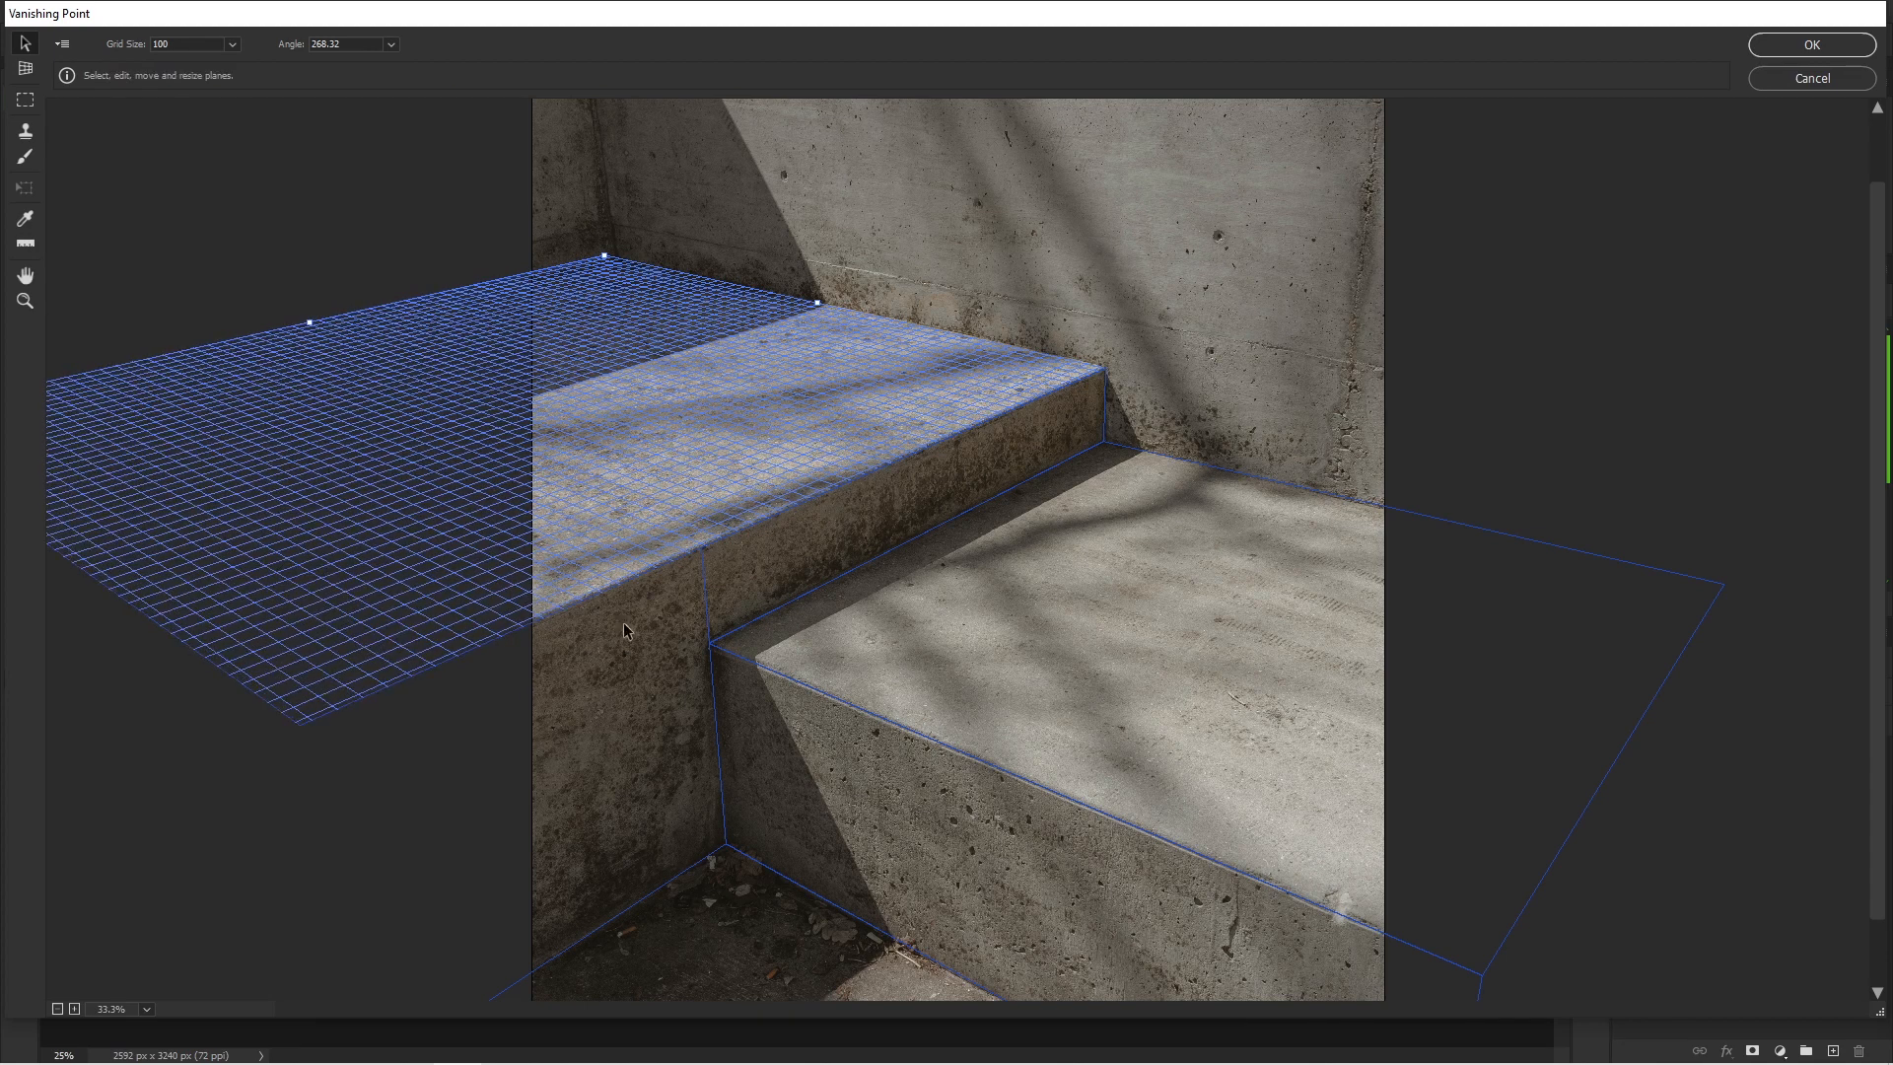
pyautogui.click(766, 575)
pyautogui.moveTo(706, 596); pyautogui.dragTo(323, 779)
# Tear off a perpendicular plane from the front-face plane's inner edge along the adjoining side wall and stretch it beyond the photo.
pyautogui.click(732, 752)
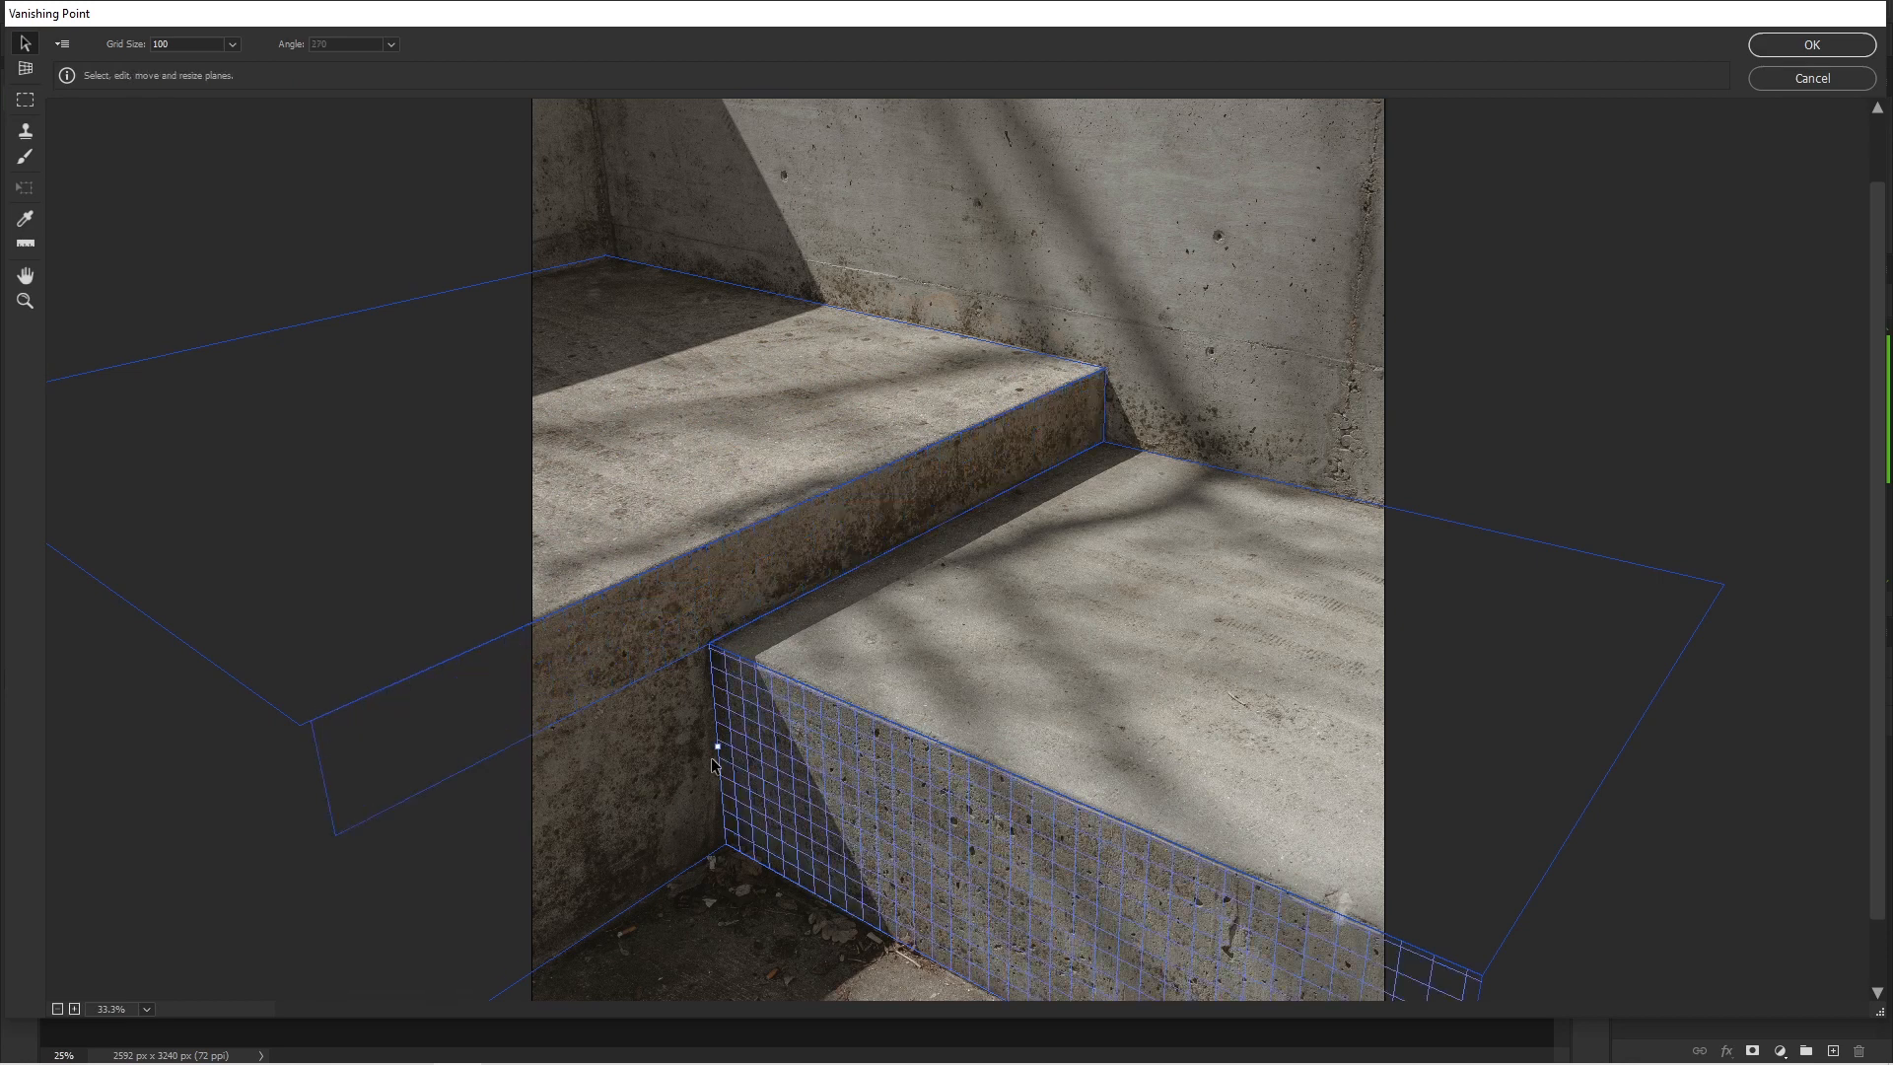
pyautogui.press('ctrl')
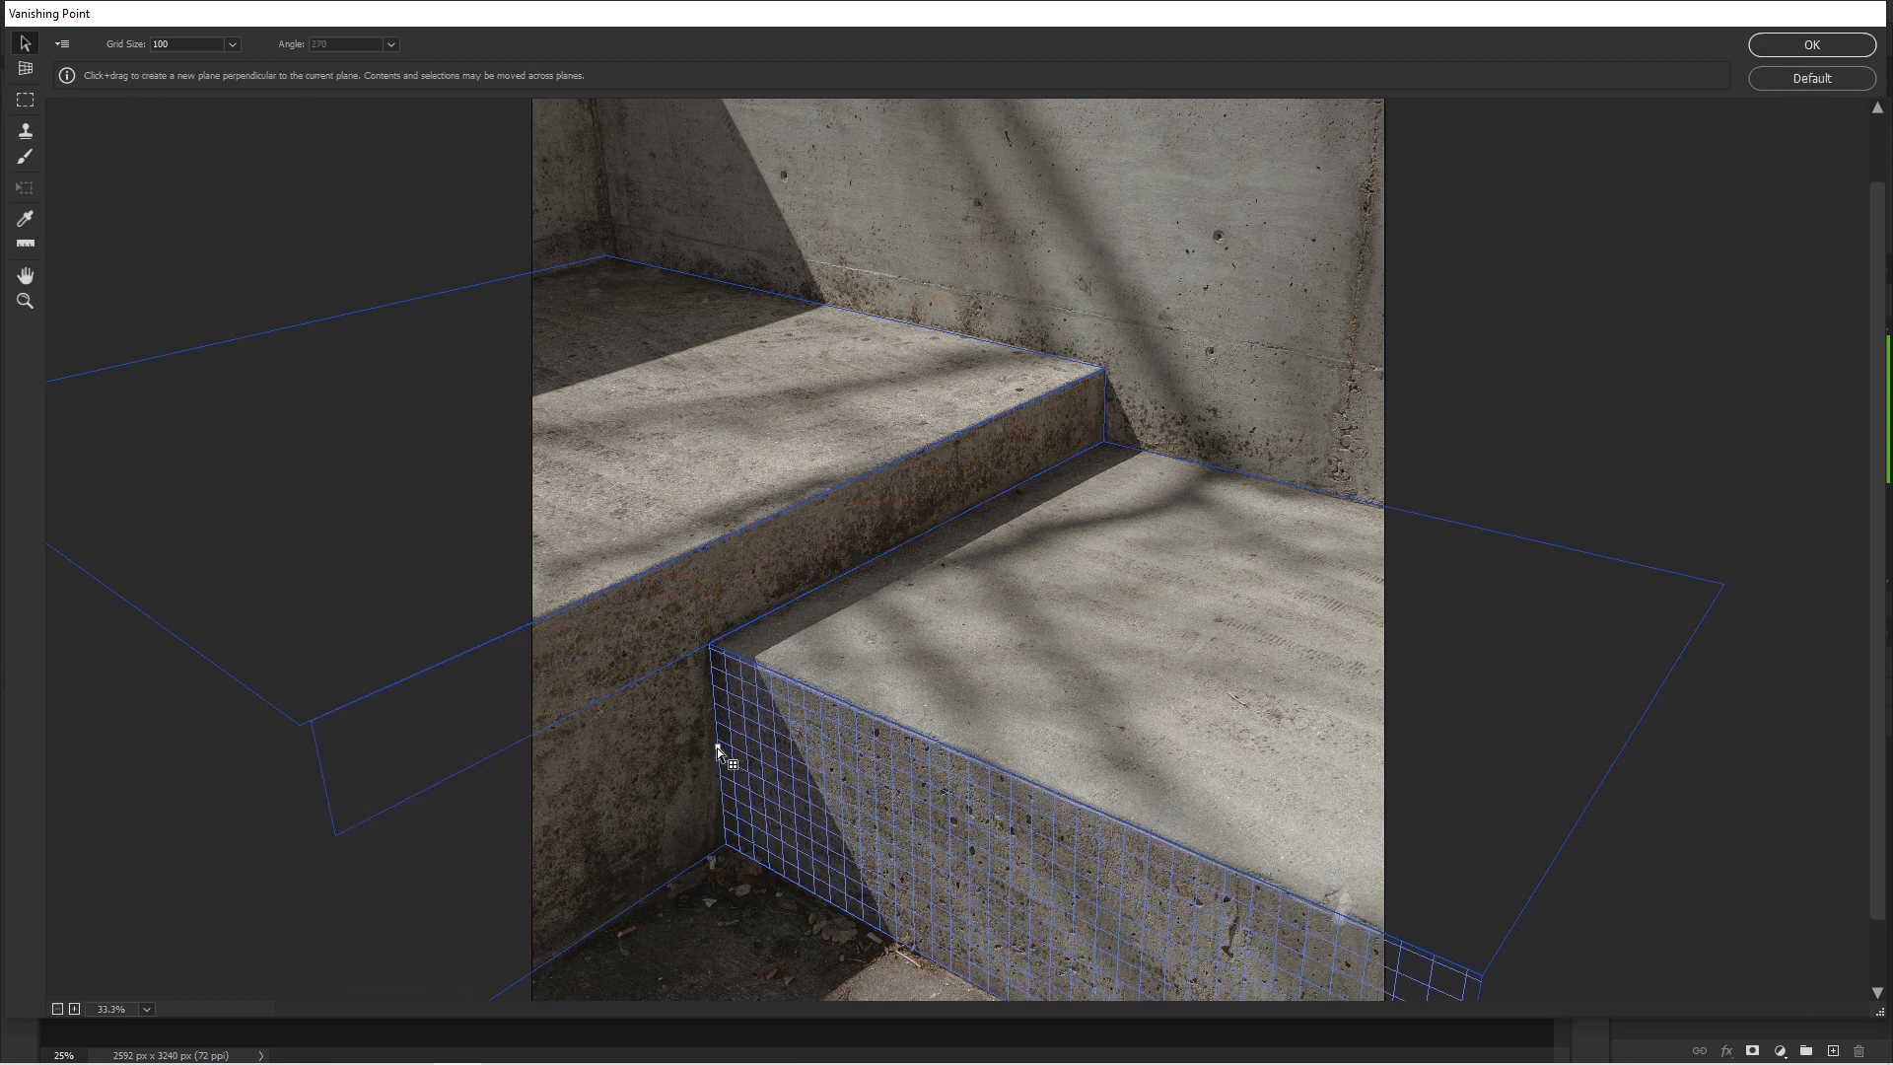
pyautogui.moveTo(718, 748); pyautogui.dragTo(672, 770)
pyautogui.moveTo(361, 871); pyautogui.dragTo(310, 917)
# Tear off a perpendicular plane from the upper step's far-left edge and raise it above the photo's top edge over the left wall.
pyautogui.click(768, 423)
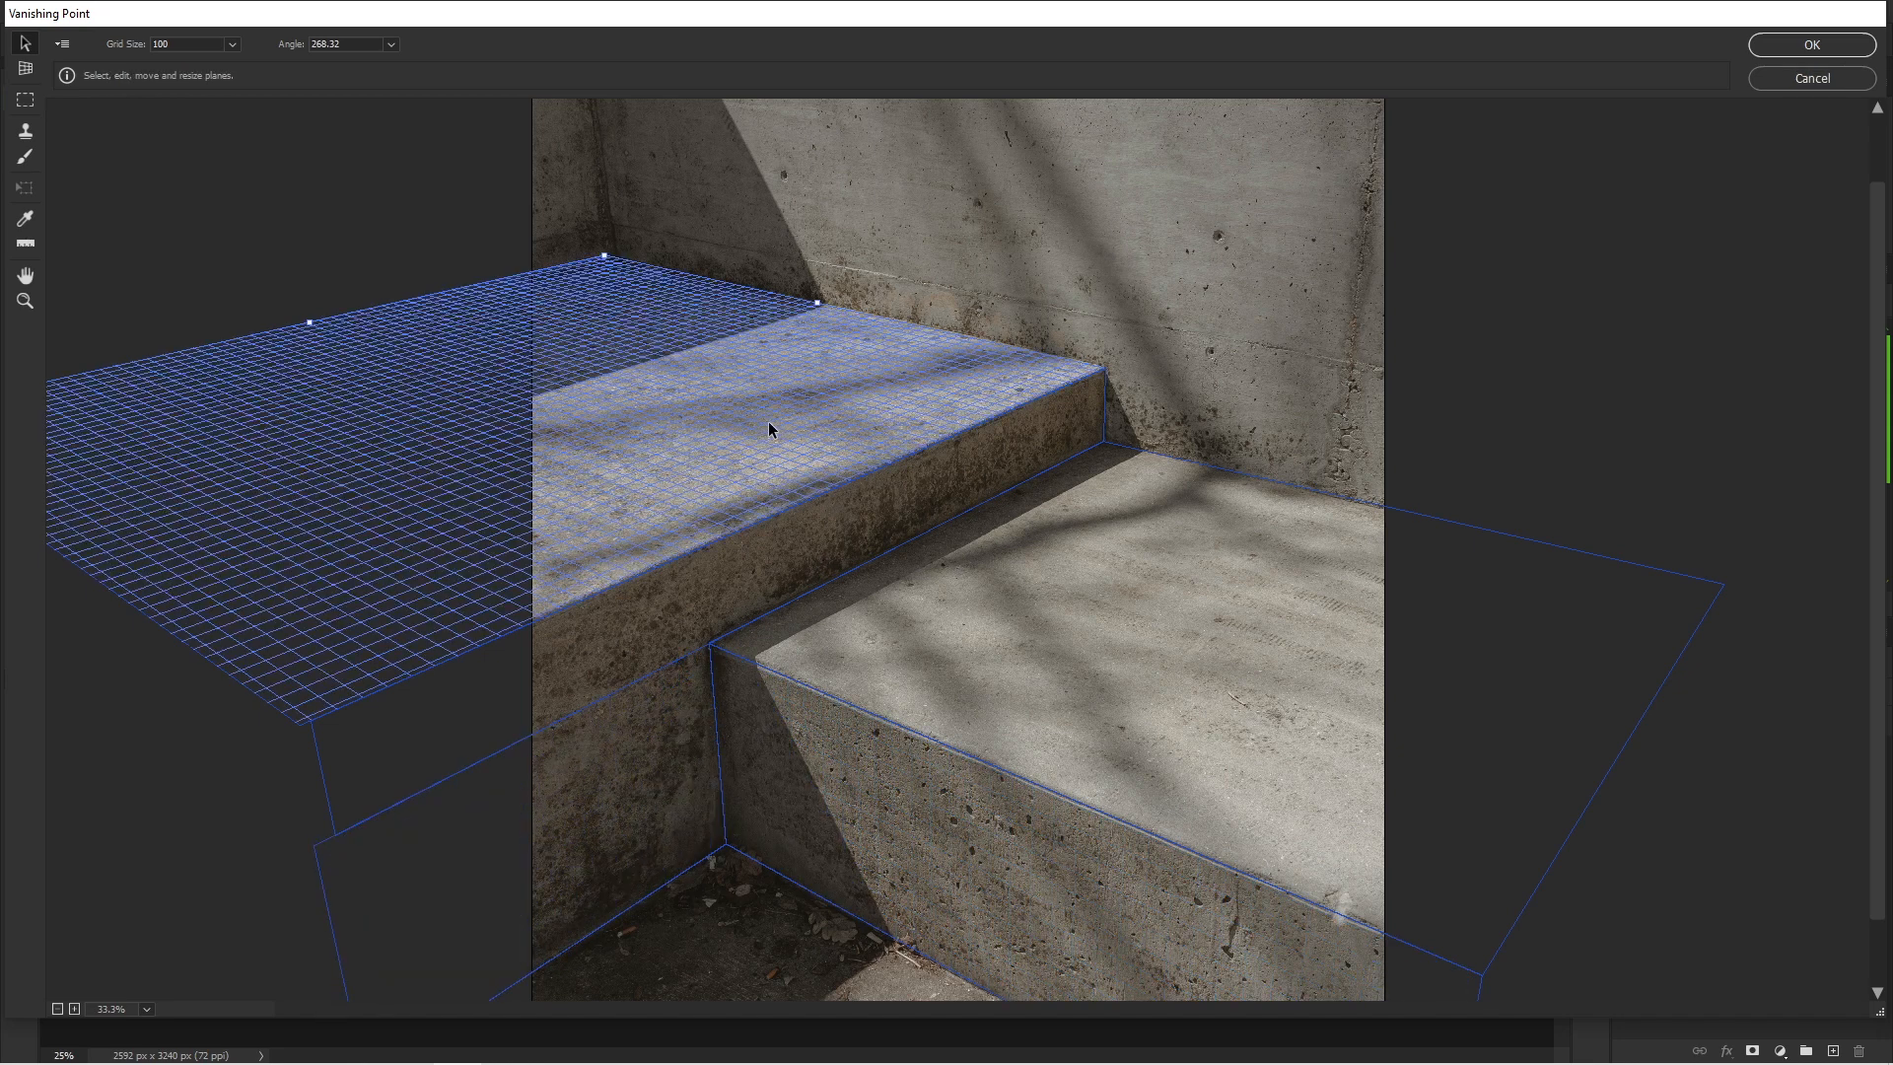
pyautogui.press('ctrl')
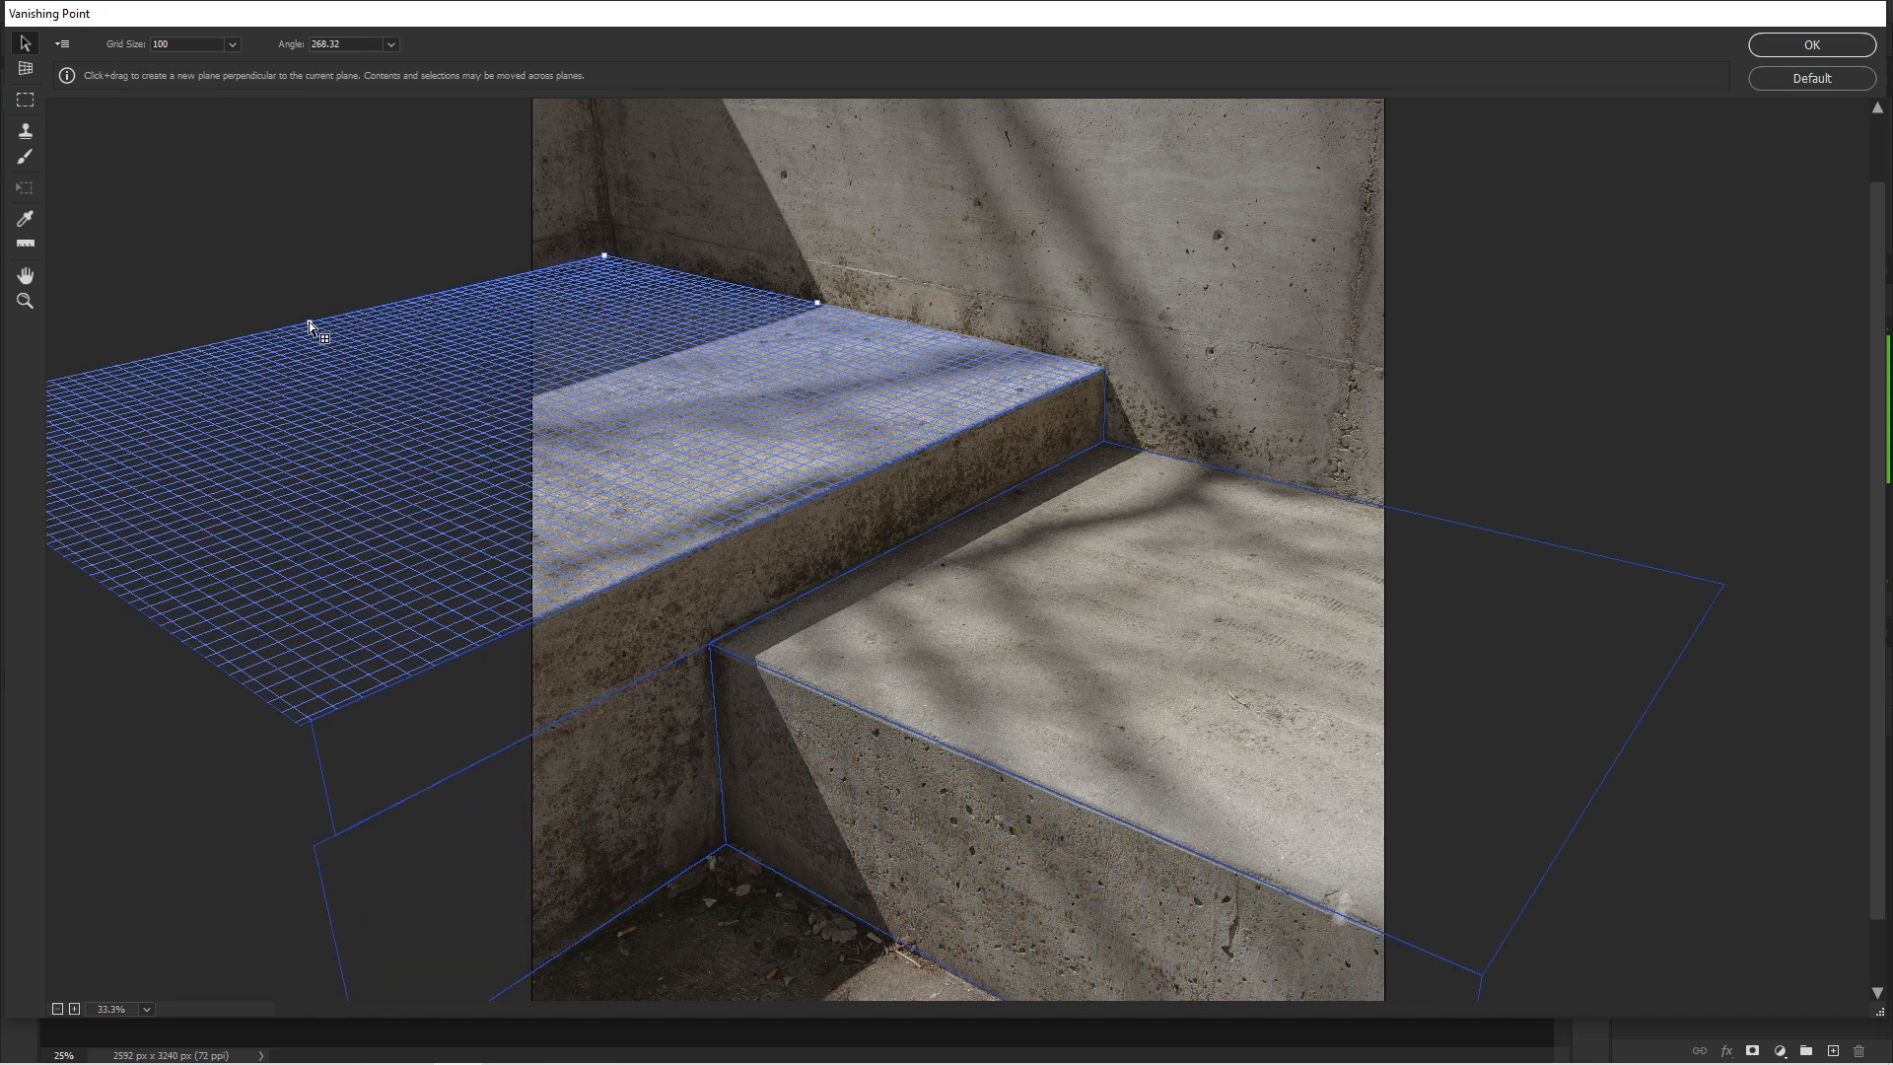
pyautogui.moveTo(310, 240); pyautogui.dragTo(297, 49)
pyautogui.hotkey('ctrl', '-')
pyautogui.moveTo(439, 189); pyautogui.dragTo(435, 144)
# Tear off a perpendicular plane from the upper step's back edge up the back wall past the photo's top.
pyautogui.click(878, 400)
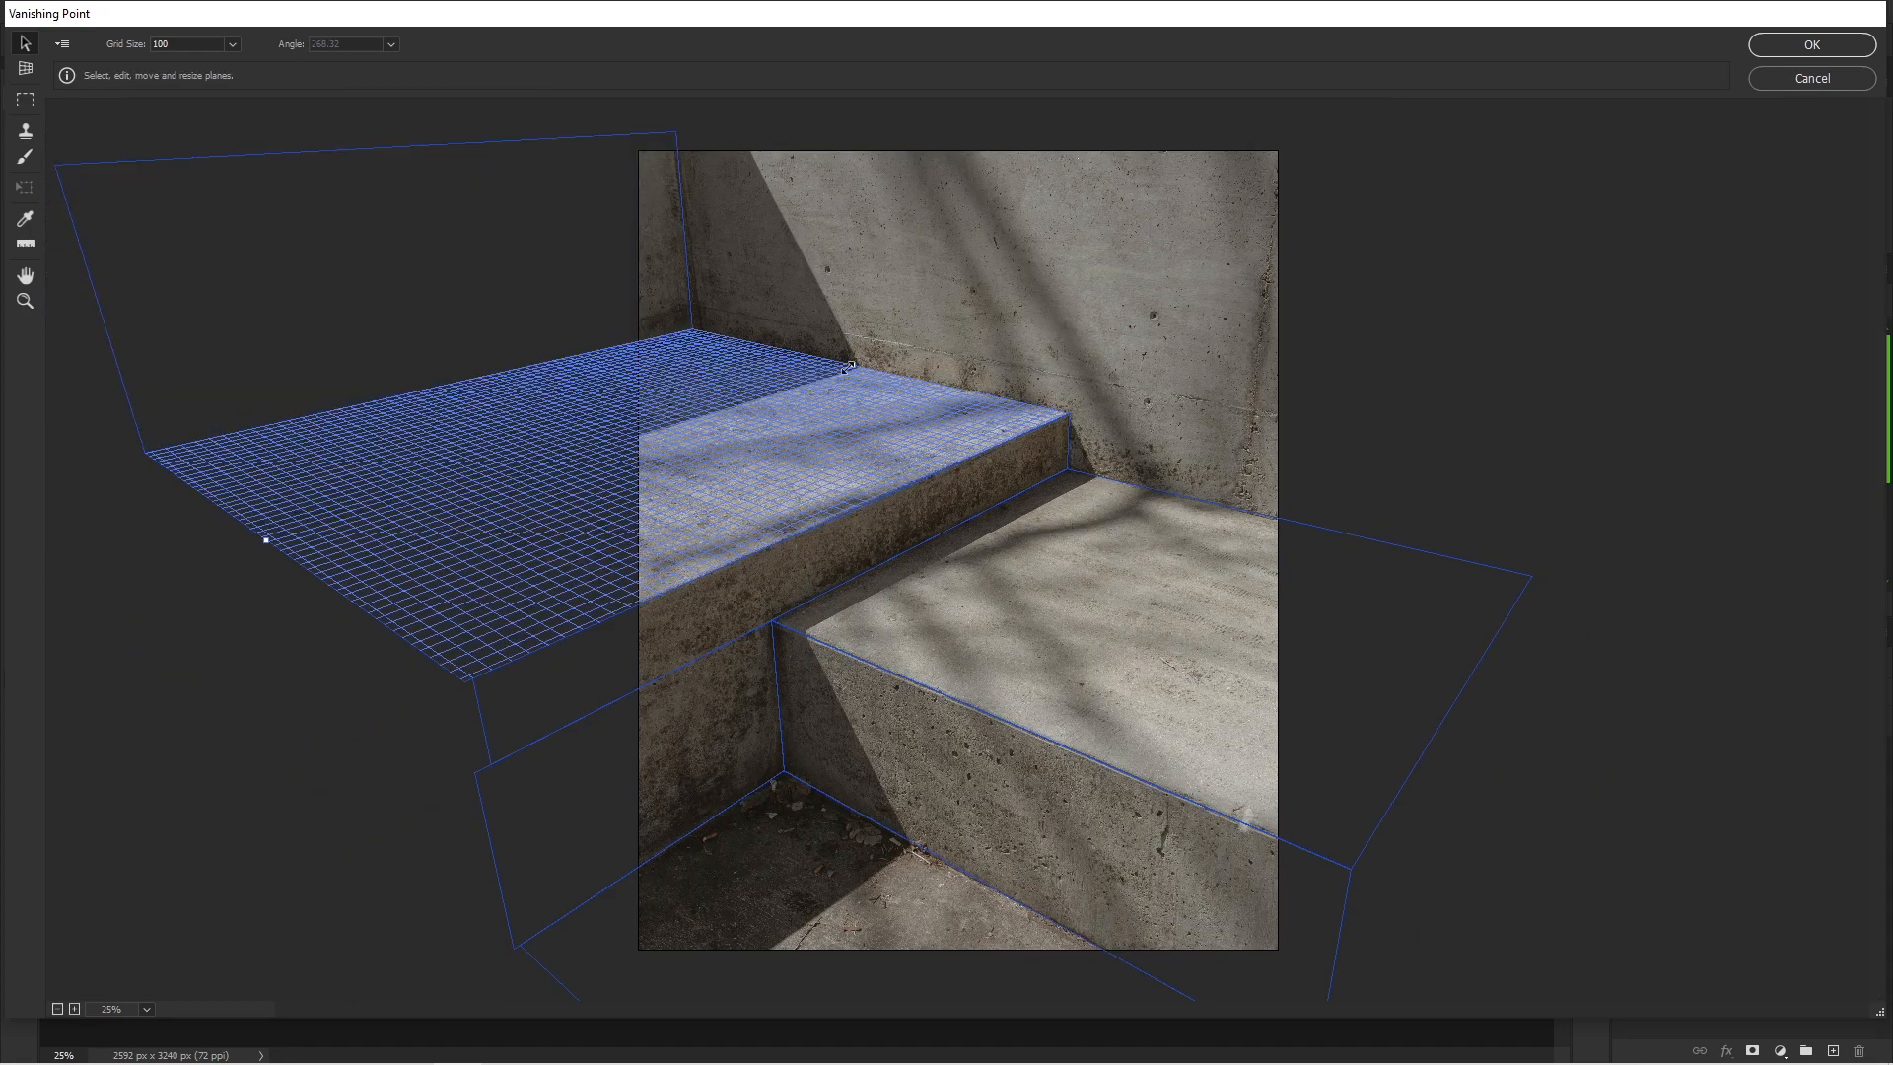
pyautogui.press('ctrl')
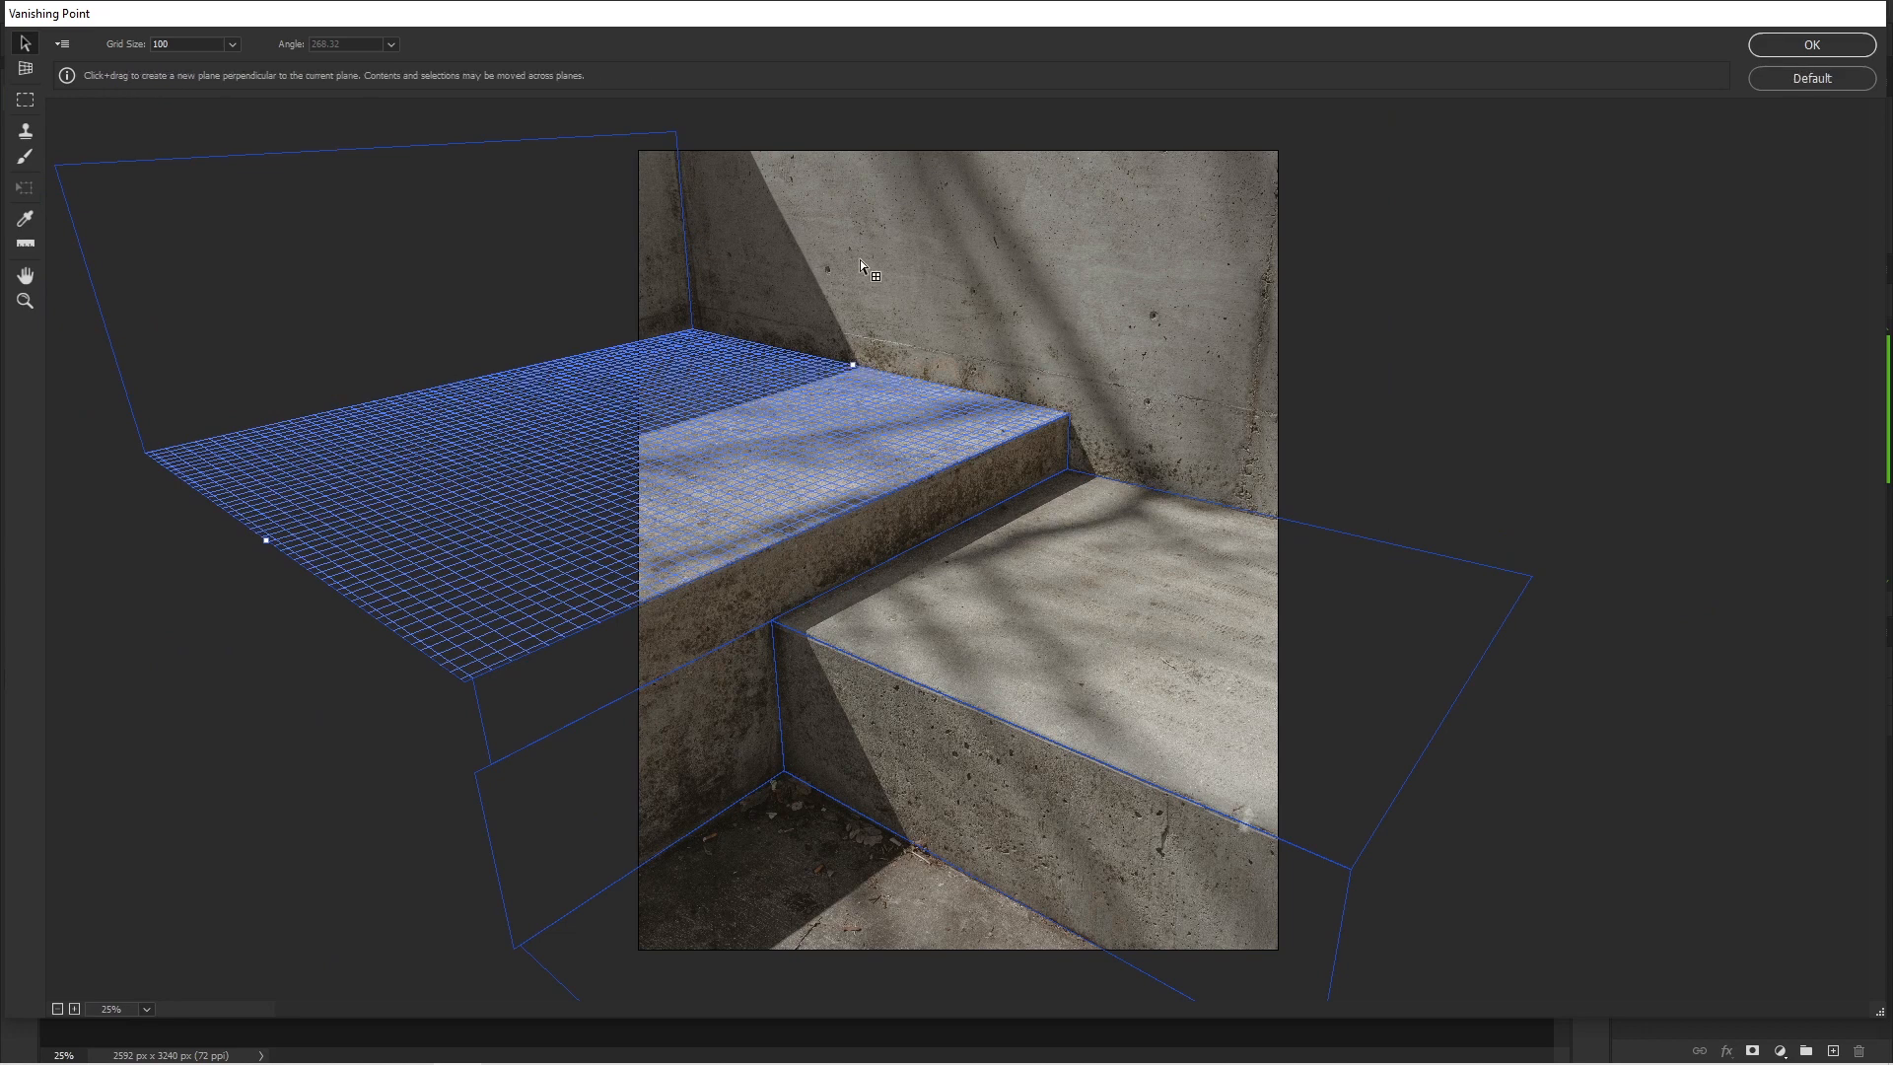
pyautogui.moveTo(860, 261); pyautogui.dragTo(848, 120)
# Tear off a perpendicular plane from the lower step's back edge up the right part of the back wall.
pyautogui.click(1211, 518)
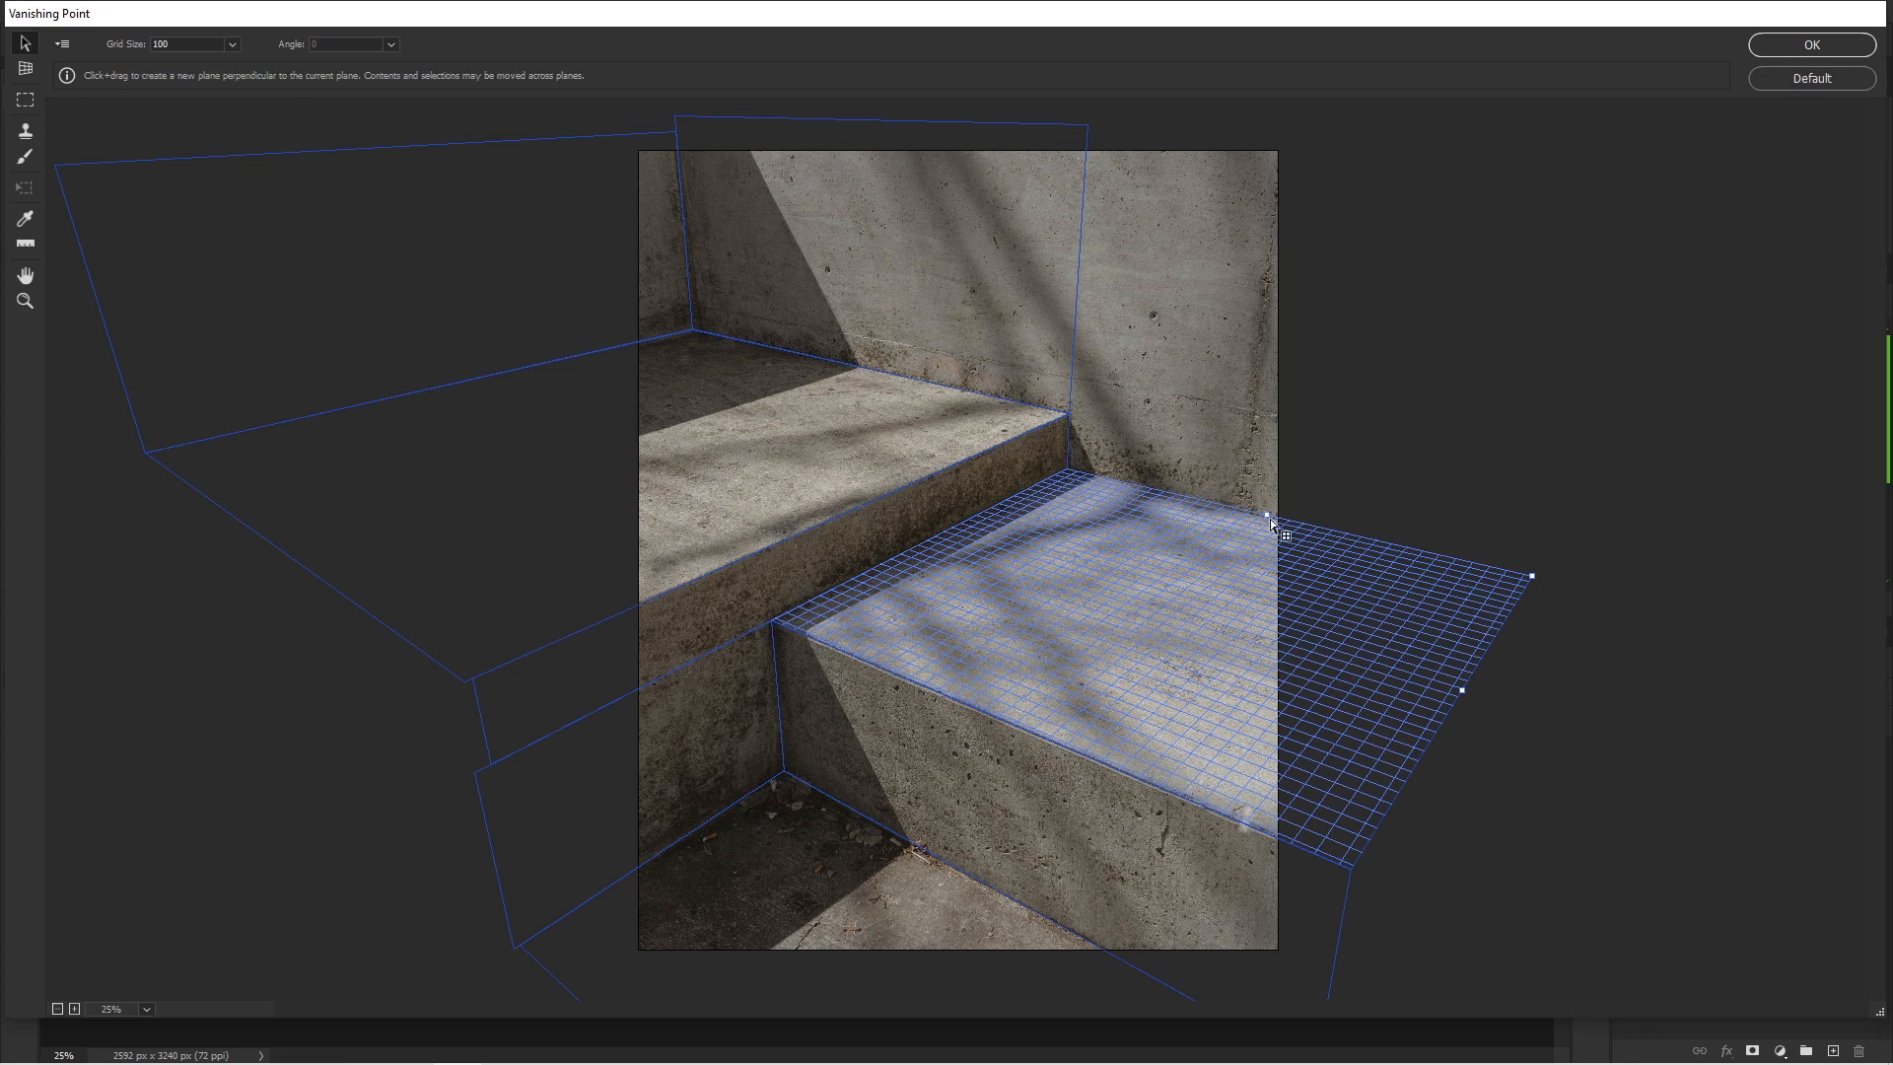
pyautogui.moveTo(1284, 241); pyautogui.dragTo(1288, 116)
pyautogui.click(1727, 360)
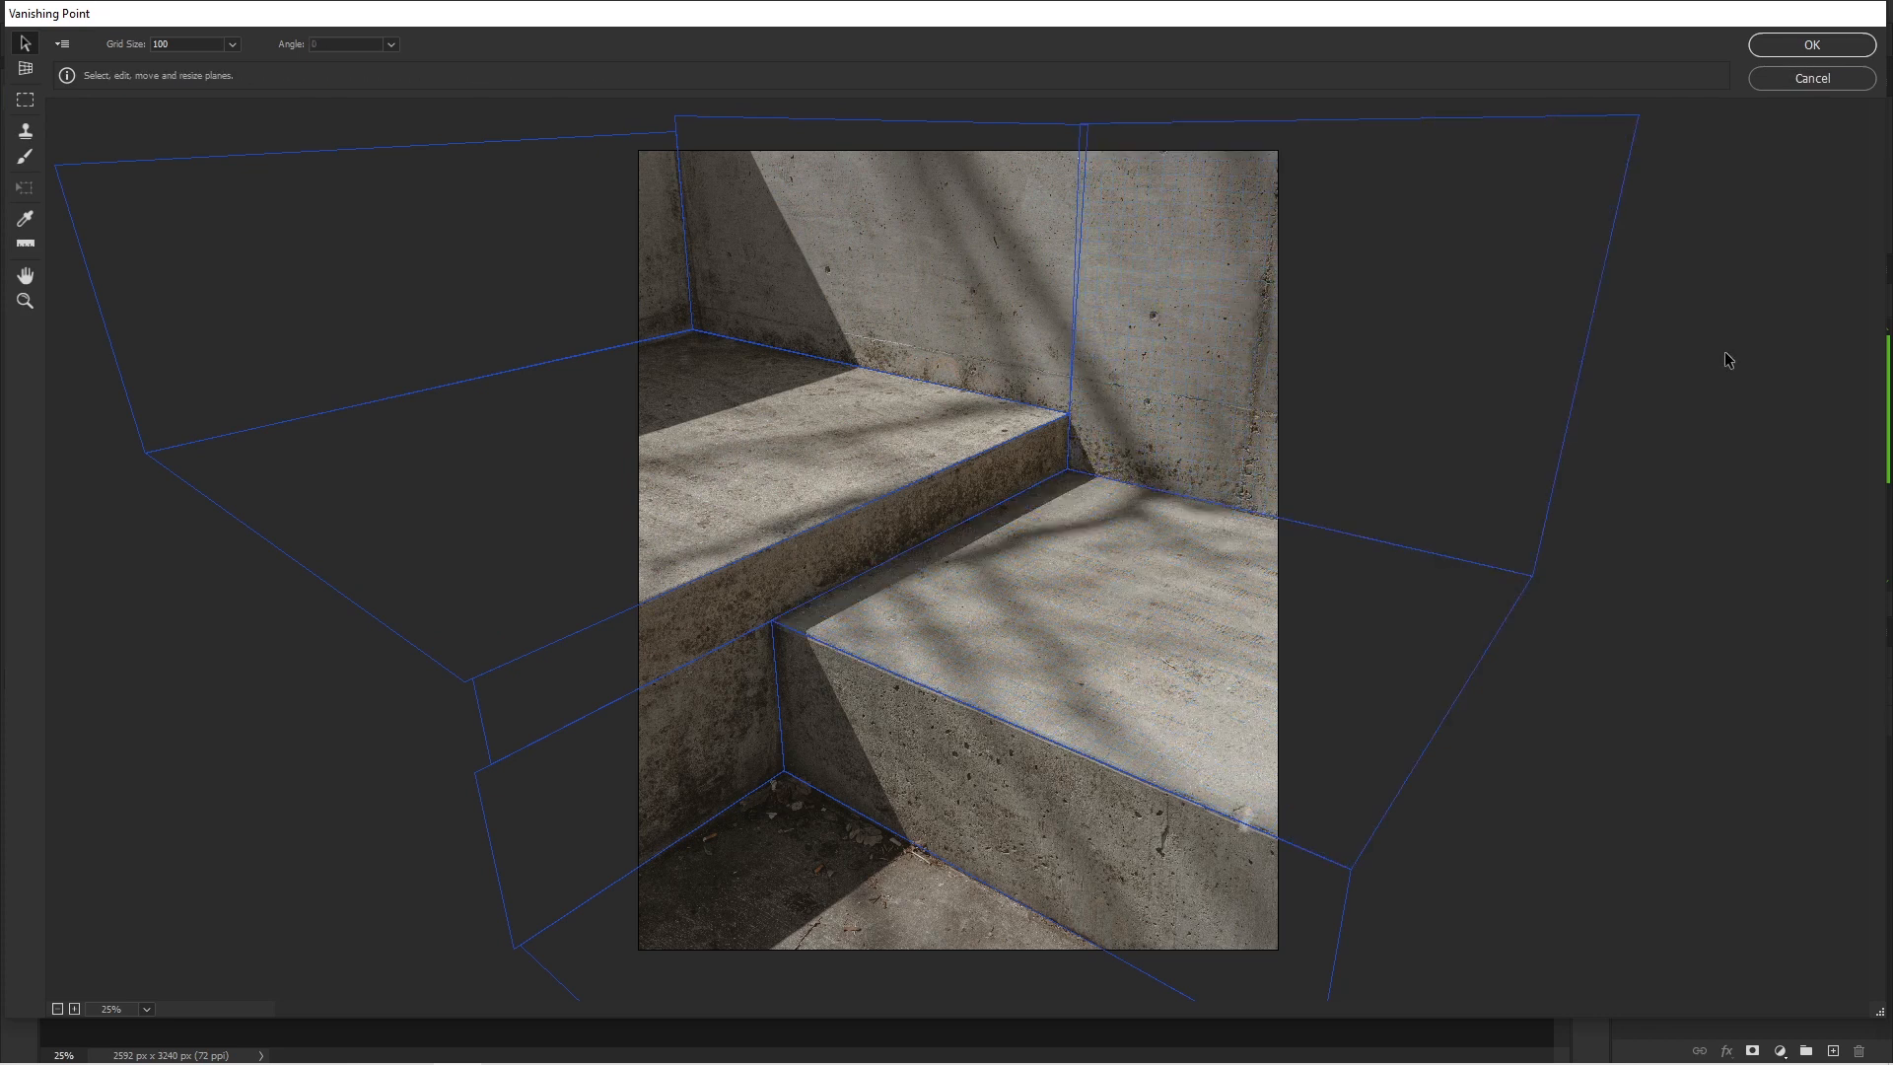
# Select all nine perspective planes covering the walls, step tops, step faces and lower floor together.
pyautogui.click(643, 357)
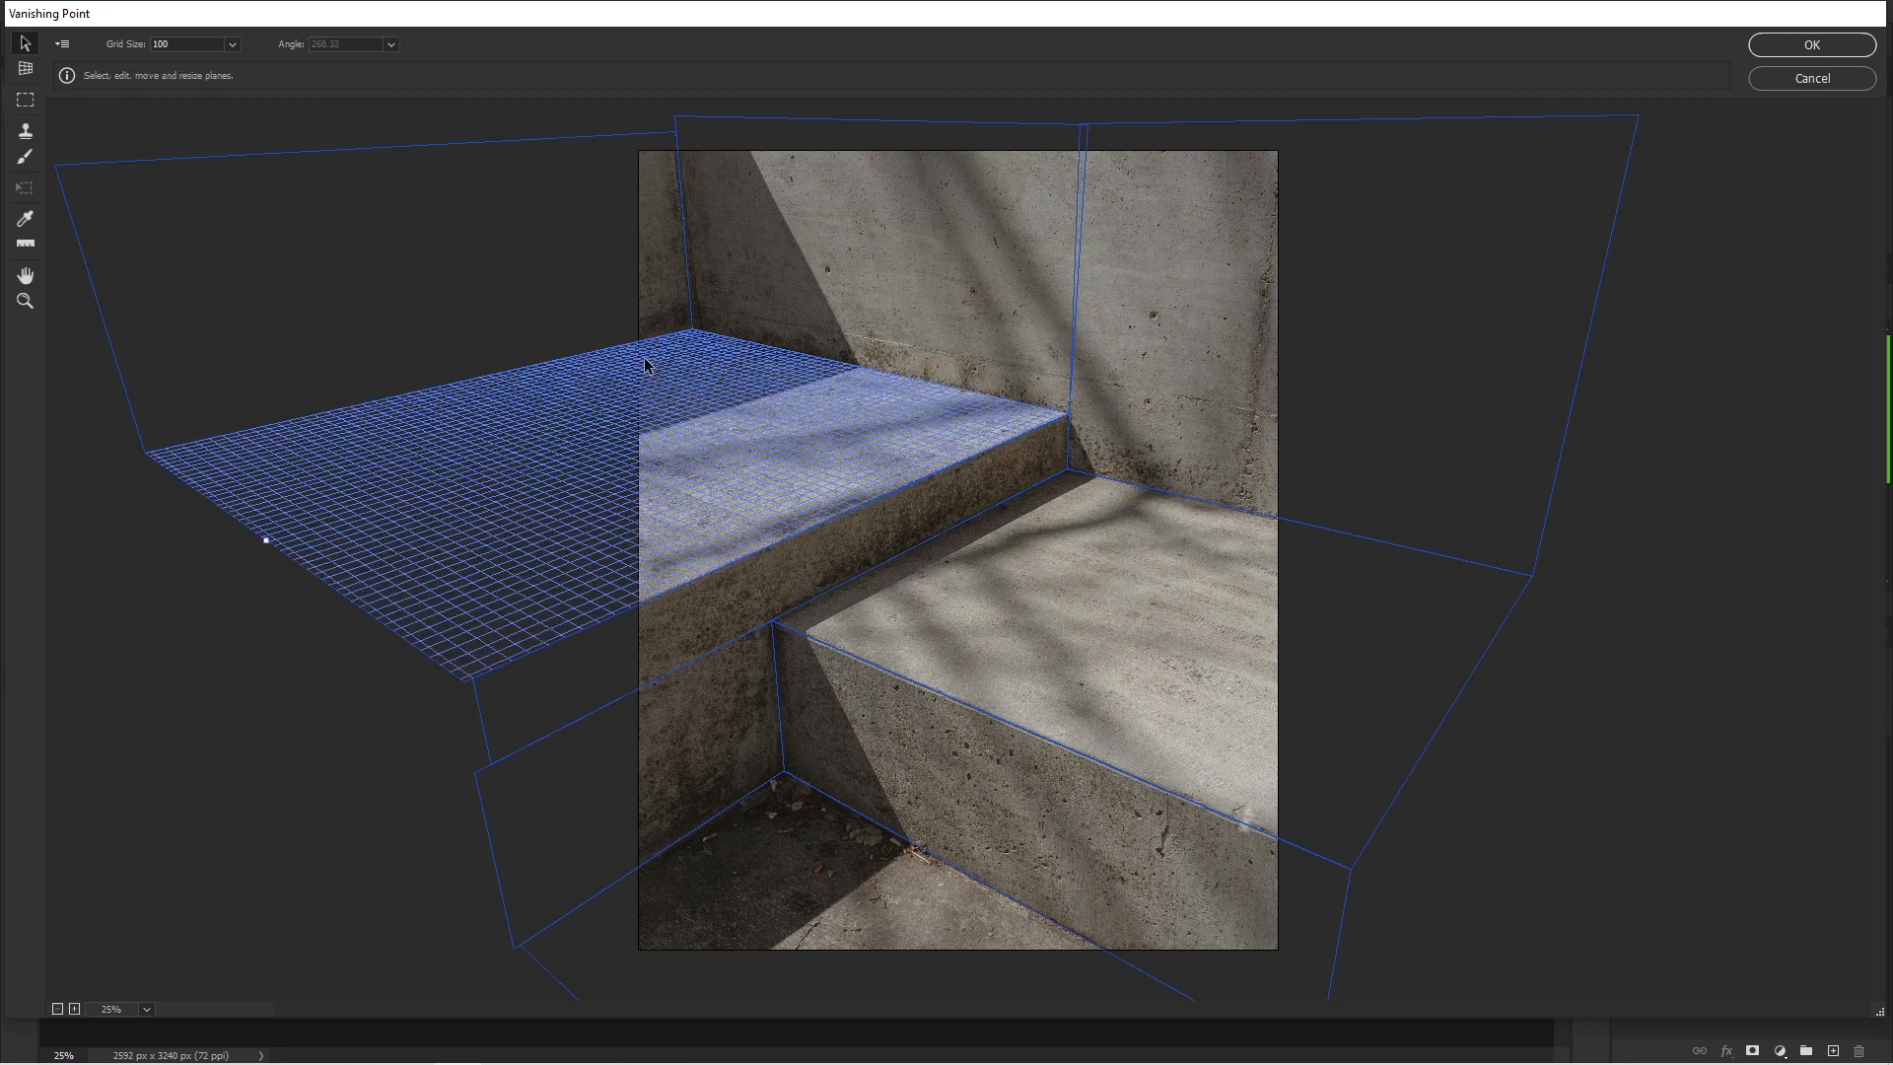
pyautogui.keyDown('shift'); pyautogui.click(583, 317); pyautogui.keyUp('shift')
pyautogui.keyDown('shift'); pyautogui.click(842, 257); pyautogui.keyUp('shift')
pyautogui.keyDown('shift'); pyautogui.click(1175, 308); pyautogui.keyUp('shift')
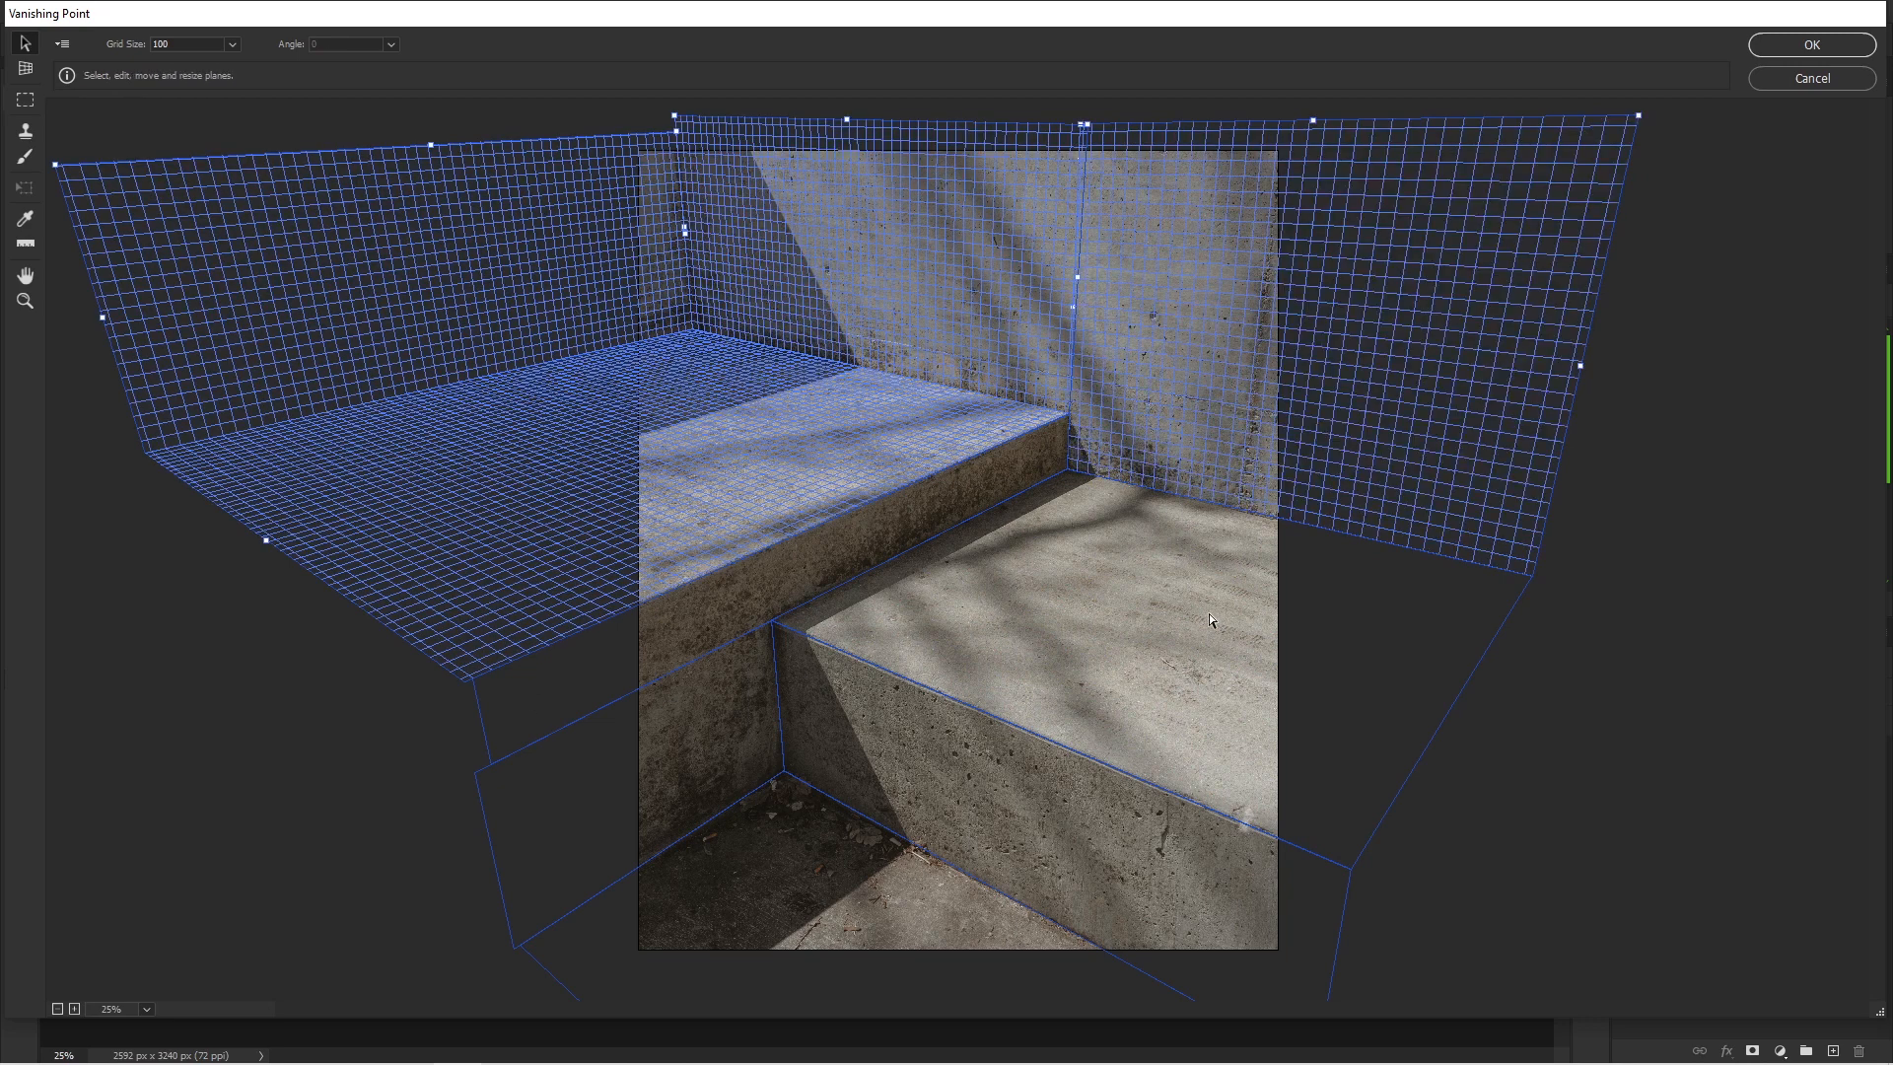
pyautogui.keyDown('shift'); pyautogui.click(1209, 614); pyautogui.keyUp('shift')
pyautogui.keyDown('shift'); pyautogui.click(861, 833); pyautogui.keyUp('shift')
pyautogui.keyDown('shift'); pyautogui.click(760, 753); pyautogui.keyUp('shift')
pyautogui.keyDown('shift'); pyautogui.click(860, 747); pyautogui.keyUp('shift')
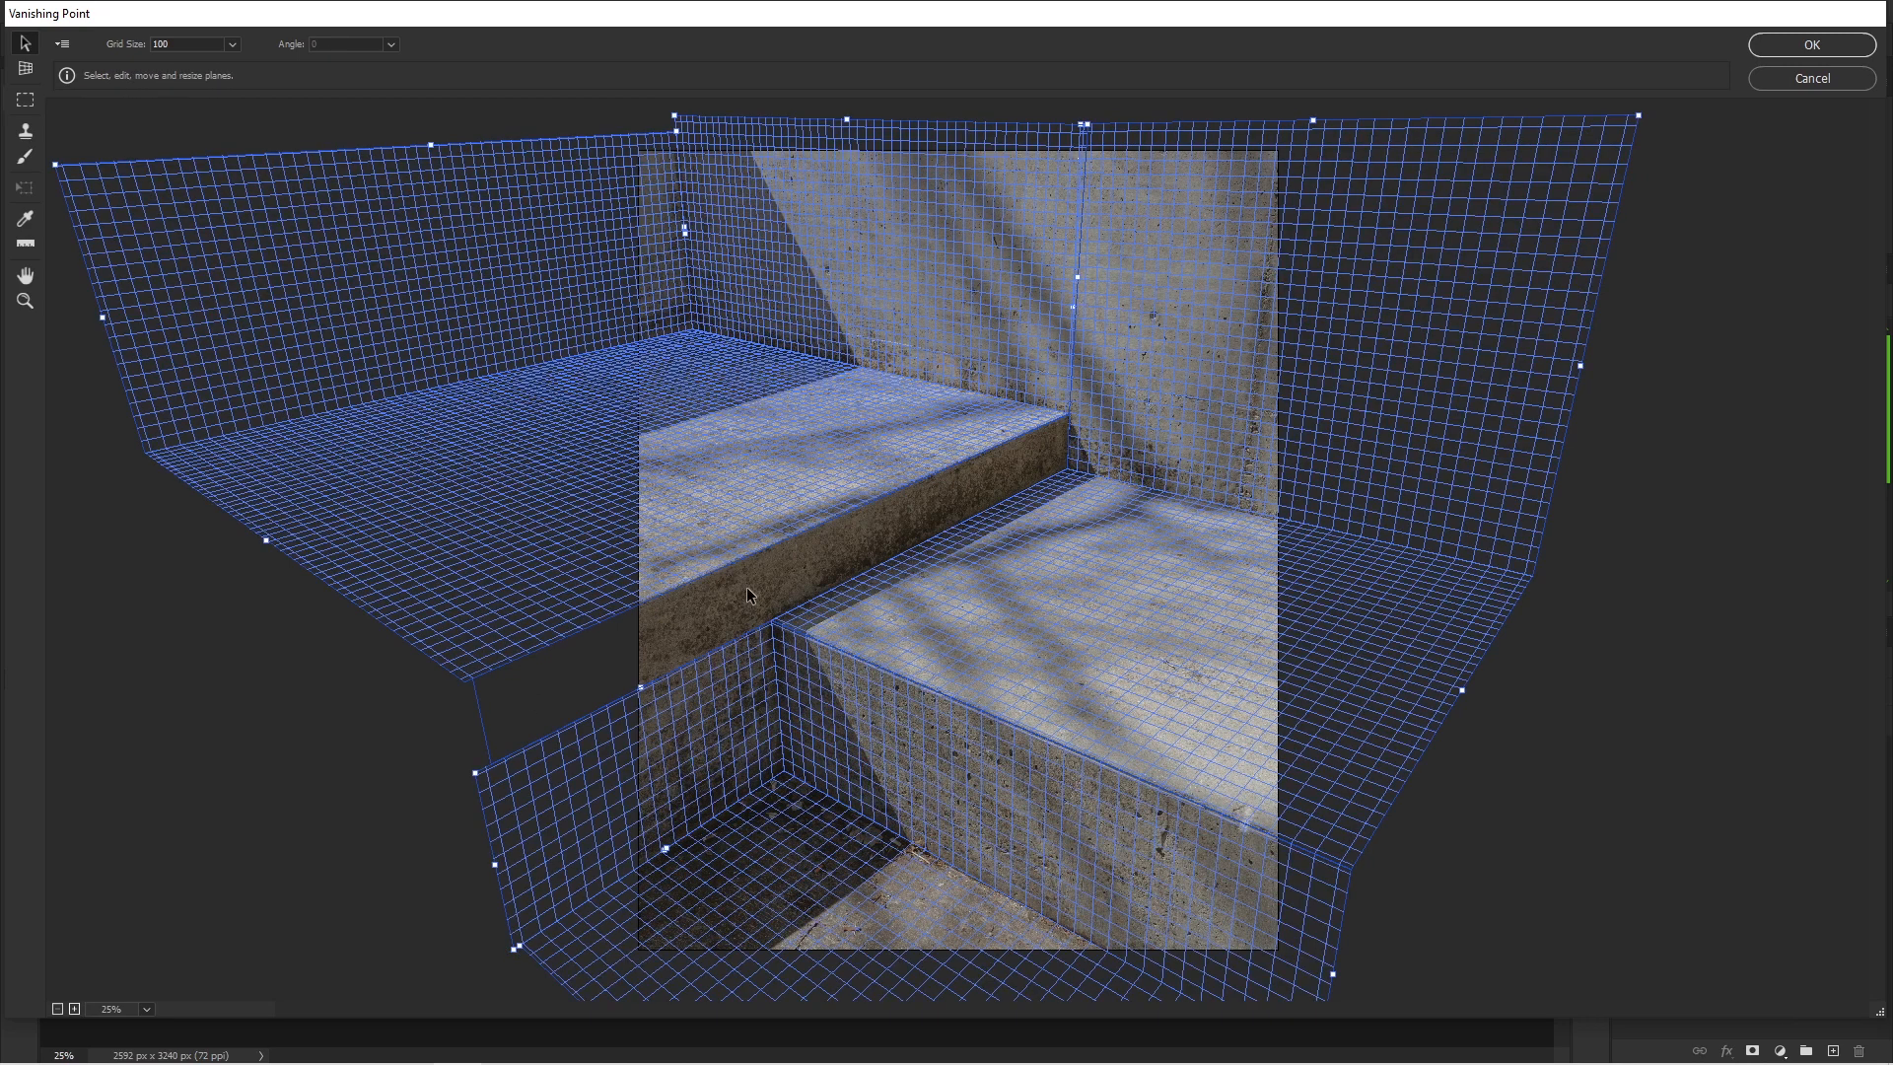
pyautogui.keyDown('shift'); pyautogui.click(749, 592); pyautogui.keyUp('shift')
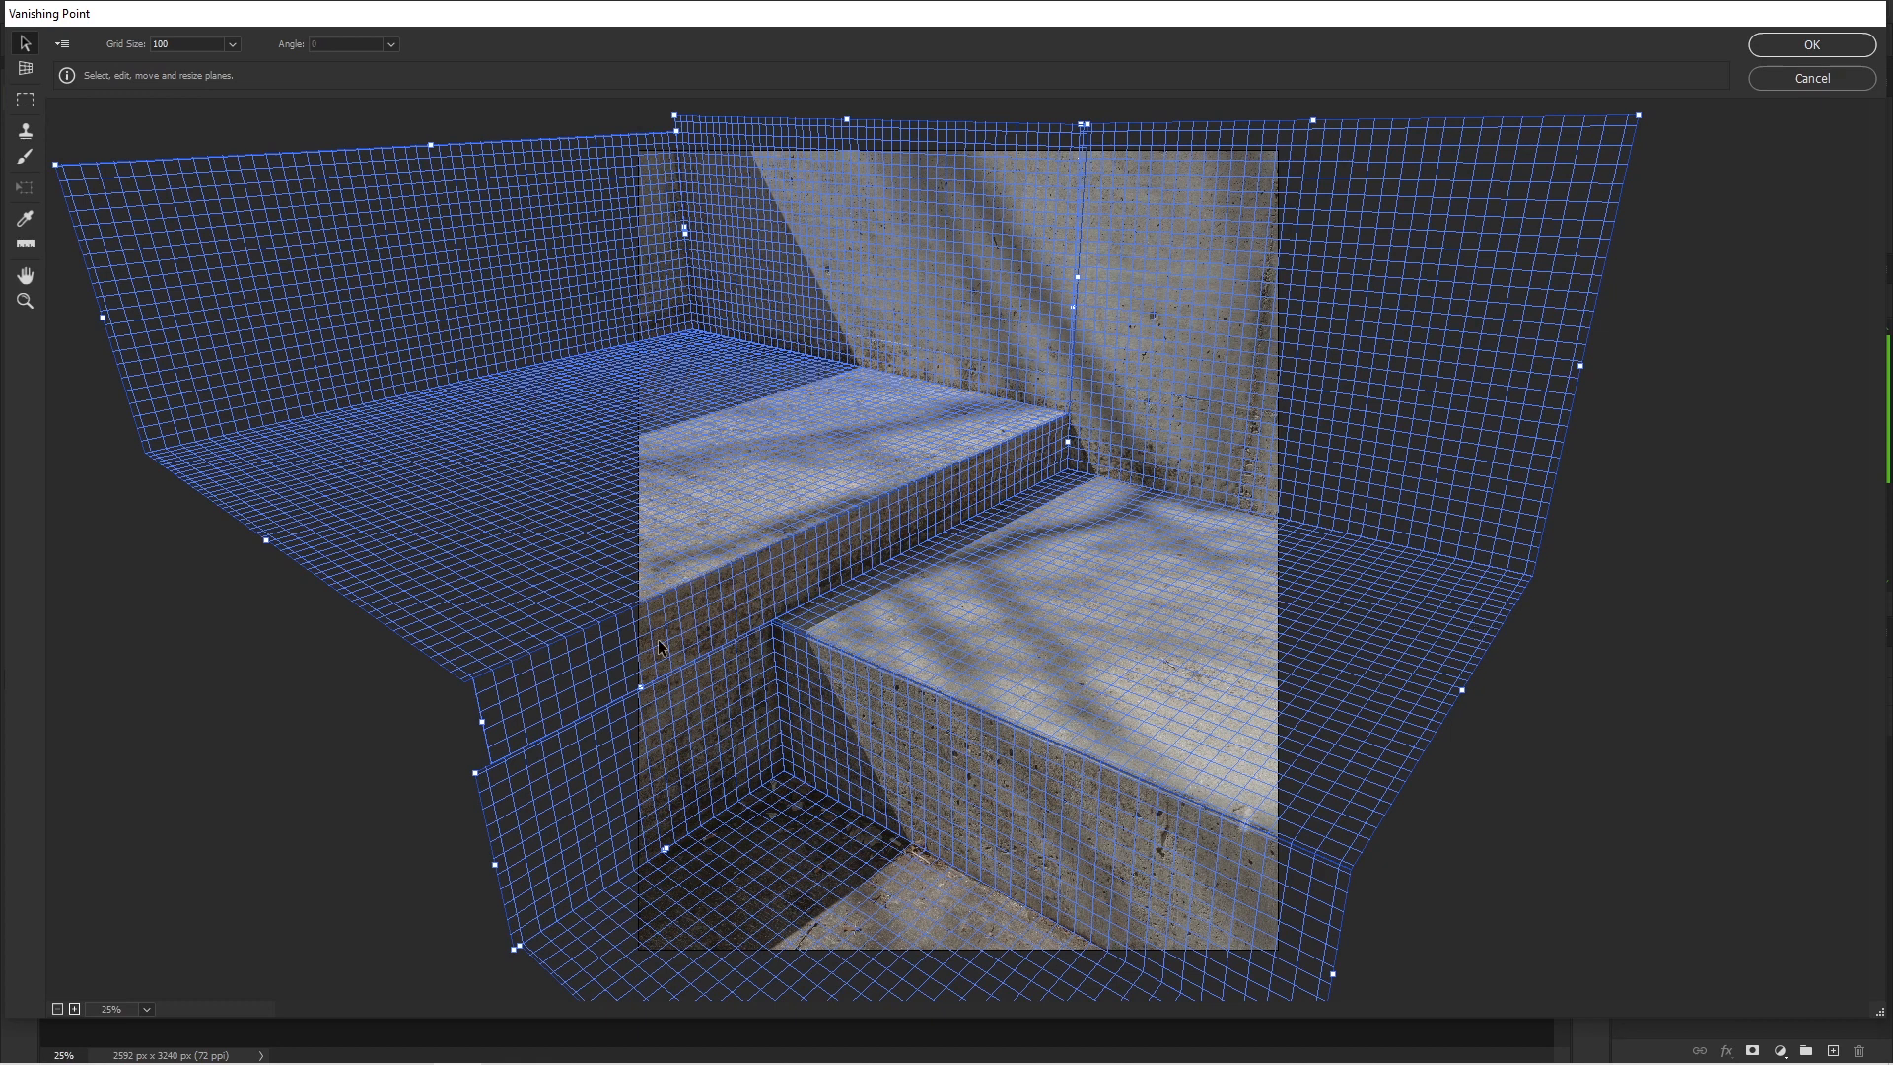
# Return the planes to the document as a 3D layer with pixel units, and switch to the 3D workspace.
pyautogui.click(63, 45)
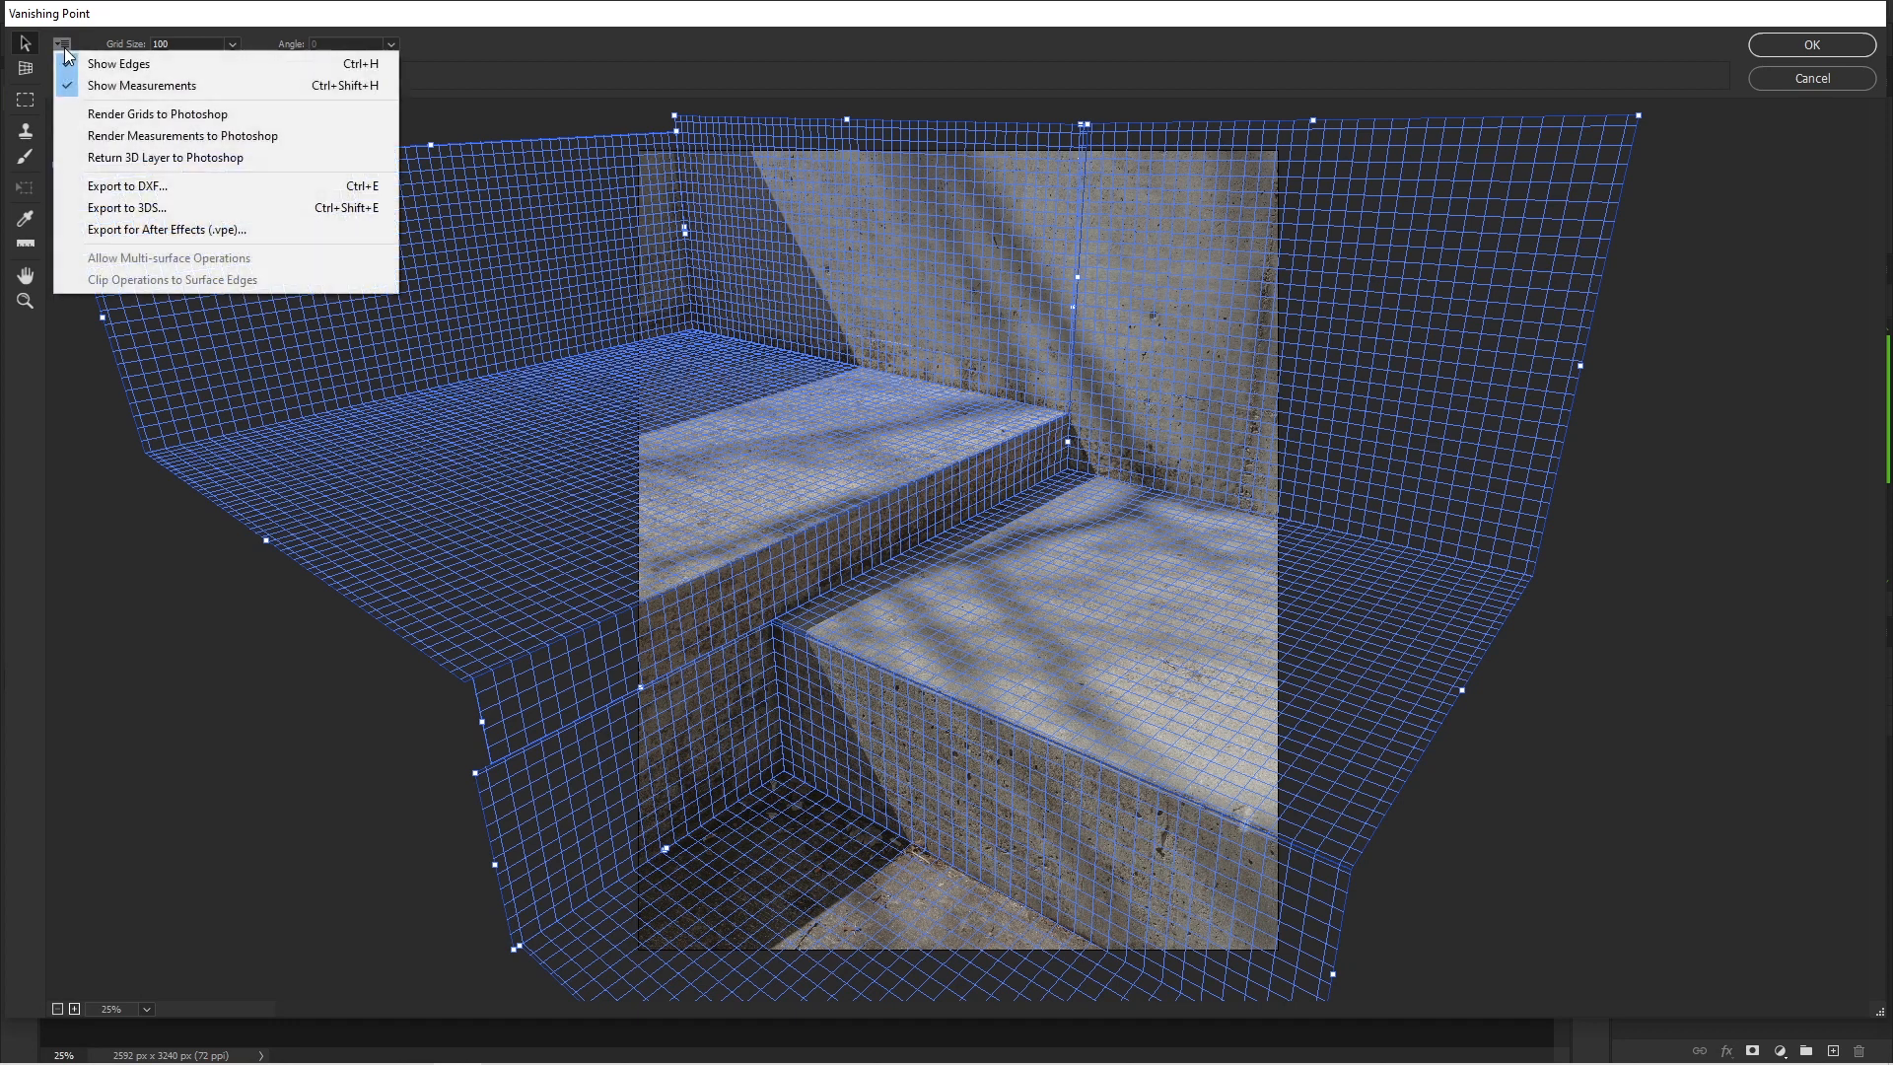
pyautogui.click(114, 158)
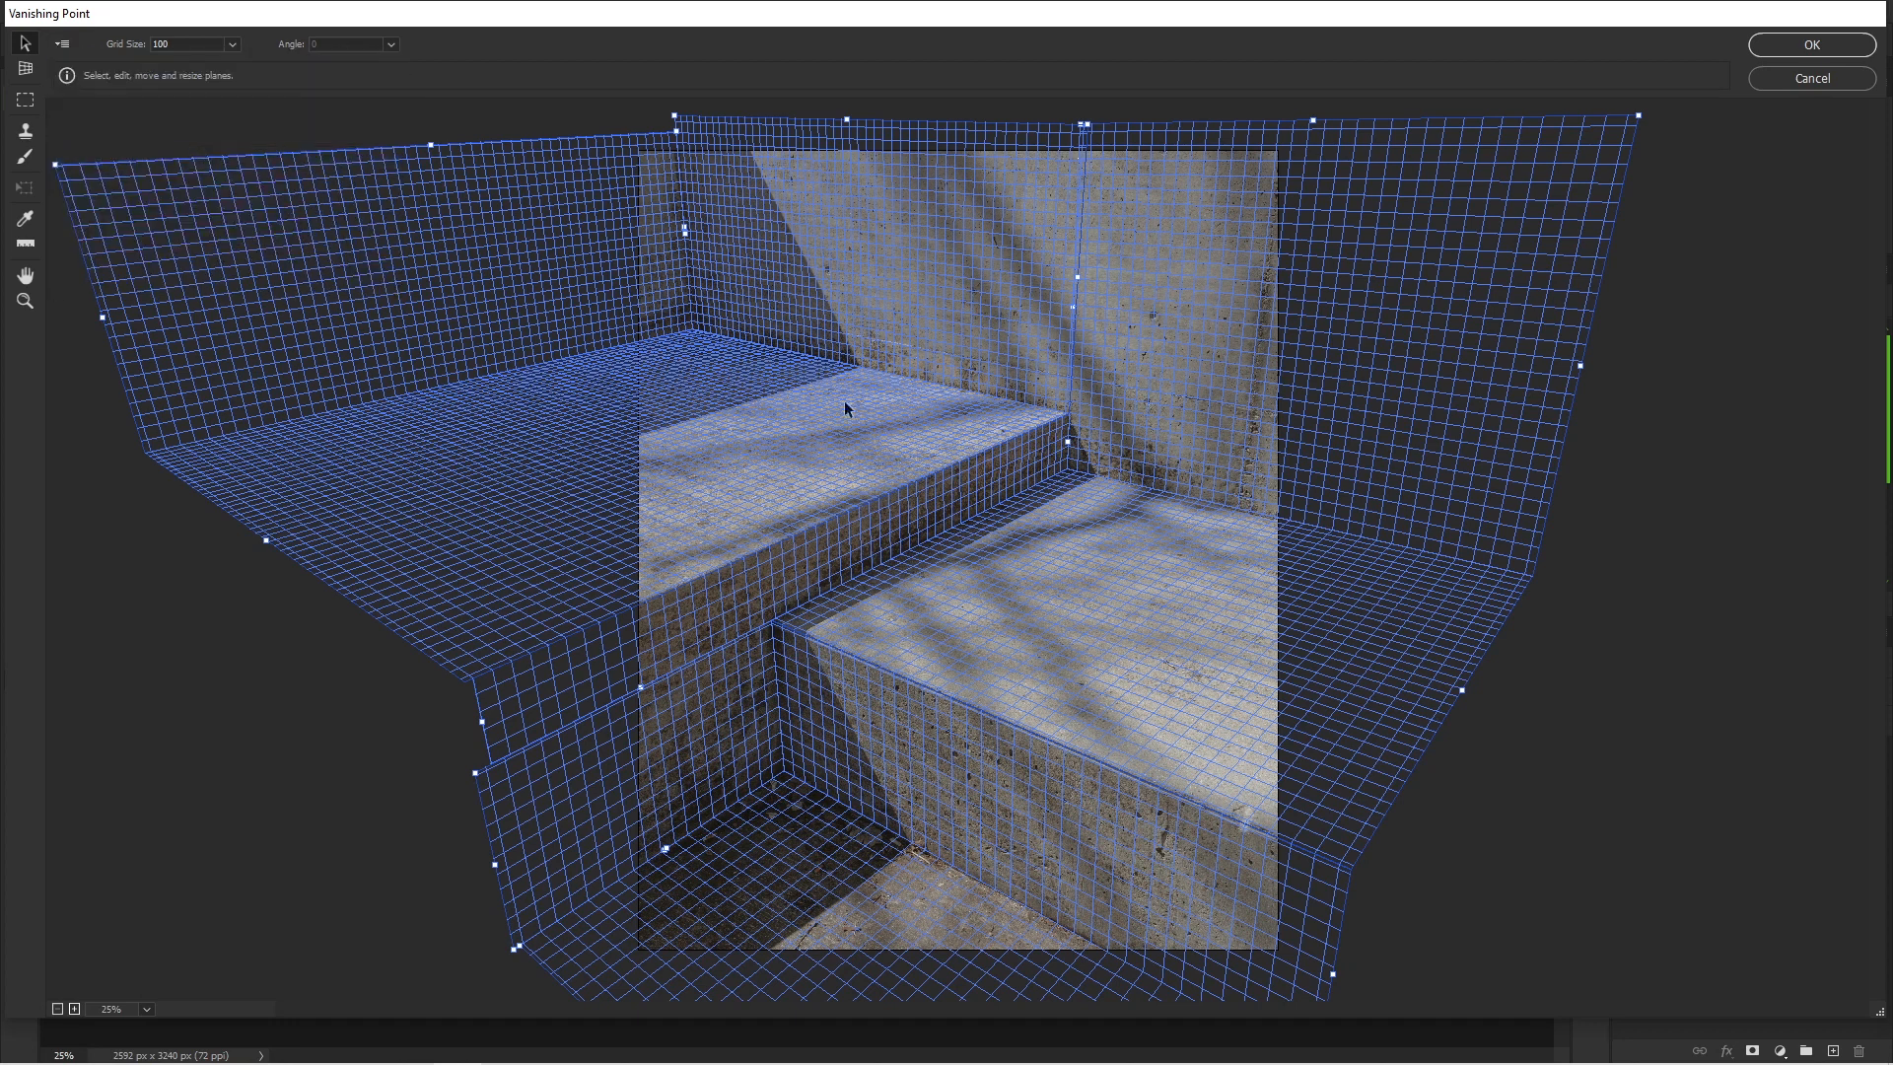
pyautogui.click(1836, 47)
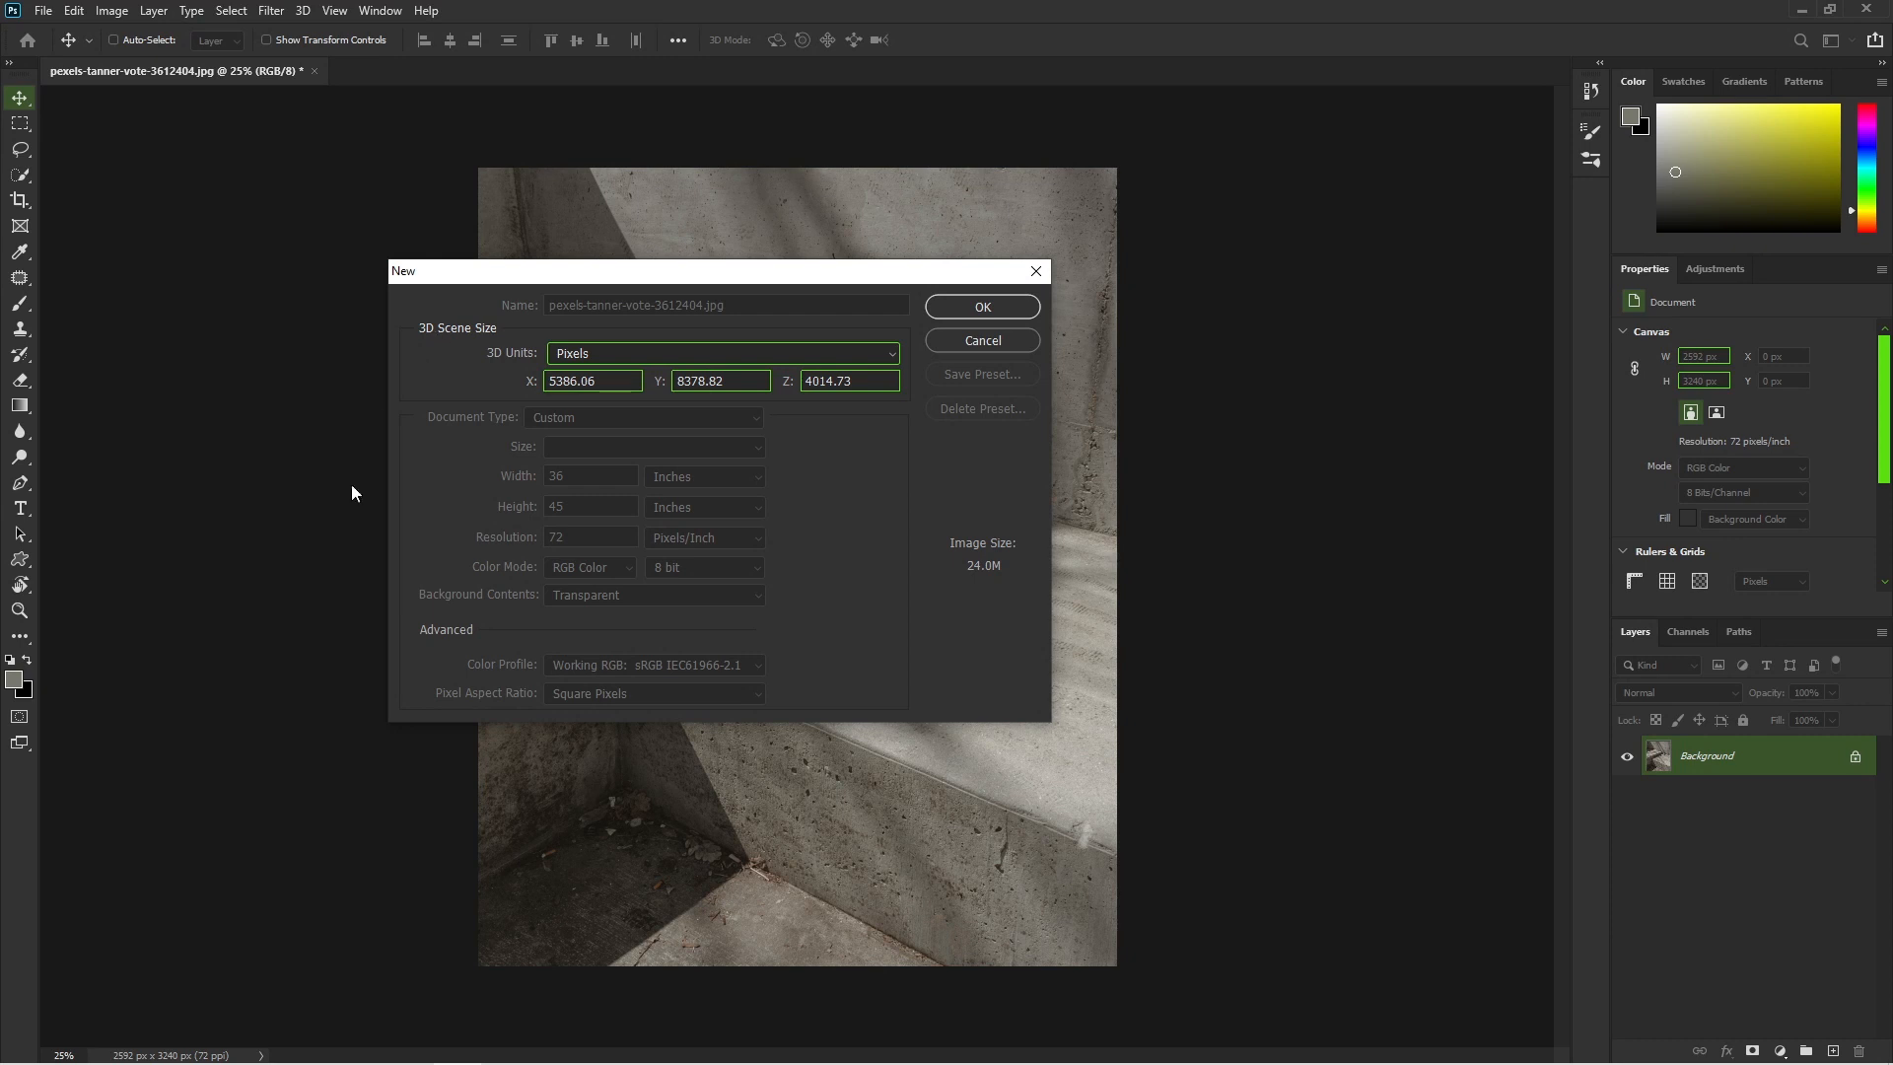
pyautogui.click(982, 308)
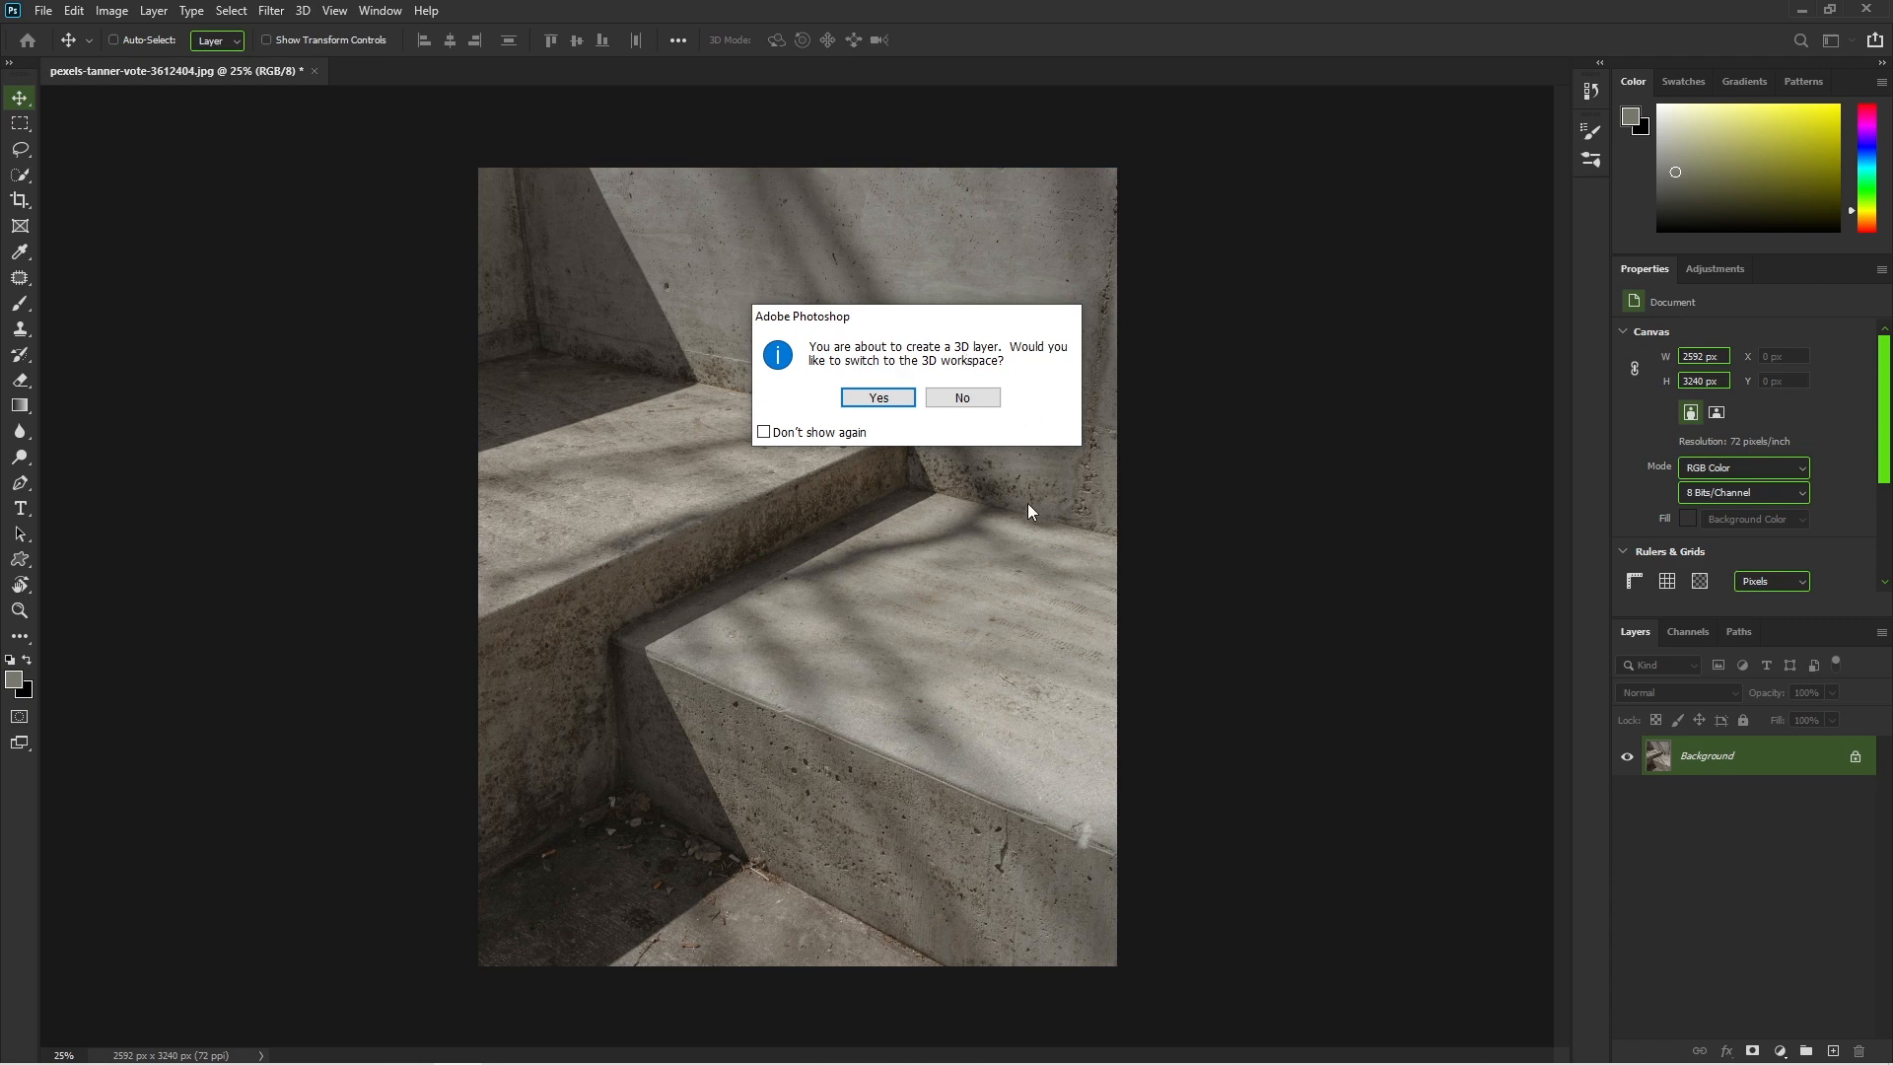
pyautogui.click(889, 397)
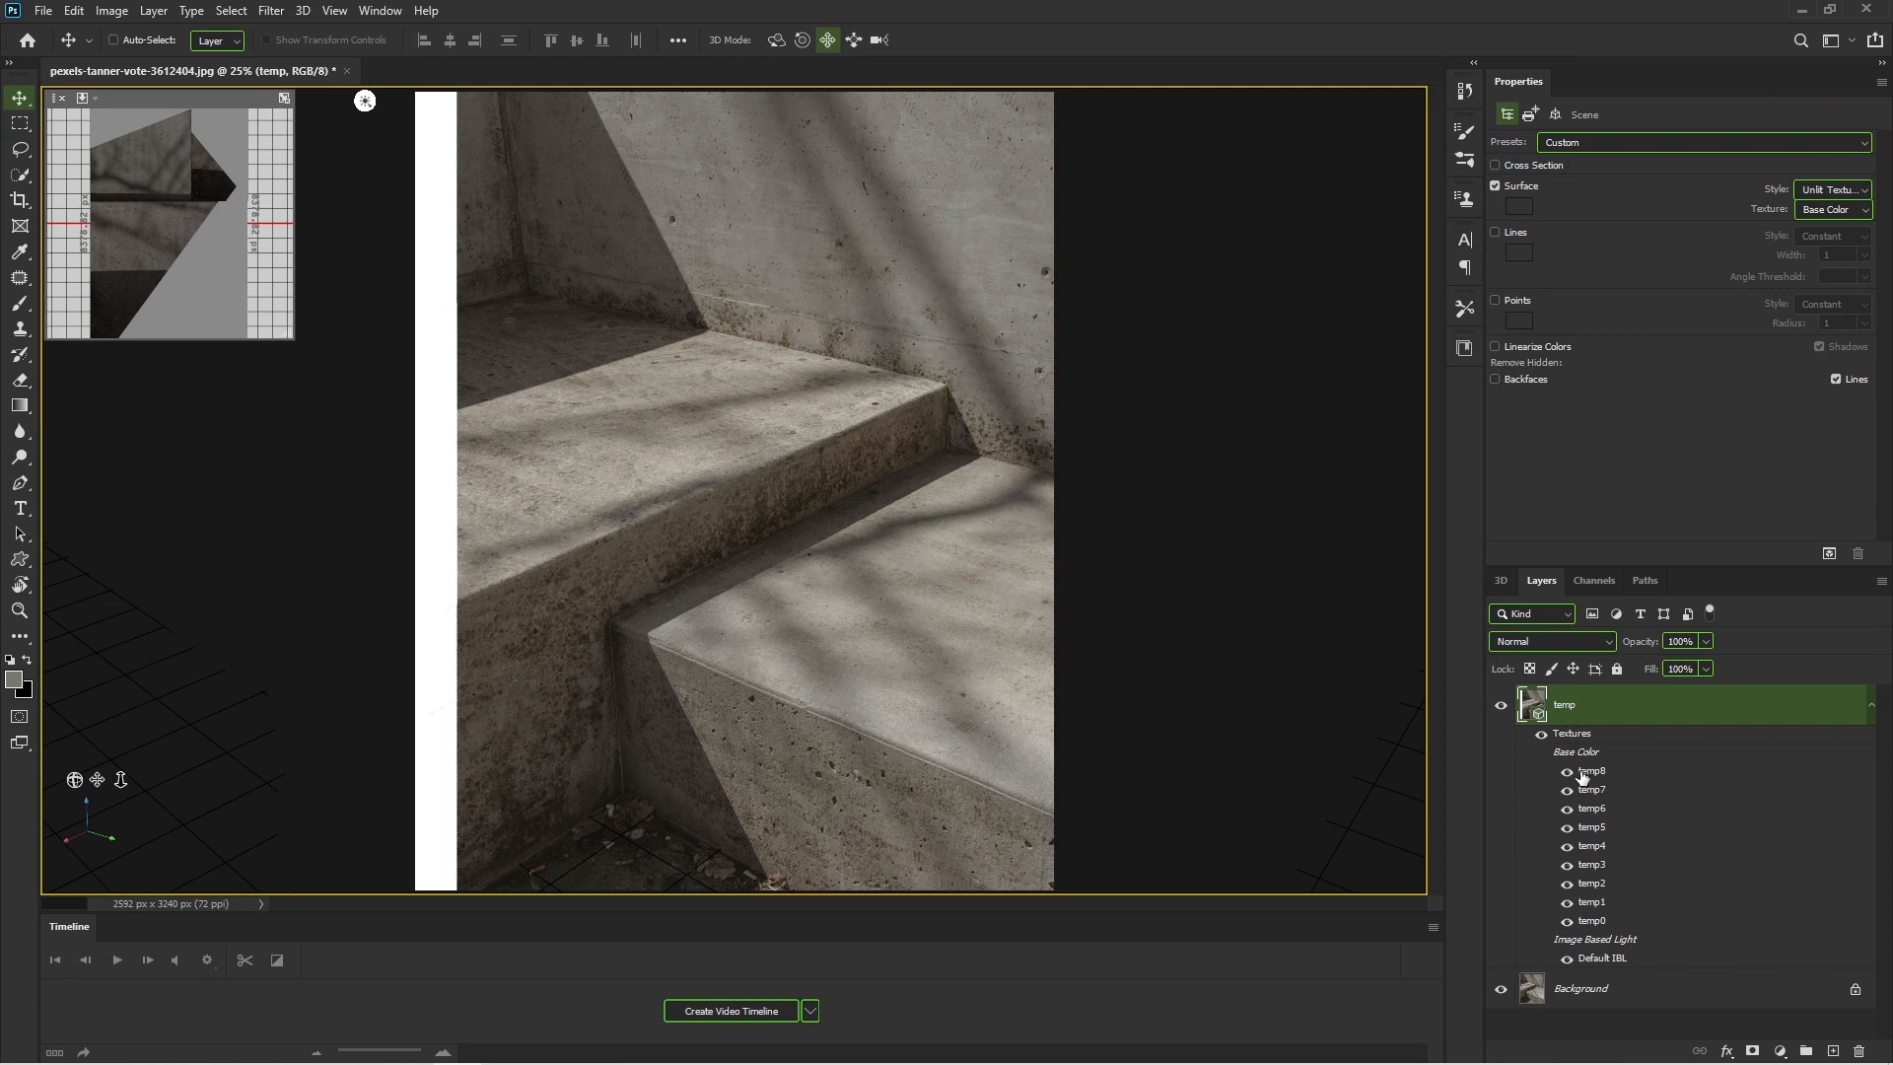
# Collapse the temp layer's texture list and select the 3D scene's Current View camera.
pyautogui.click(1871, 706)
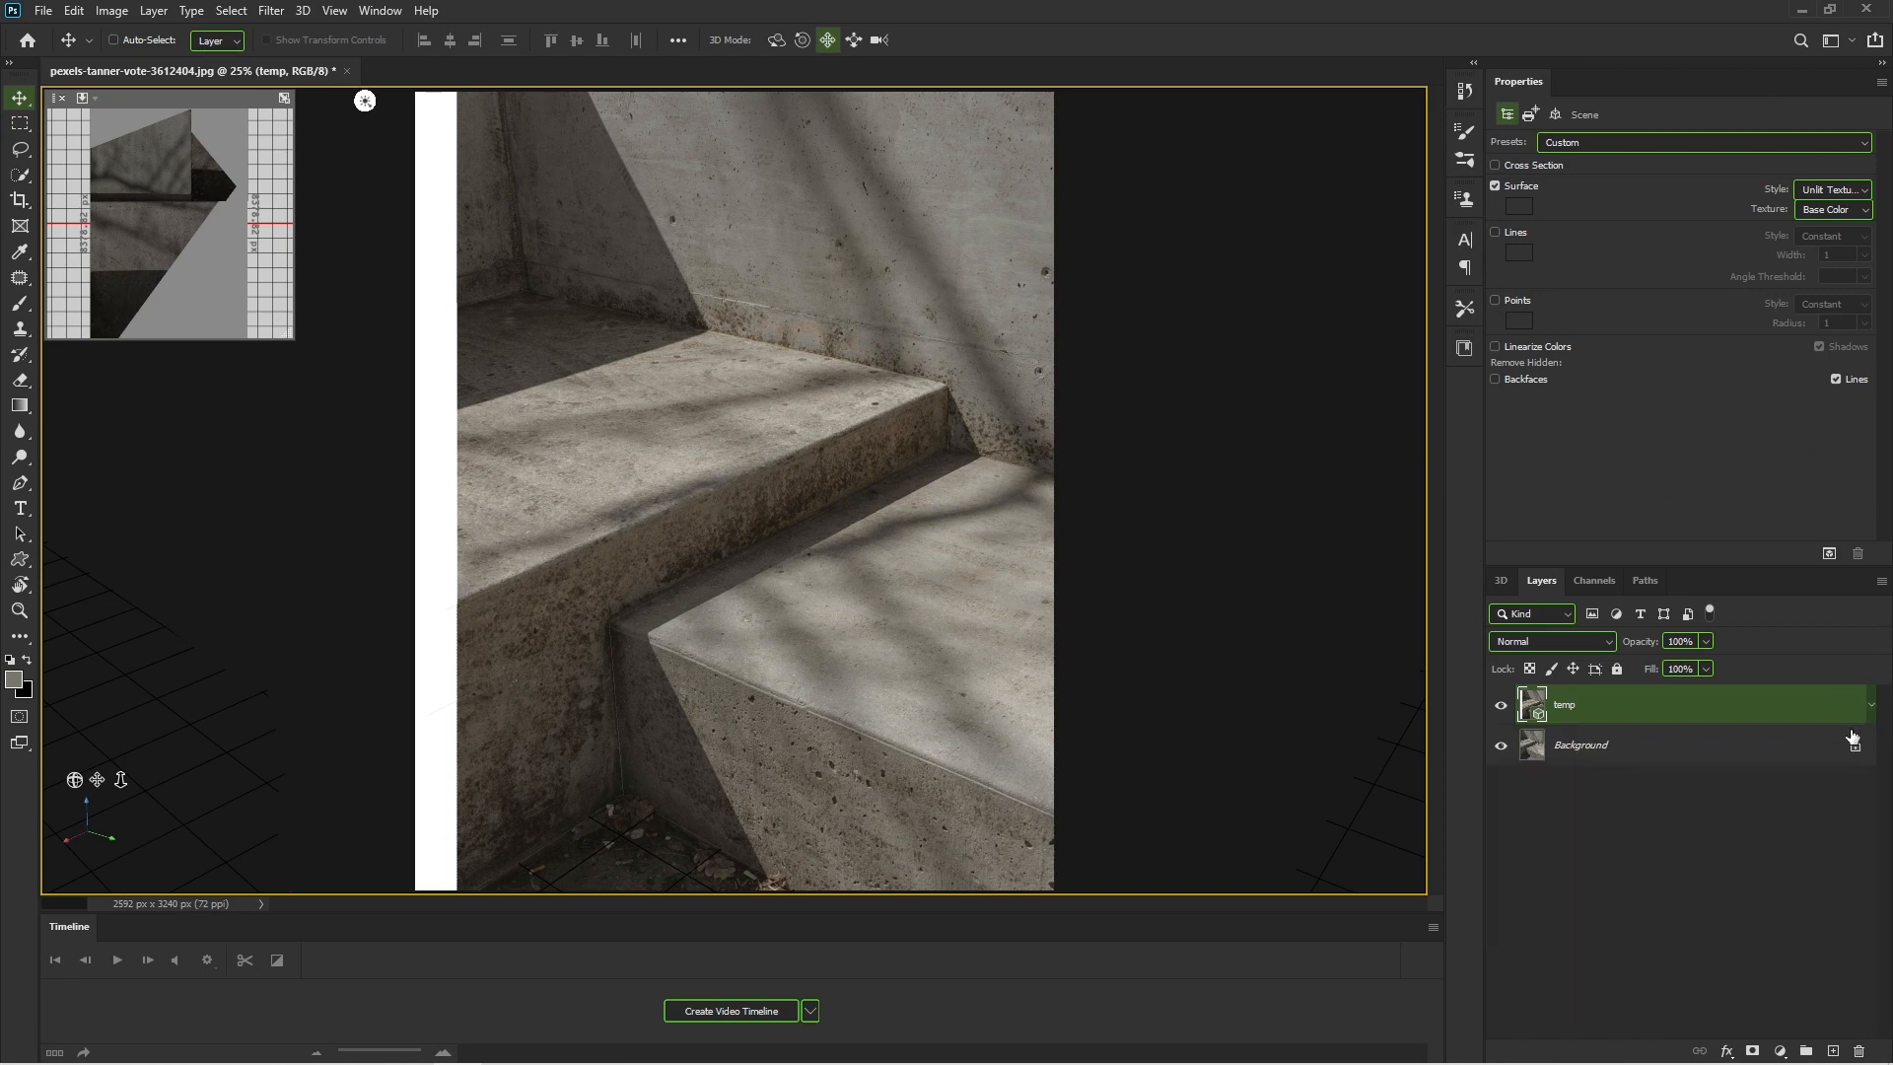
pyautogui.click(1500, 580)
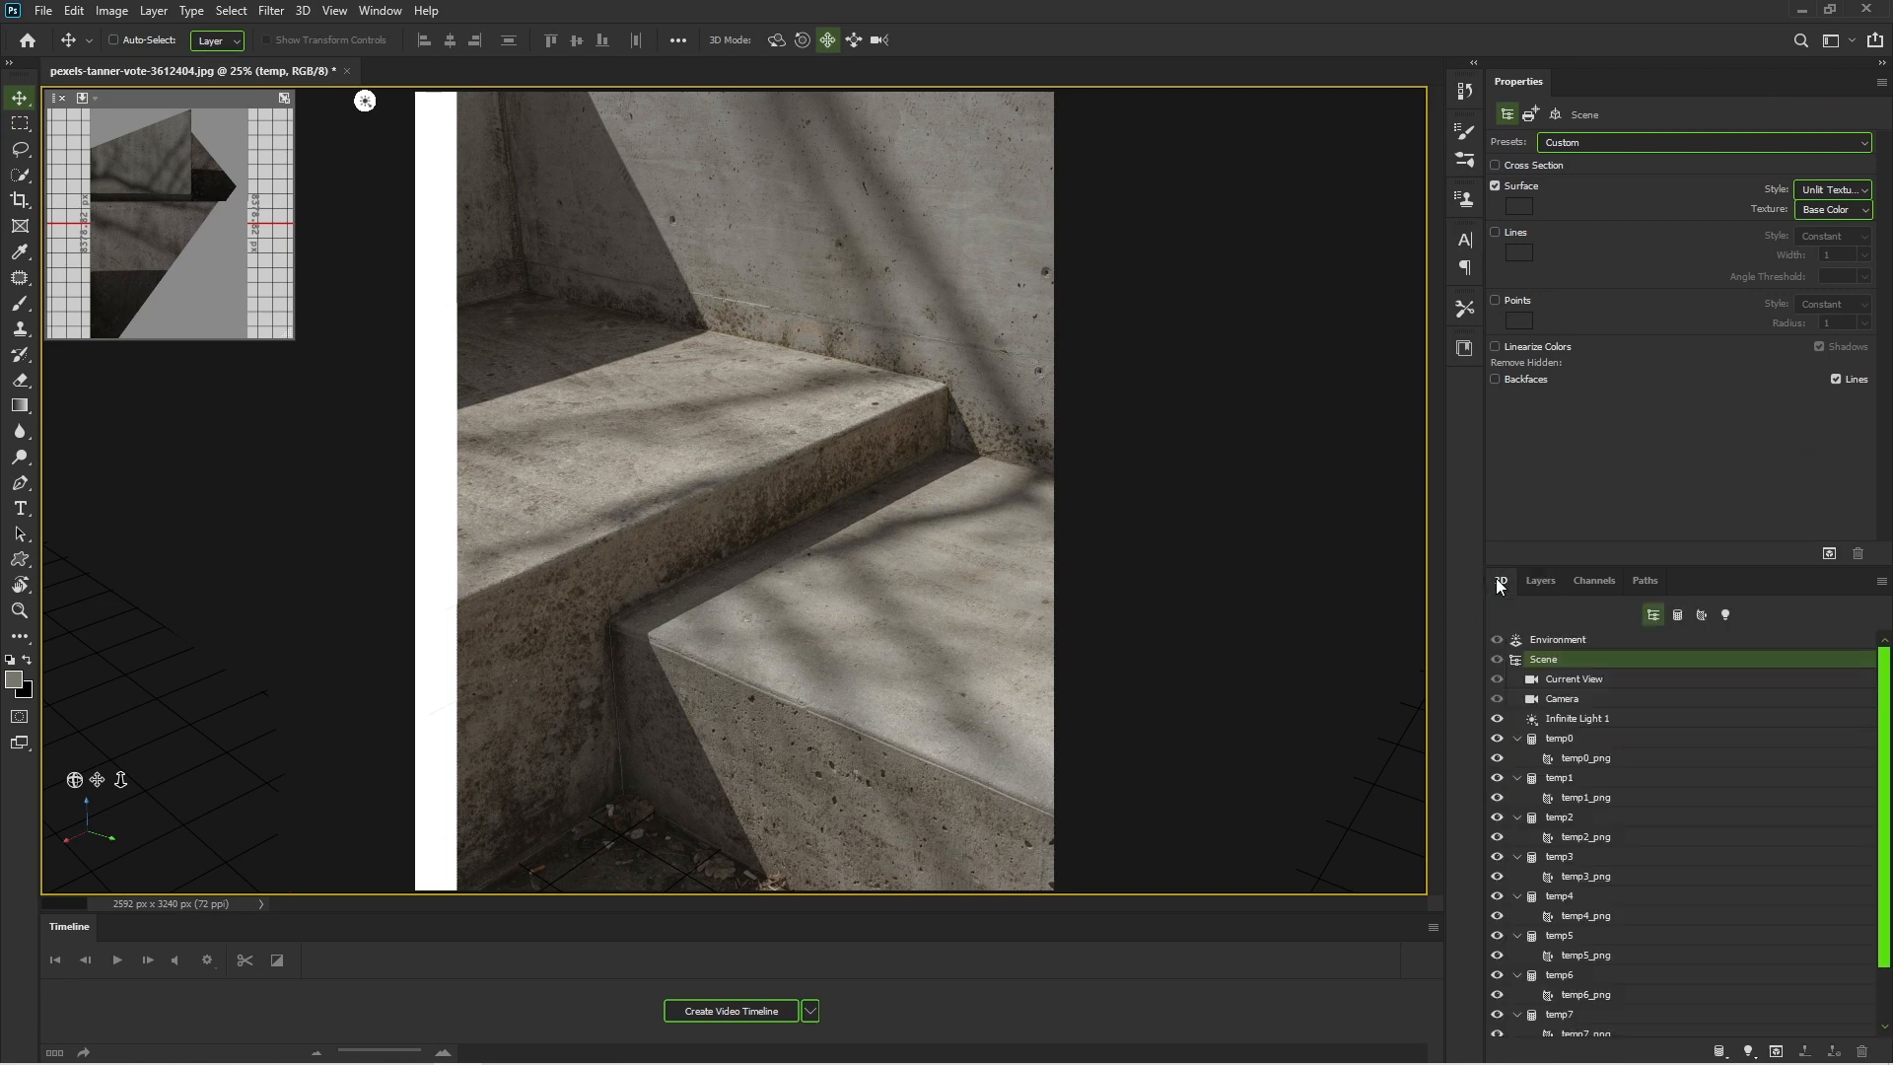
pyautogui.click(1572, 680)
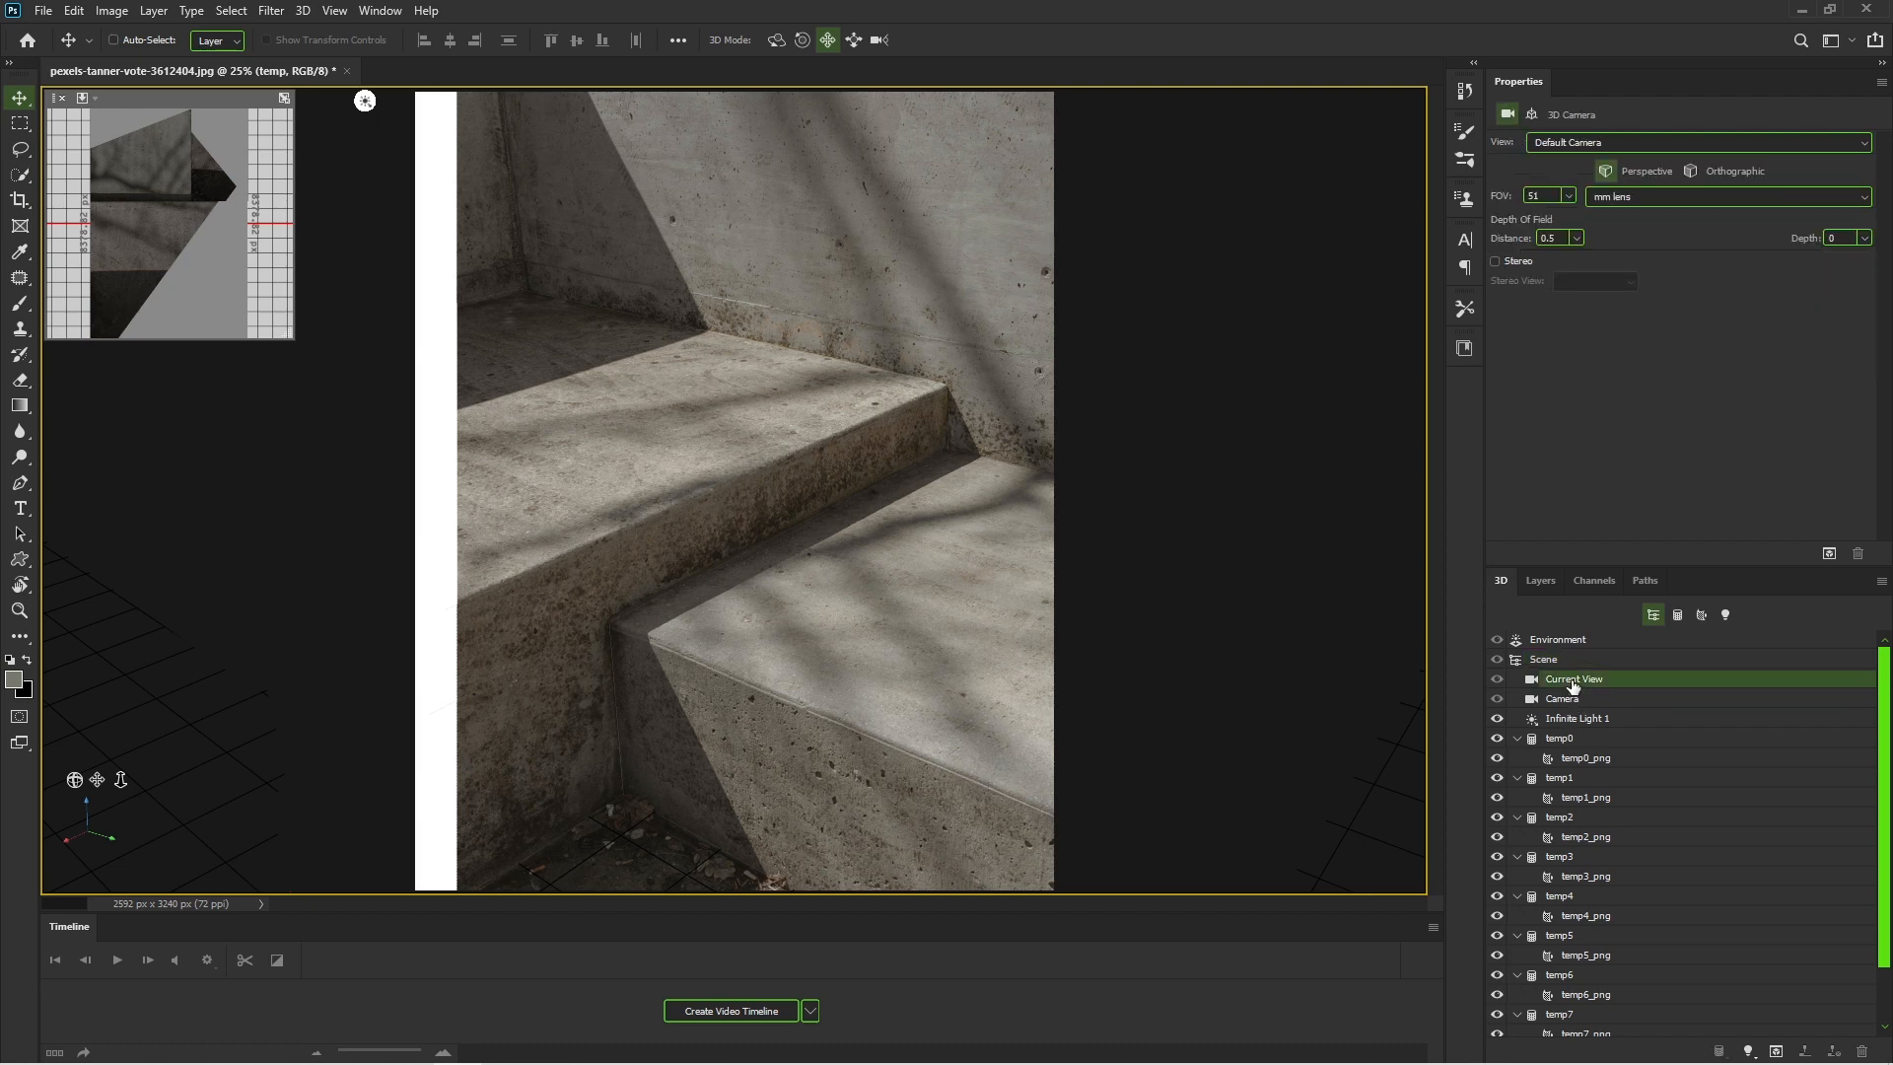
pyautogui.click(1541, 581)
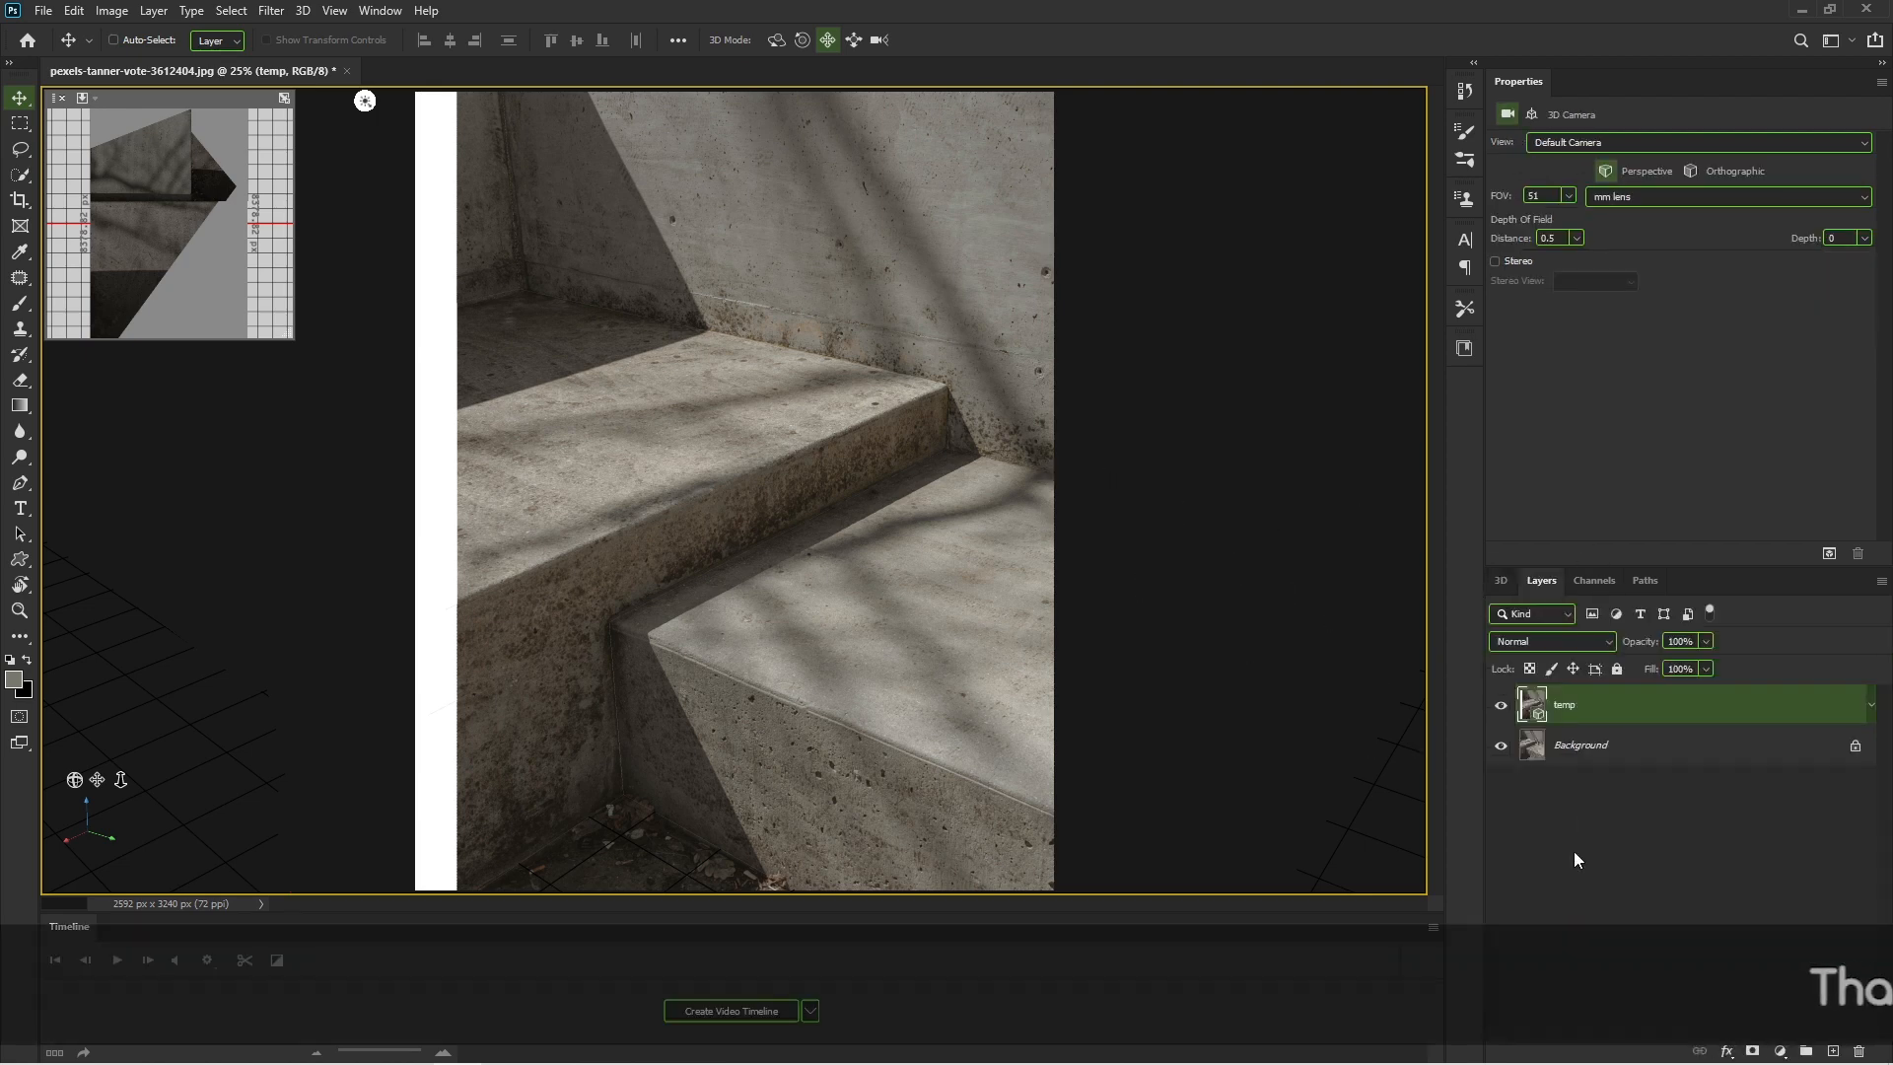
pyautogui.click(1500, 582)
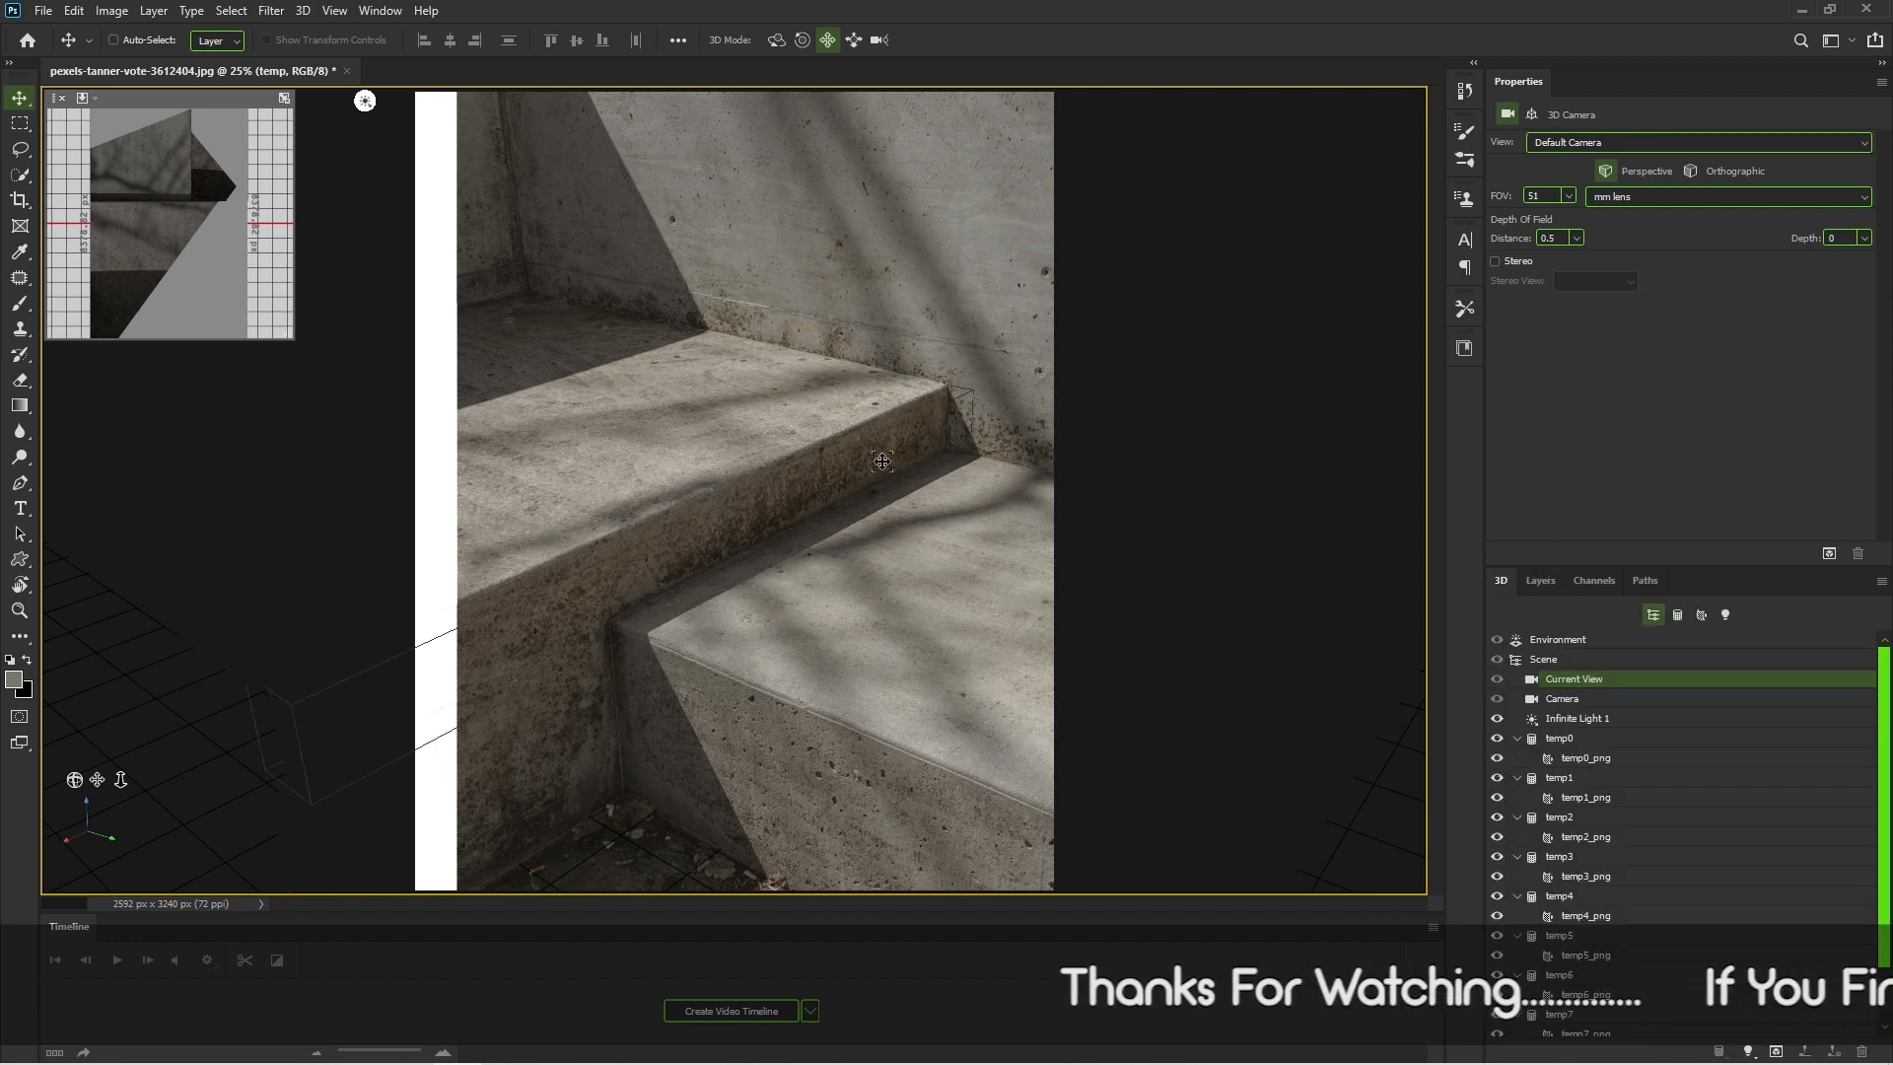
# Pan the Current View camera so the model covers the canvas's white strip, and orbit it to look at the steps from slightly higher.
pyautogui.moveTo(893, 460); pyautogui.dragTo(857, 460)
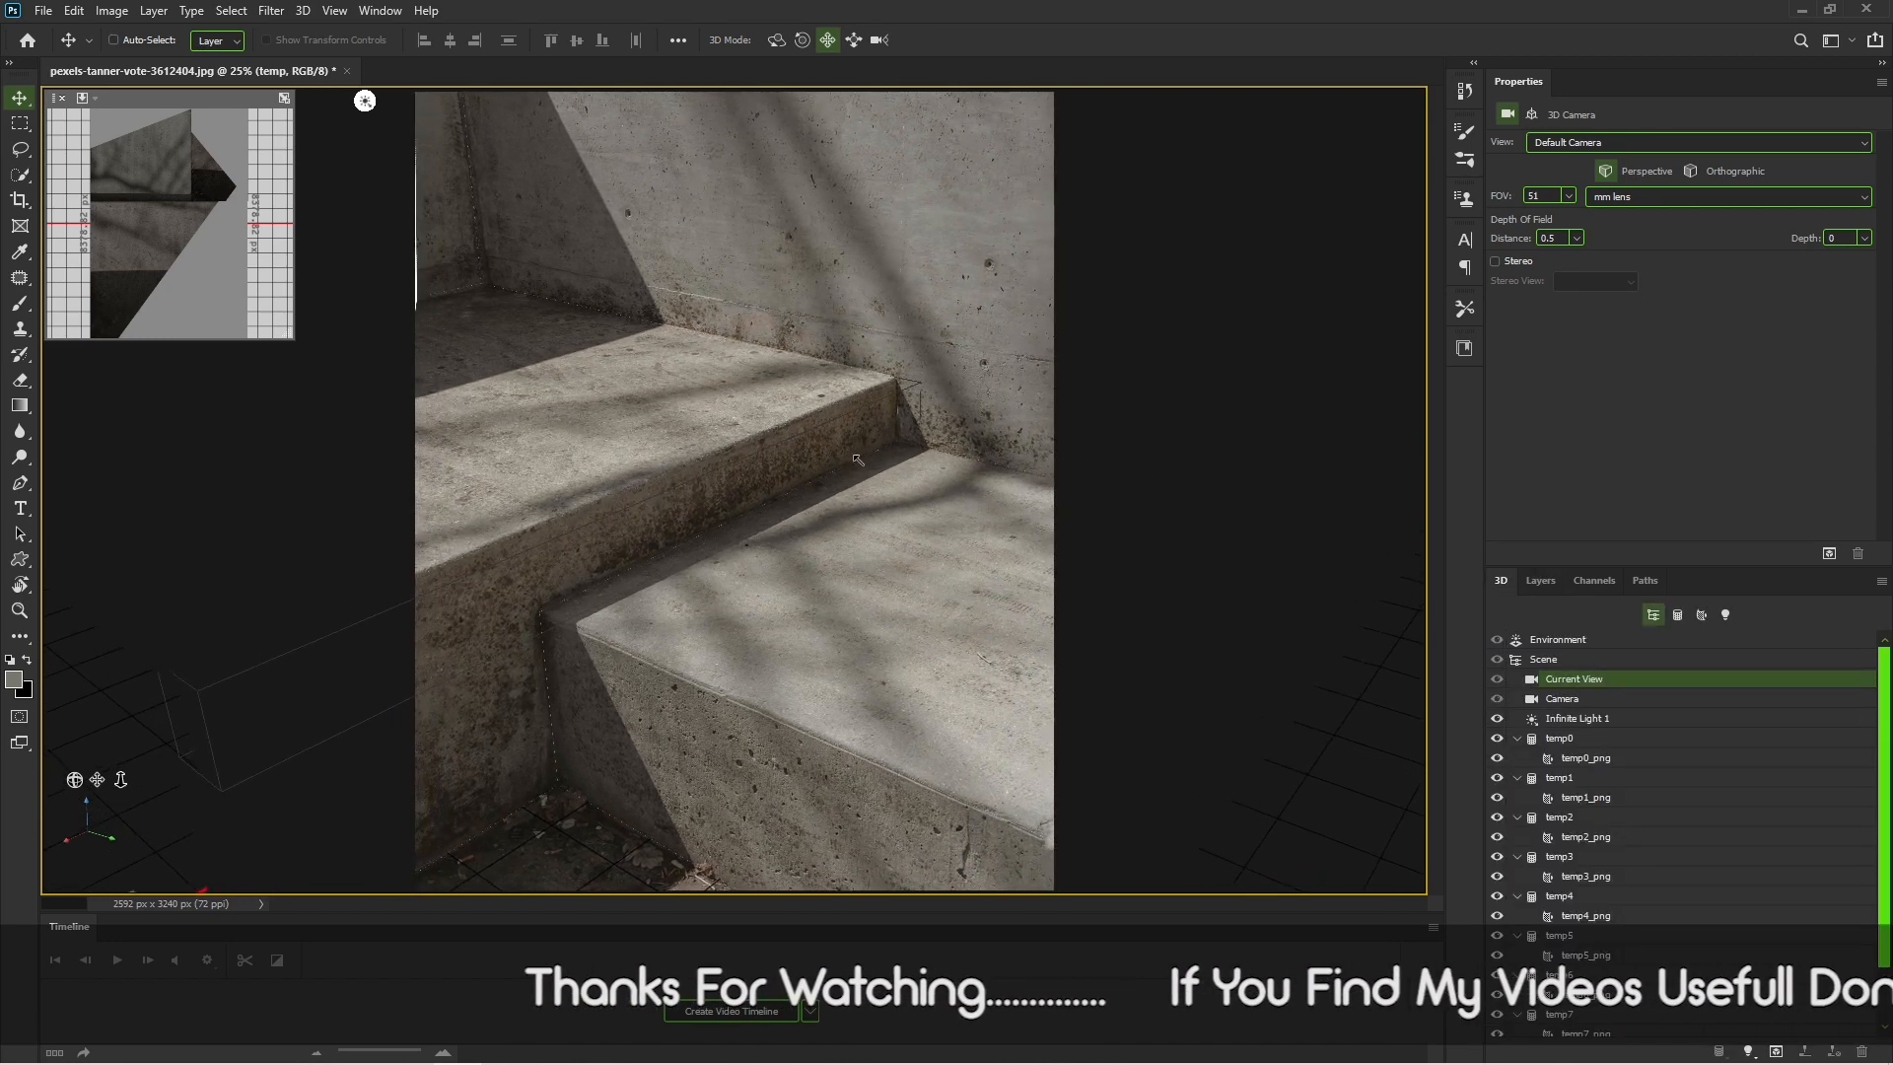
pyautogui.click(776, 41)
pyautogui.moveTo(772, 444)
pyautogui.mouseDown()
pyautogui.moveTo(776, 399)
pyautogui.moveTo(655, 434)
pyautogui.moveTo(788, 566)
pyautogui.moveTo(777, 454)
pyautogui.mouseUp()
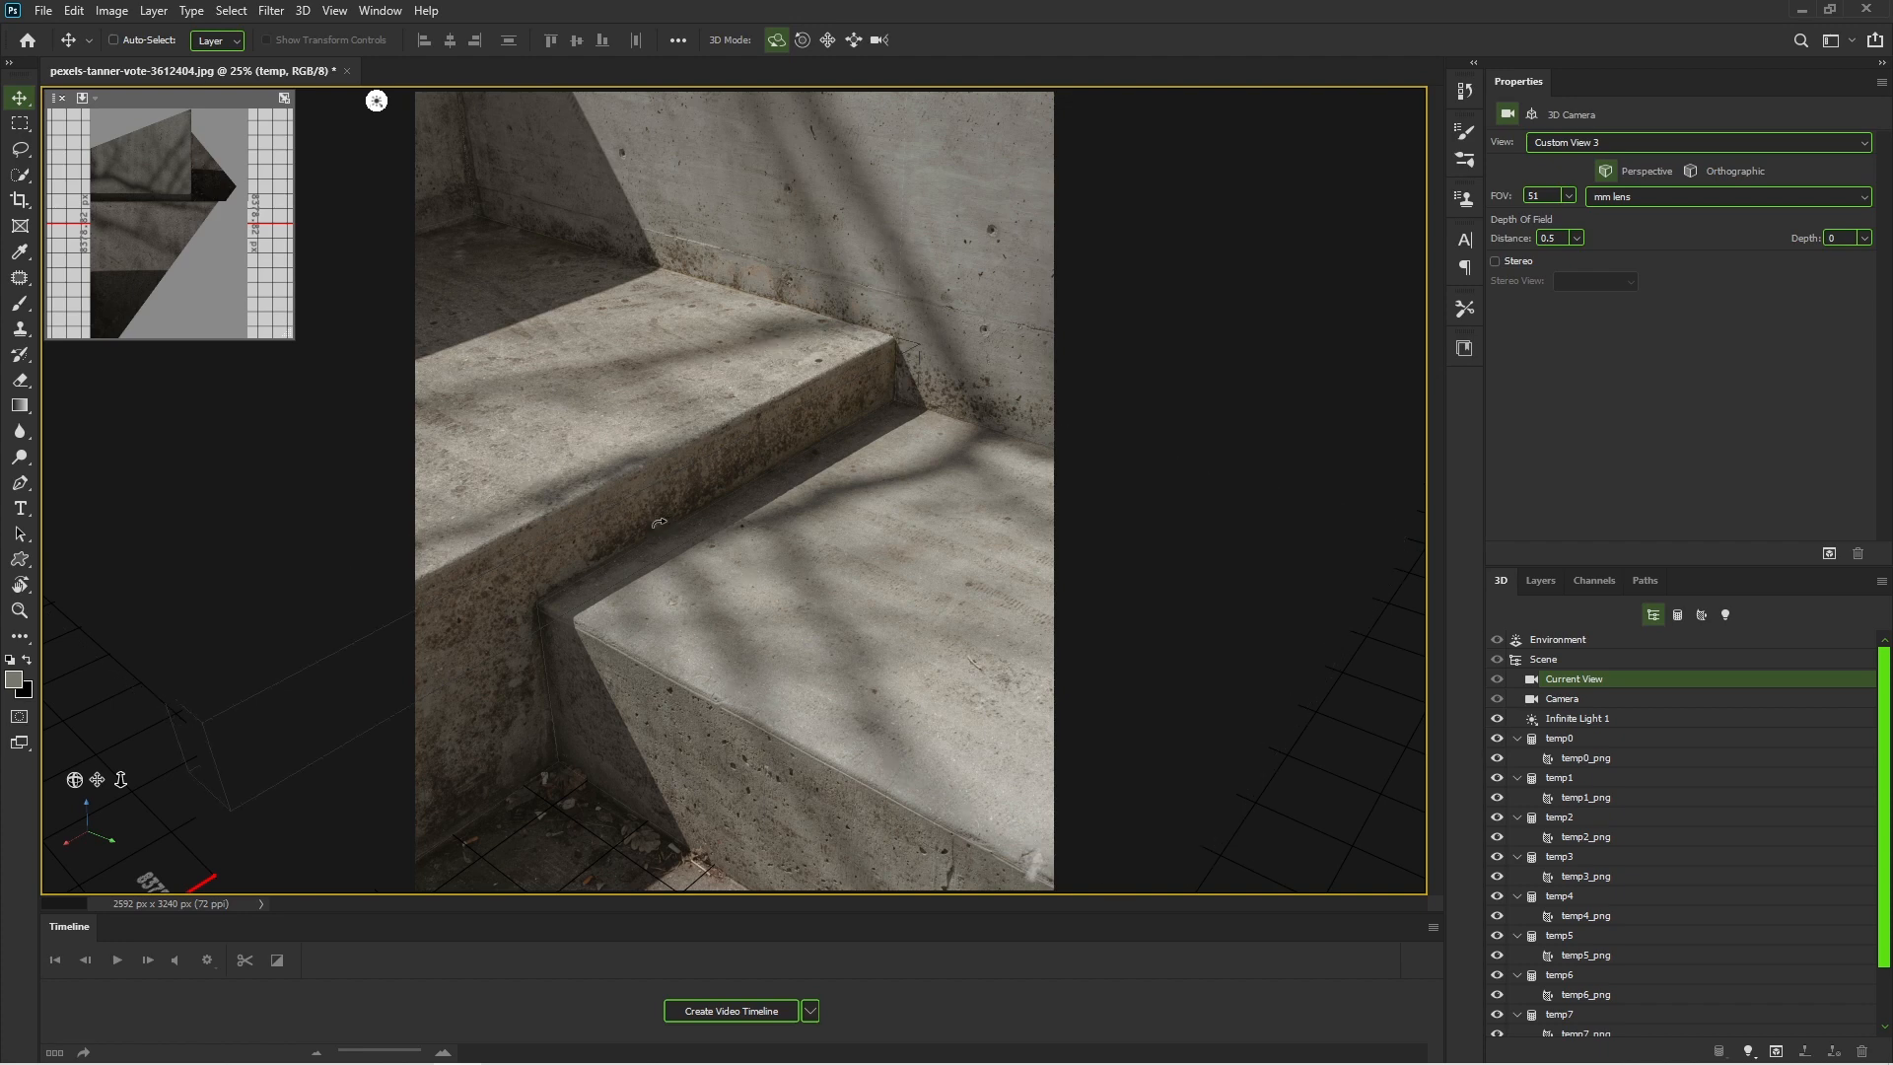
pyautogui.moveTo(655, 526)
pyautogui.mouseDown()
pyautogui.moveTo(671, 501)
pyautogui.moveTo(670, 528)
pyautogui.mouseUp()
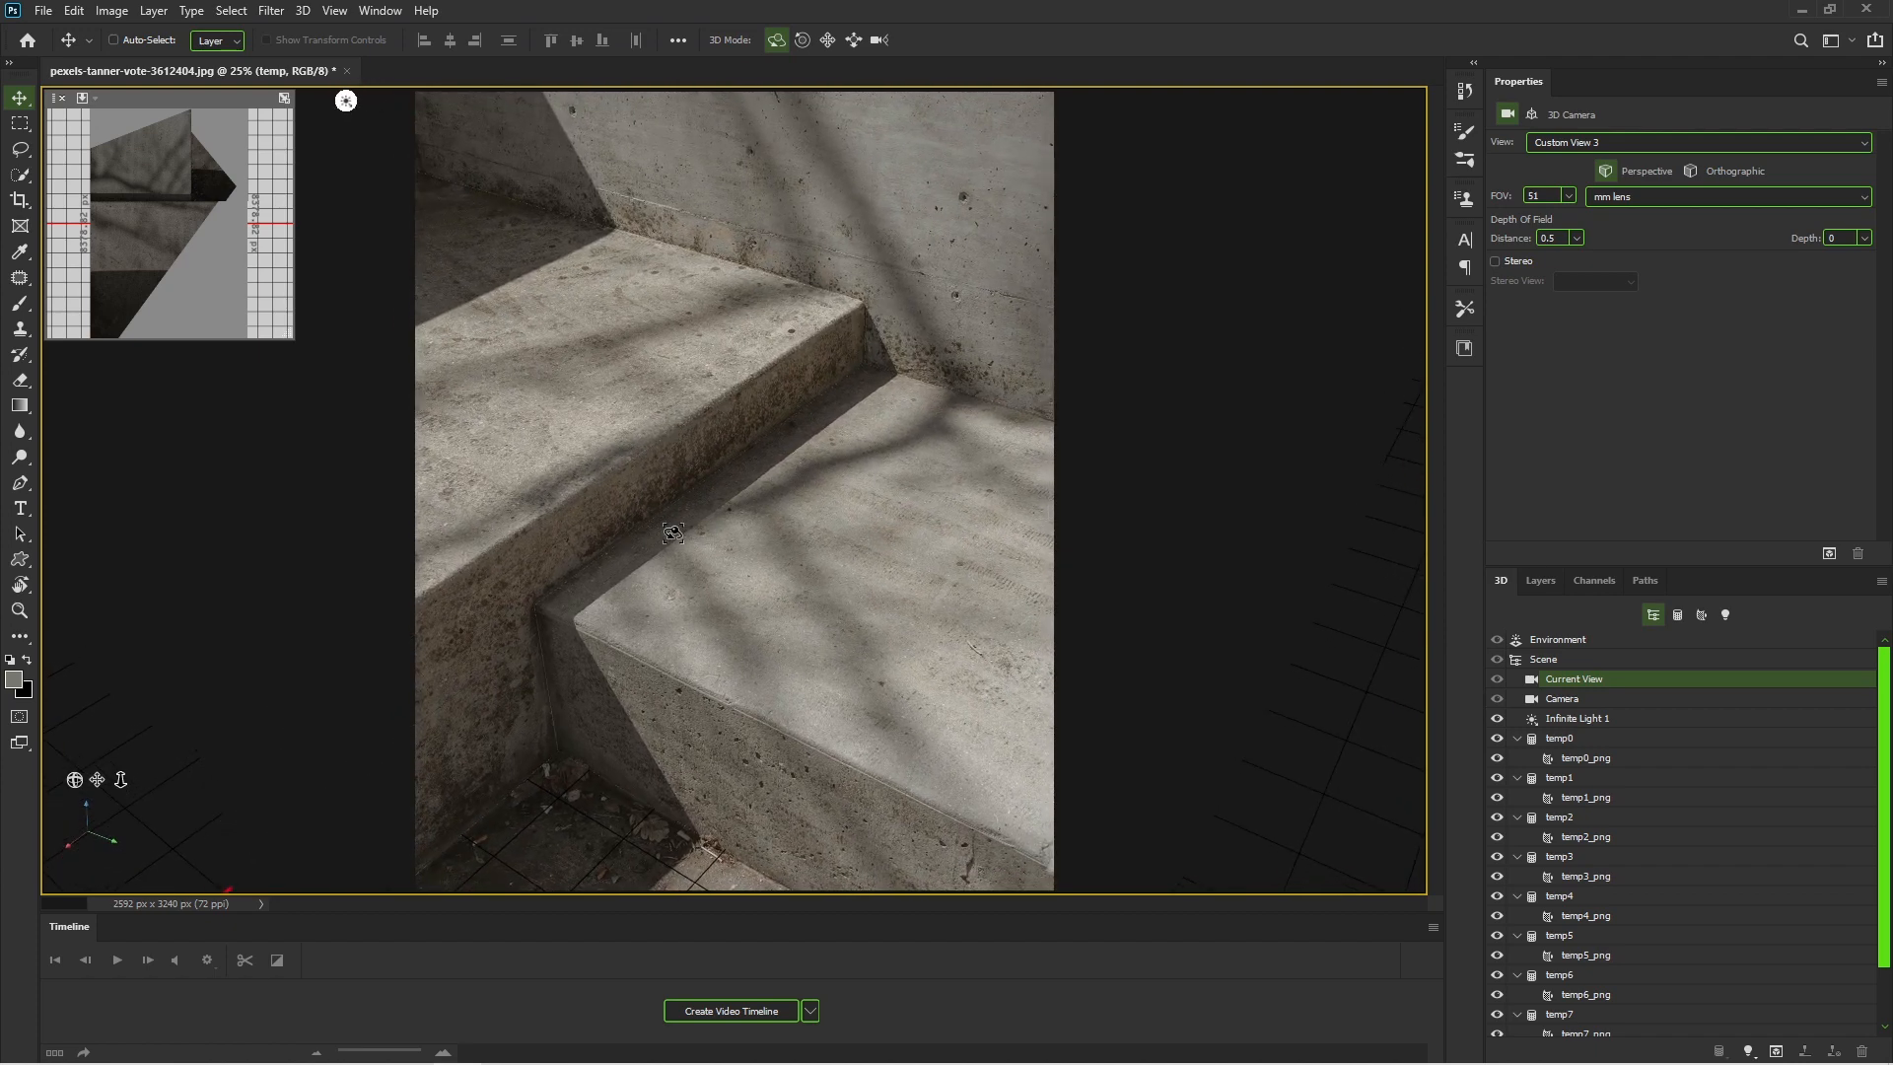